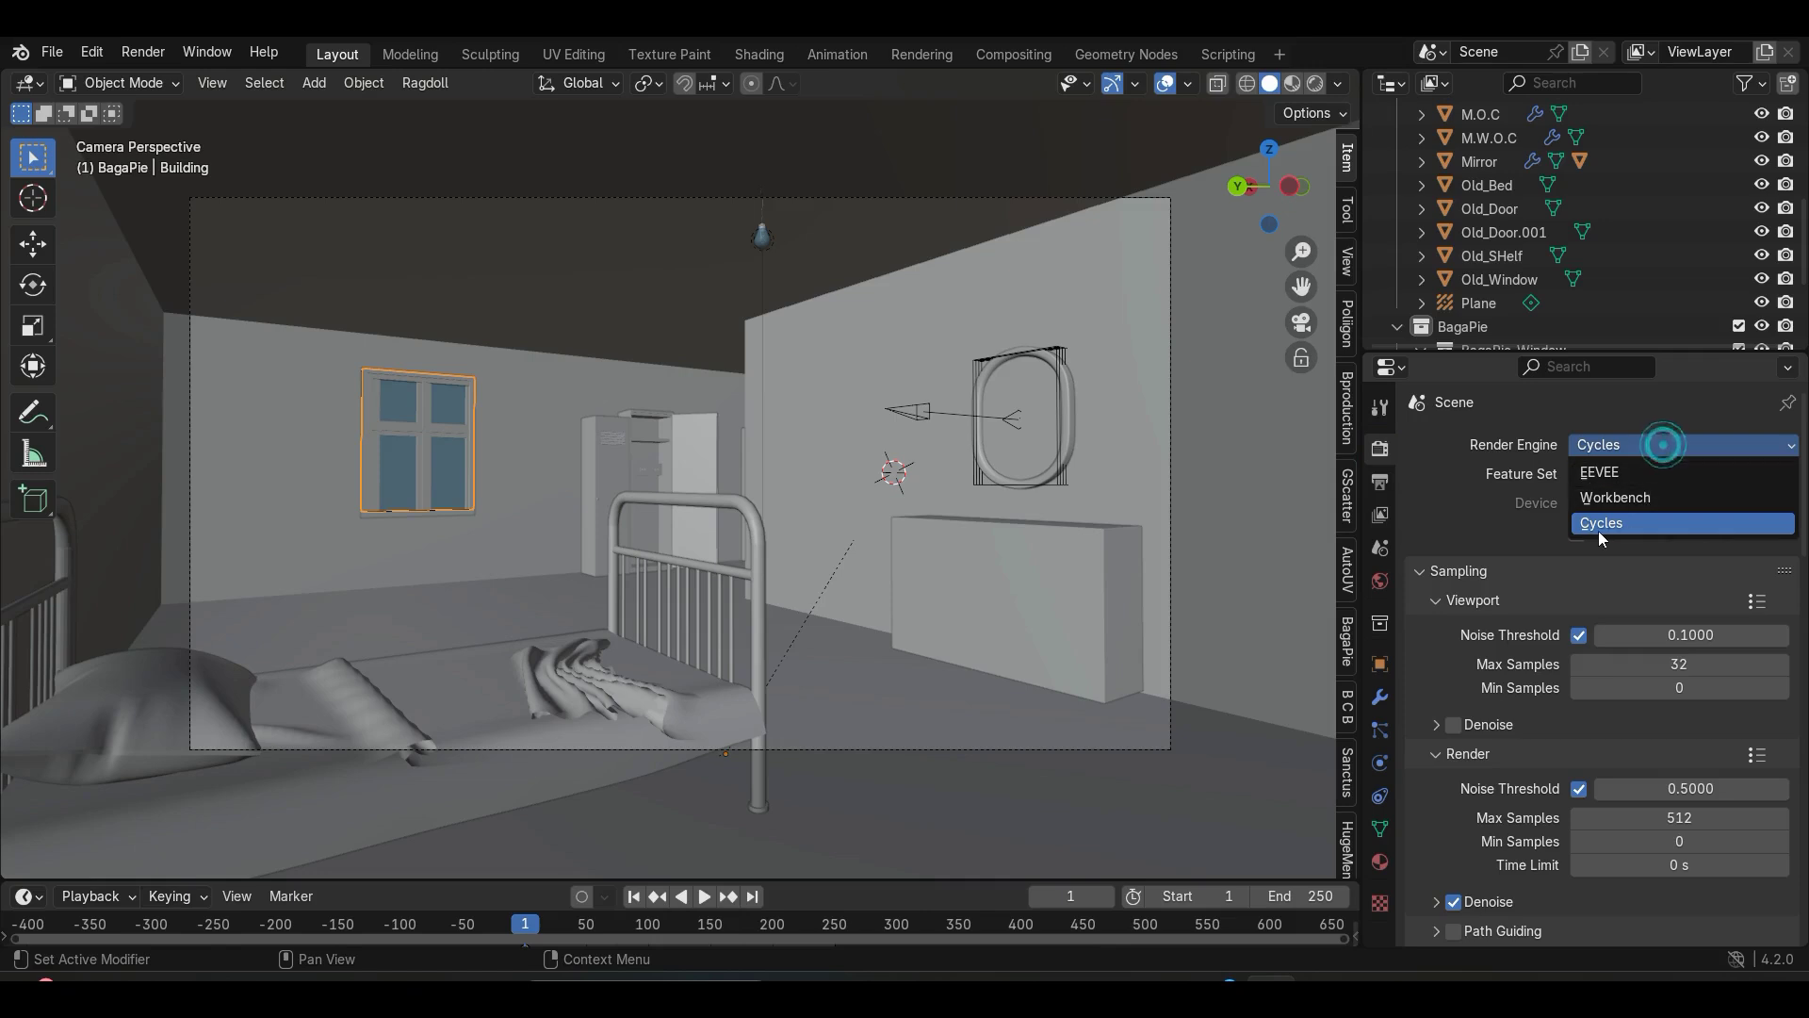
Step: Use Cycles as the render engine and set the render Max Samples to 1024
{"action": "left_click", "coordinate": [1598, 525]}
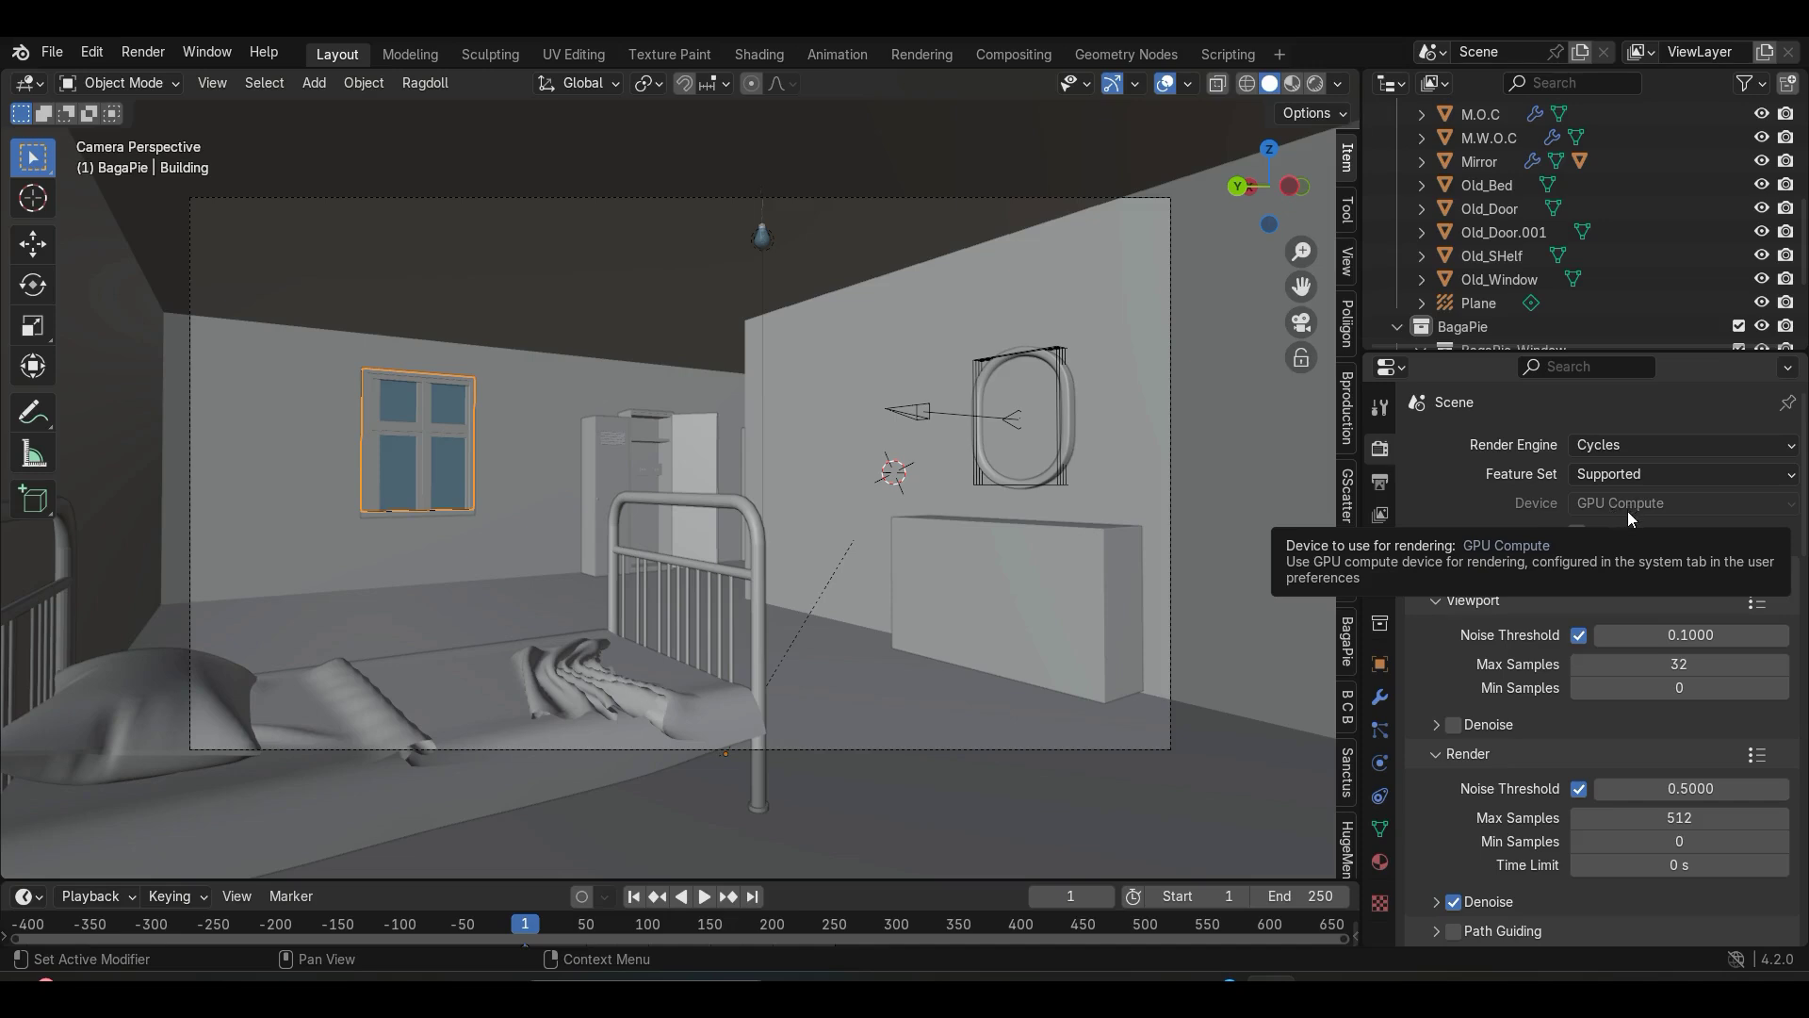
{"action": "scroll", "coordinate": [1609, 738], "scroll_direction": "down", "scroll_amount": 3}
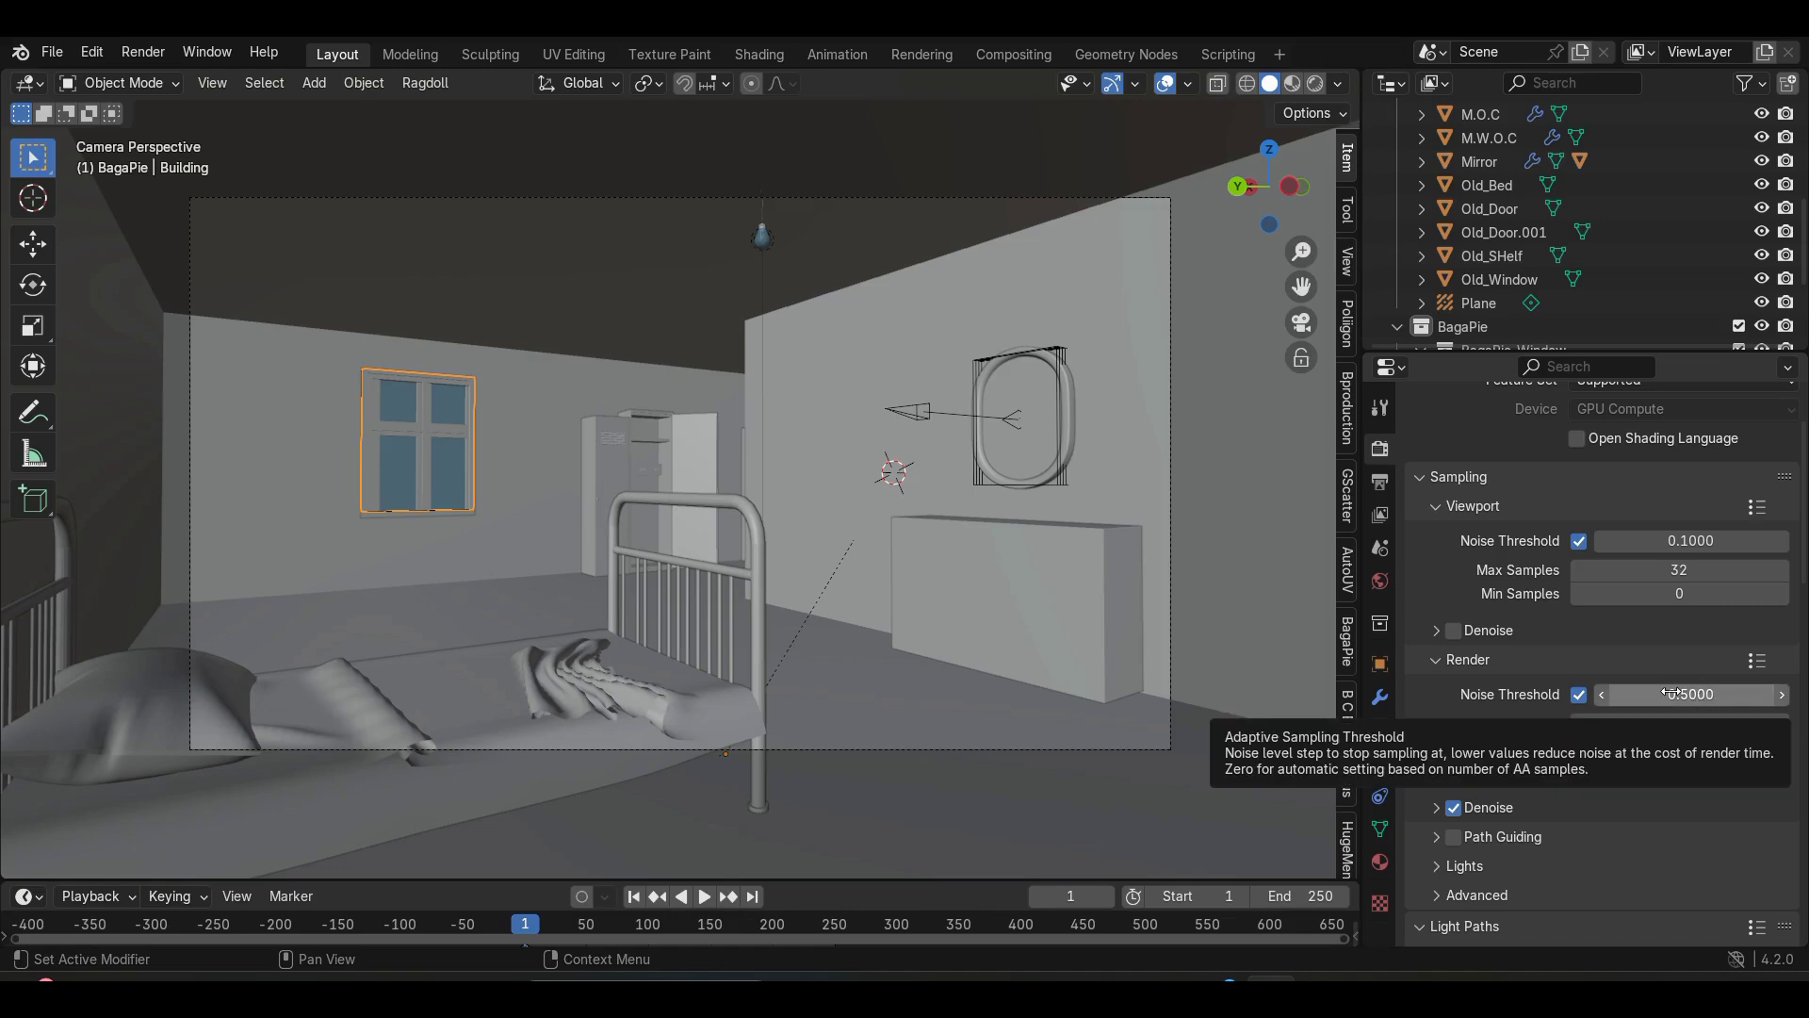
{"action": "left_click", "coordinate": [1687, 723]}
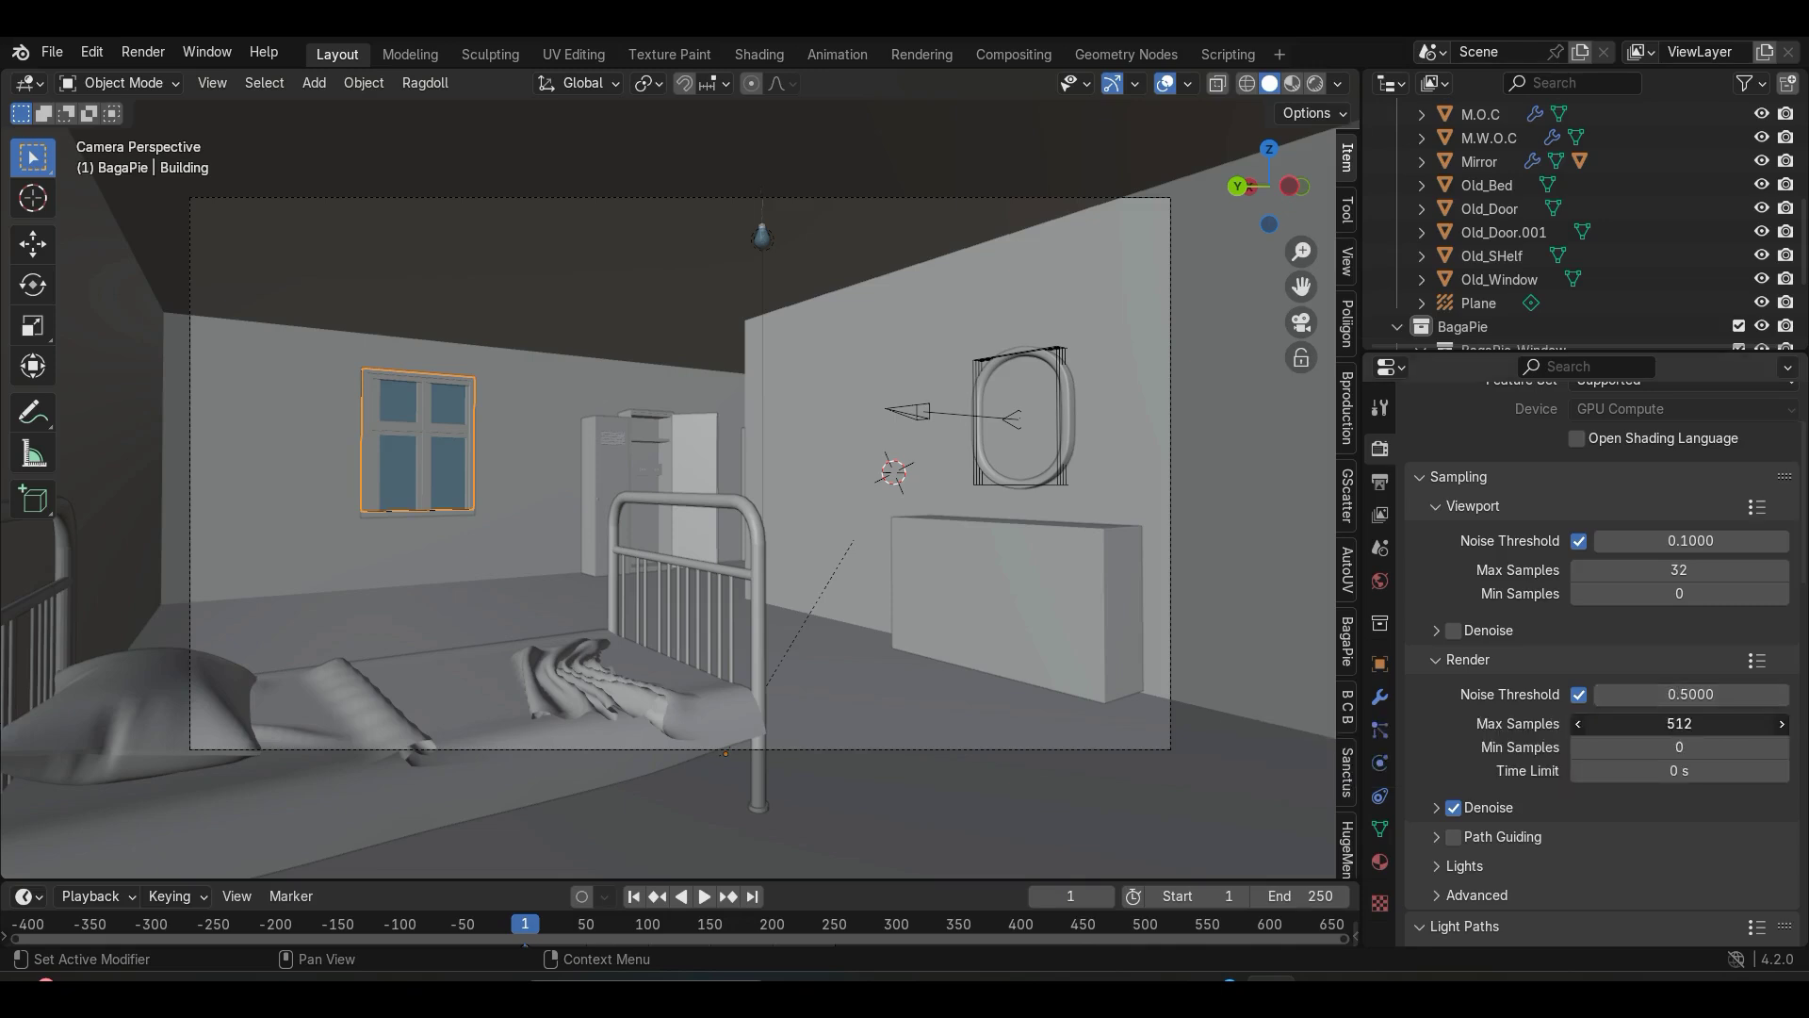
{"action": "type", "text": "1024"}
{"action": "key", "text": "Return"}
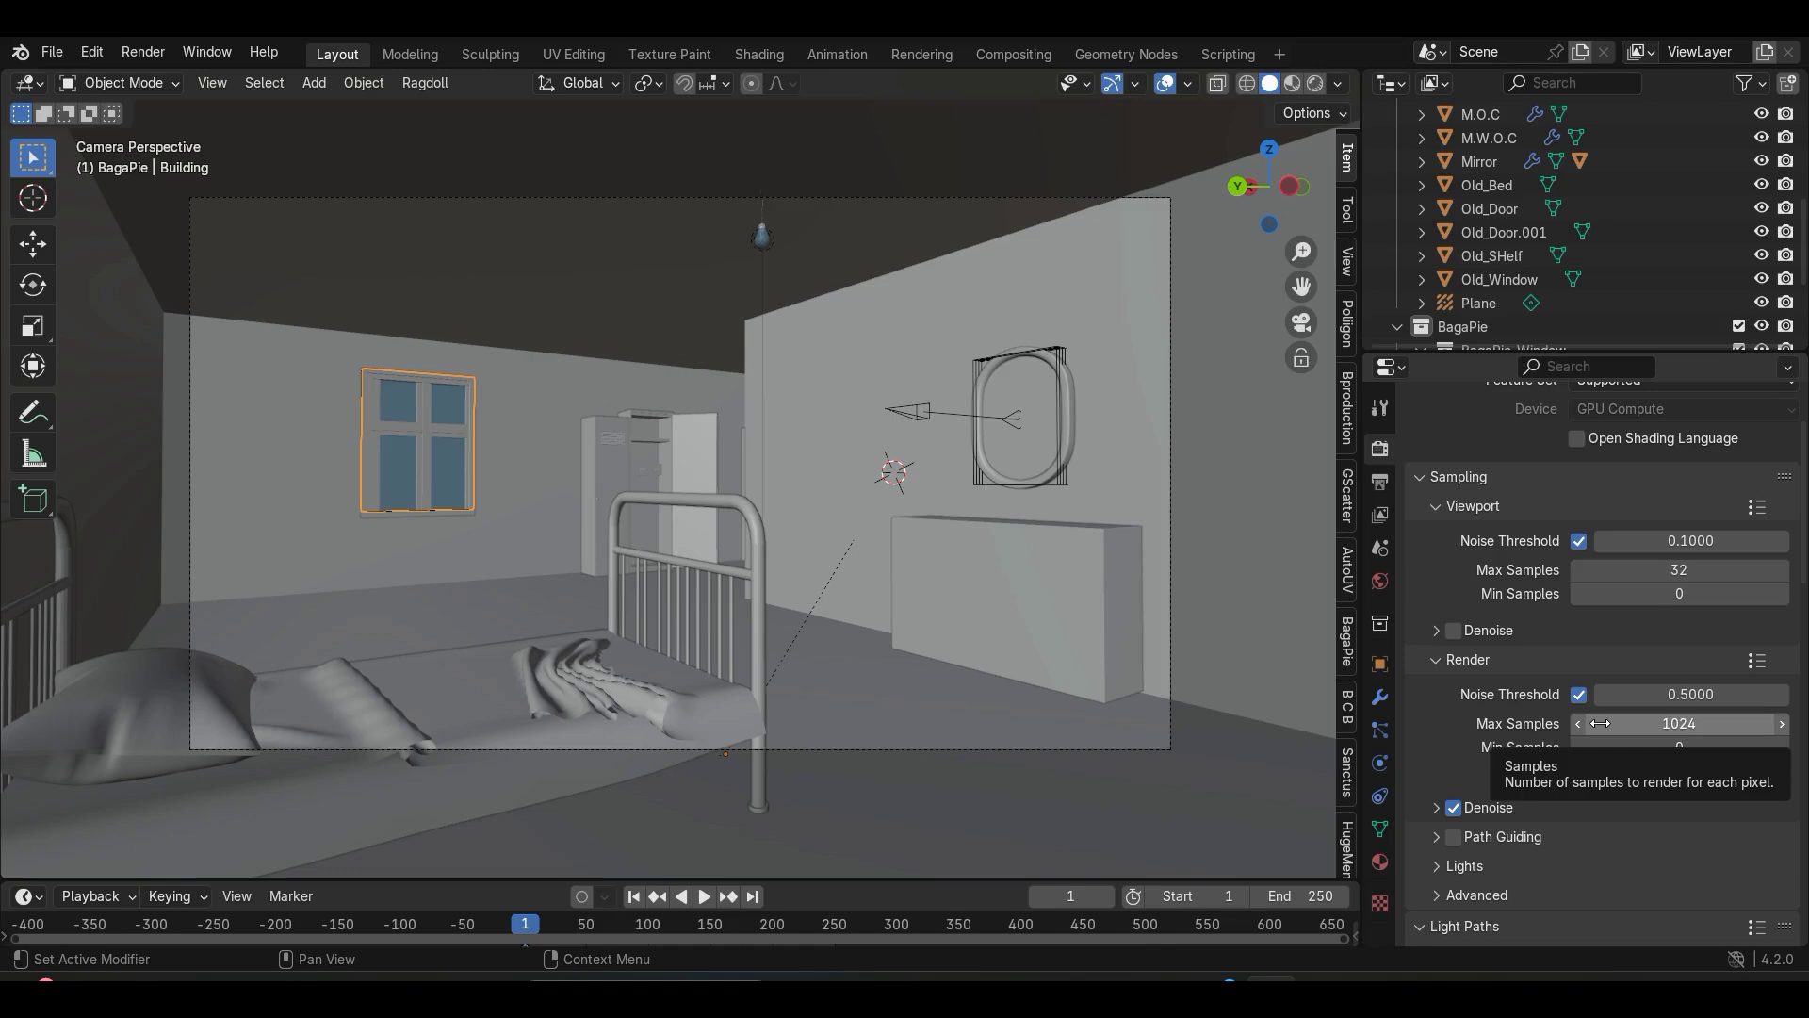
Step: Set the Transparent max bounces in the Light Paths settings to 8
{"action": "scroll", "coordinate": [1593, 716], "scroll_direction": "down", "scroll_amount": 7}
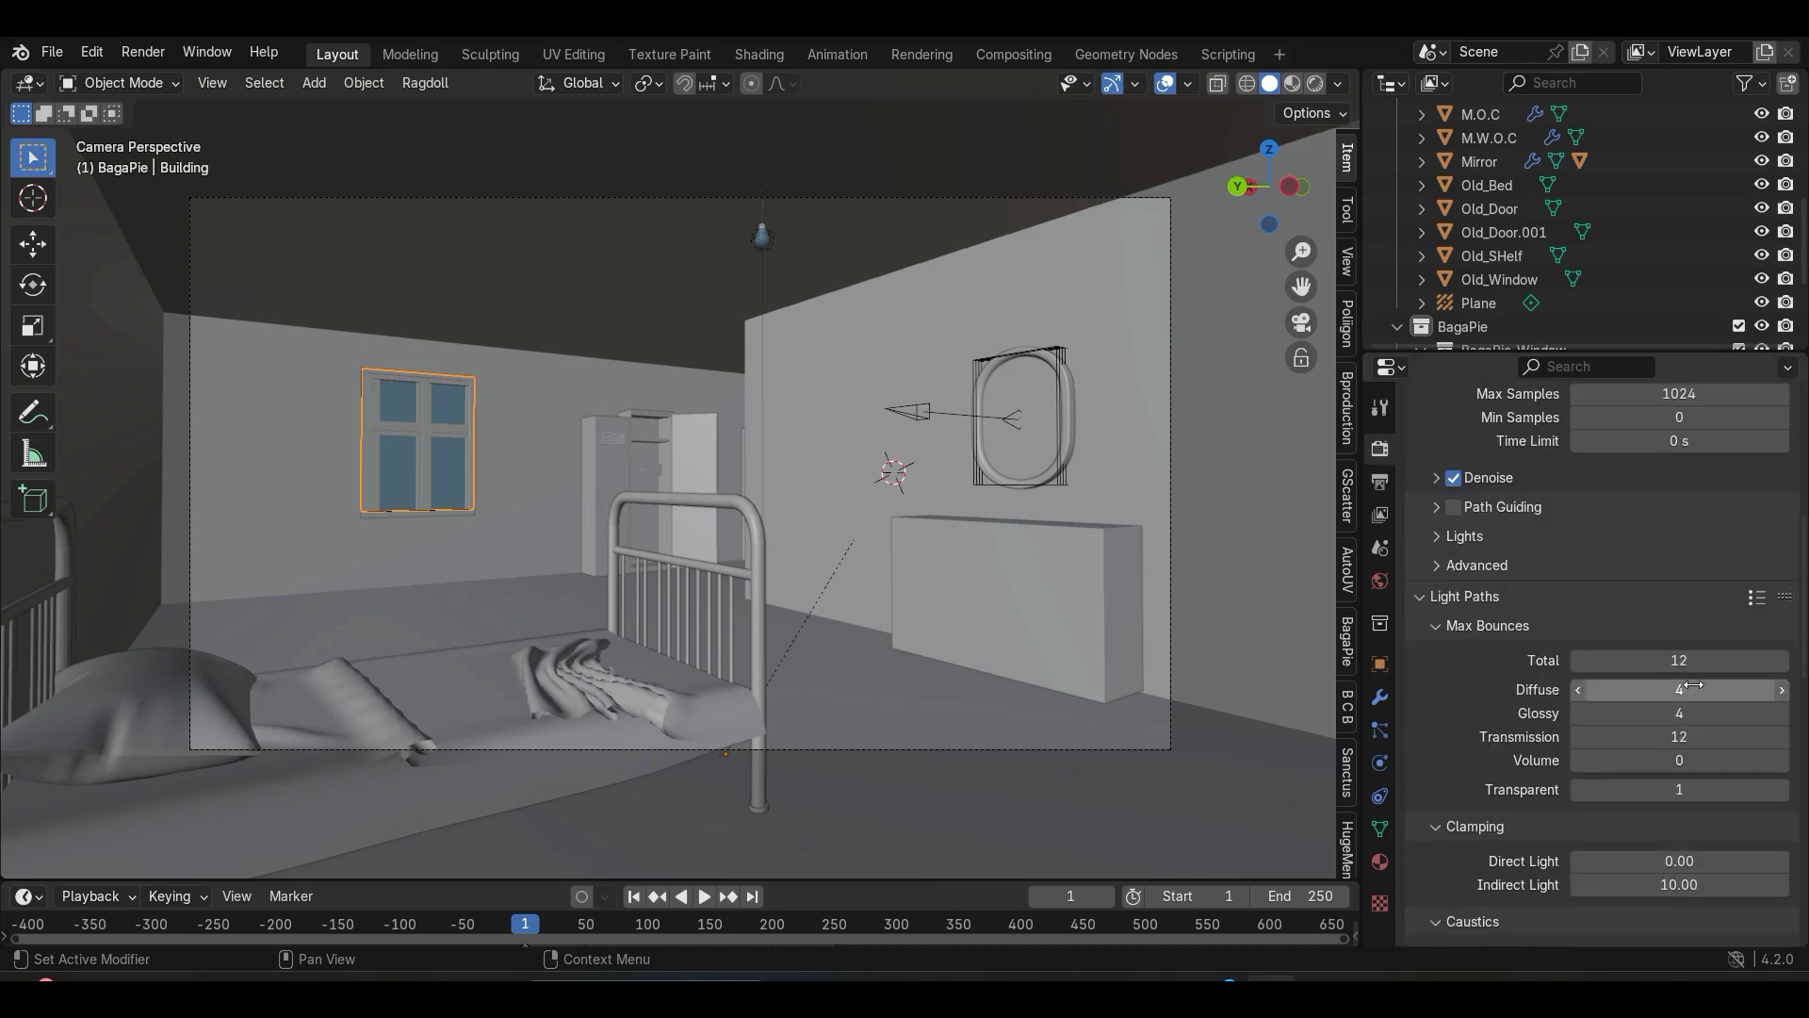
{"action": "scroll", "coordinate": [1621, 511], "scroll_direction": "down", "scroll_amount": 5}
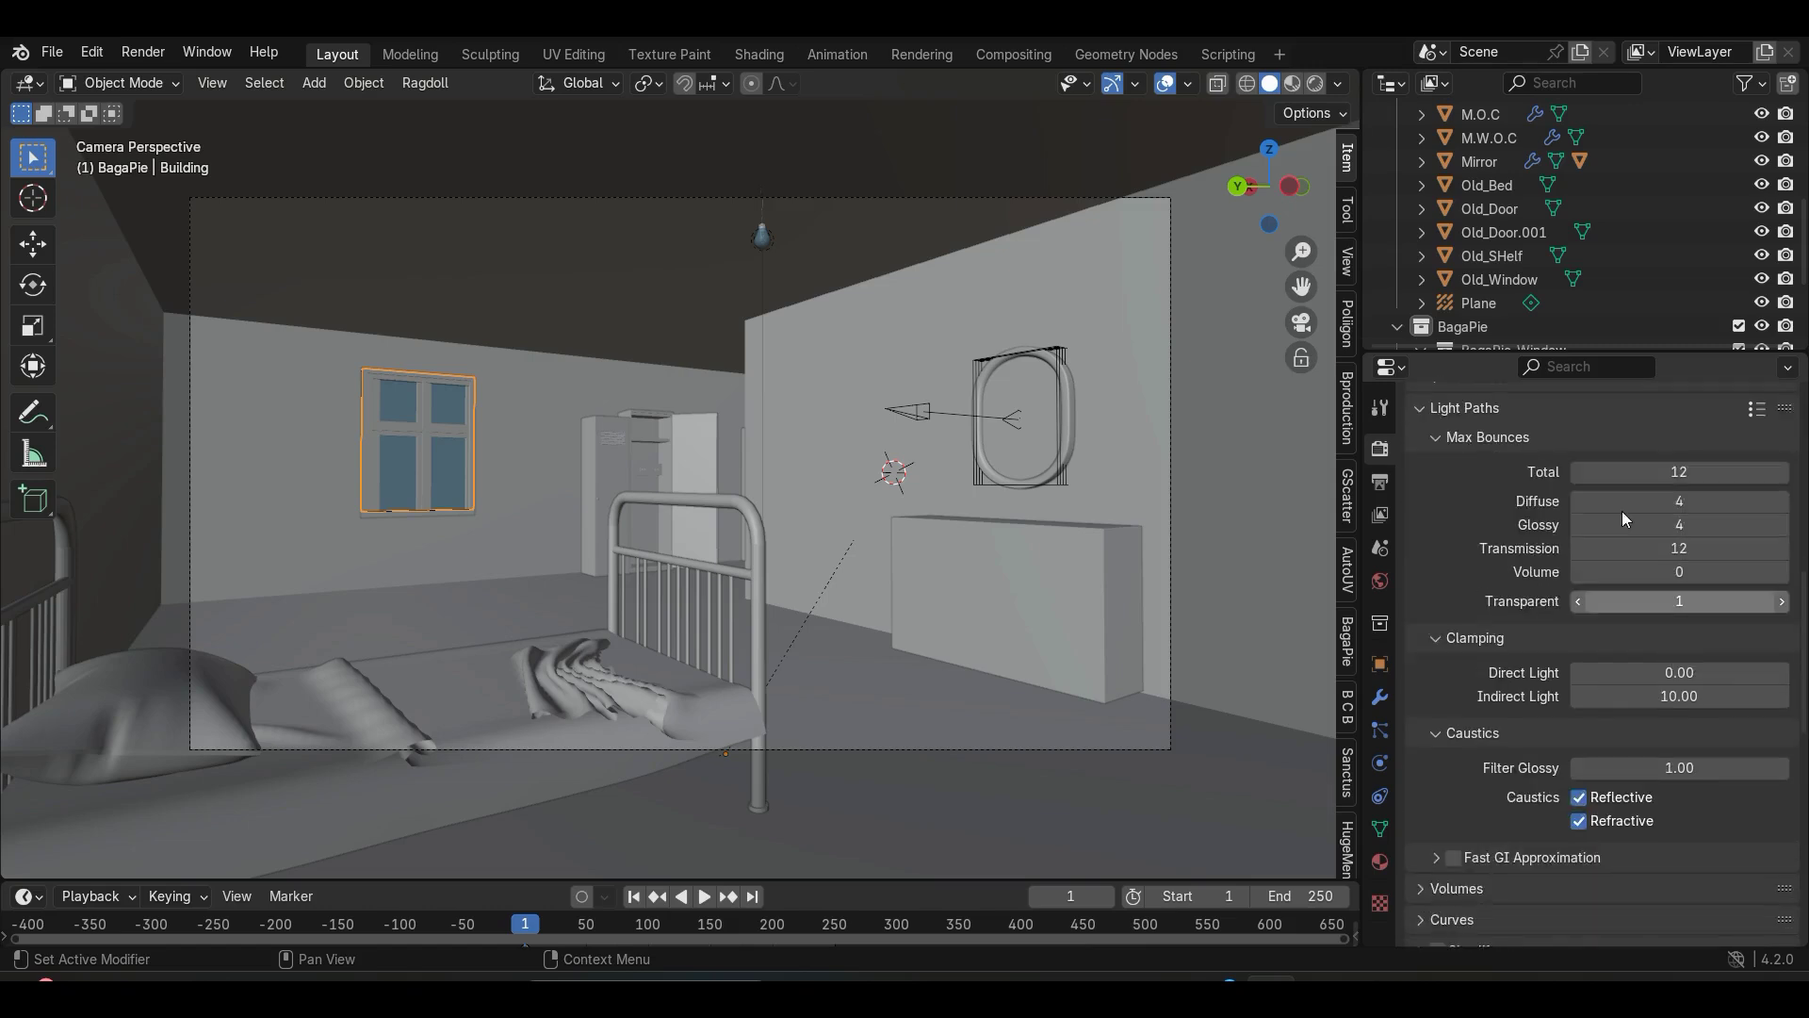
{"action": "left_click", "coordinate": [1677, 601]}
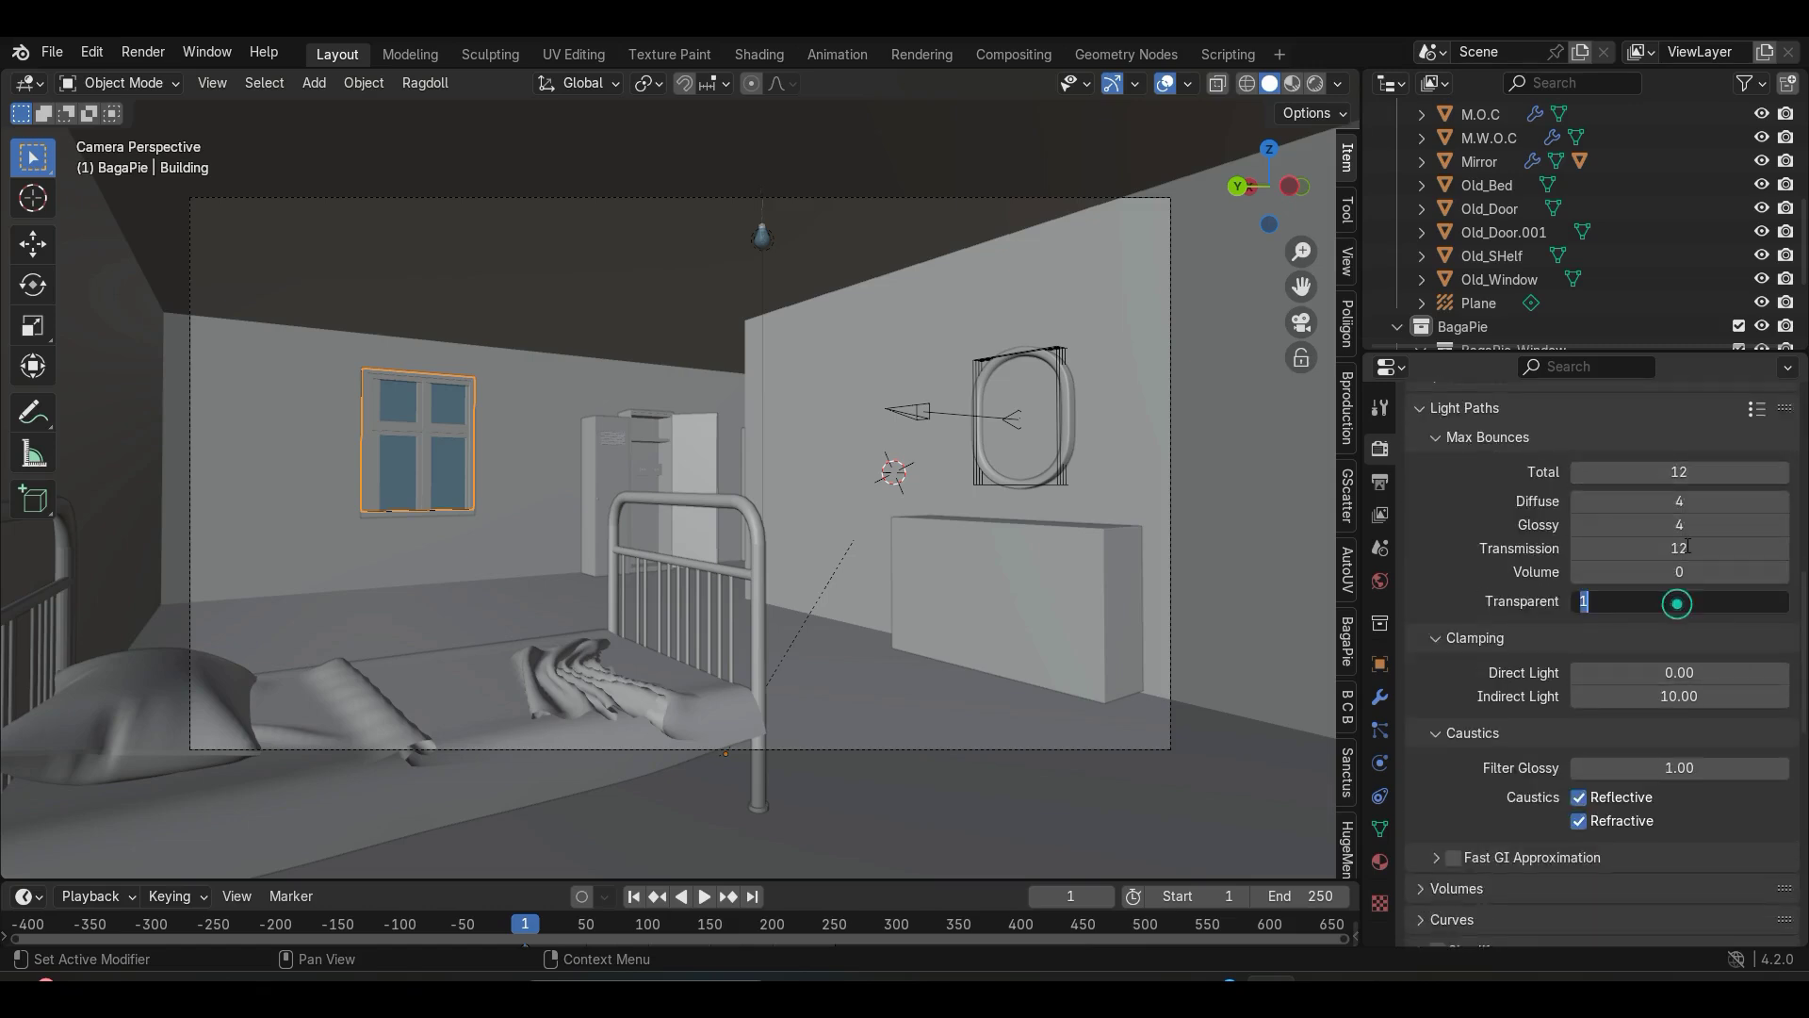
{"action": "type", "text": "8"}
{"action": "key", "text": "Return"}
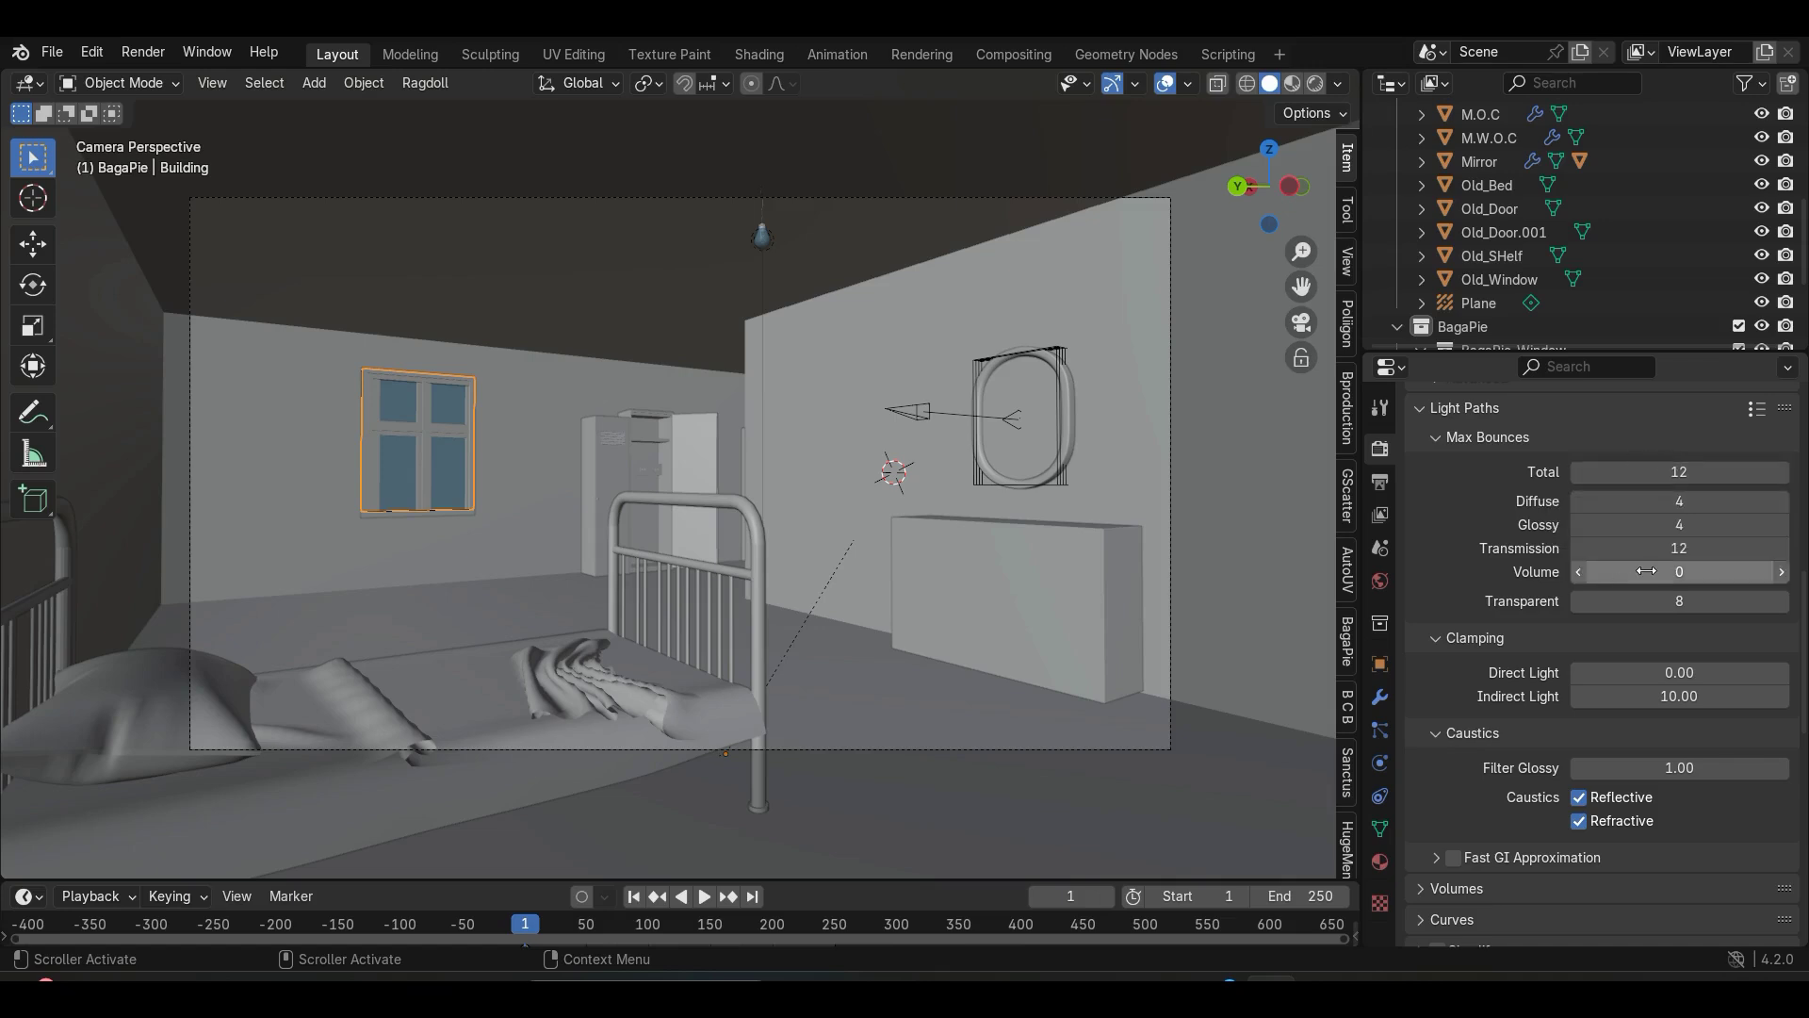
Step: Set the Diffuse, Glossy, Transmission and Total max bounces to 2
{"action": "left_click_drag", "start_coordinate": [1645, 503], "coordinate": [1648, 548]}
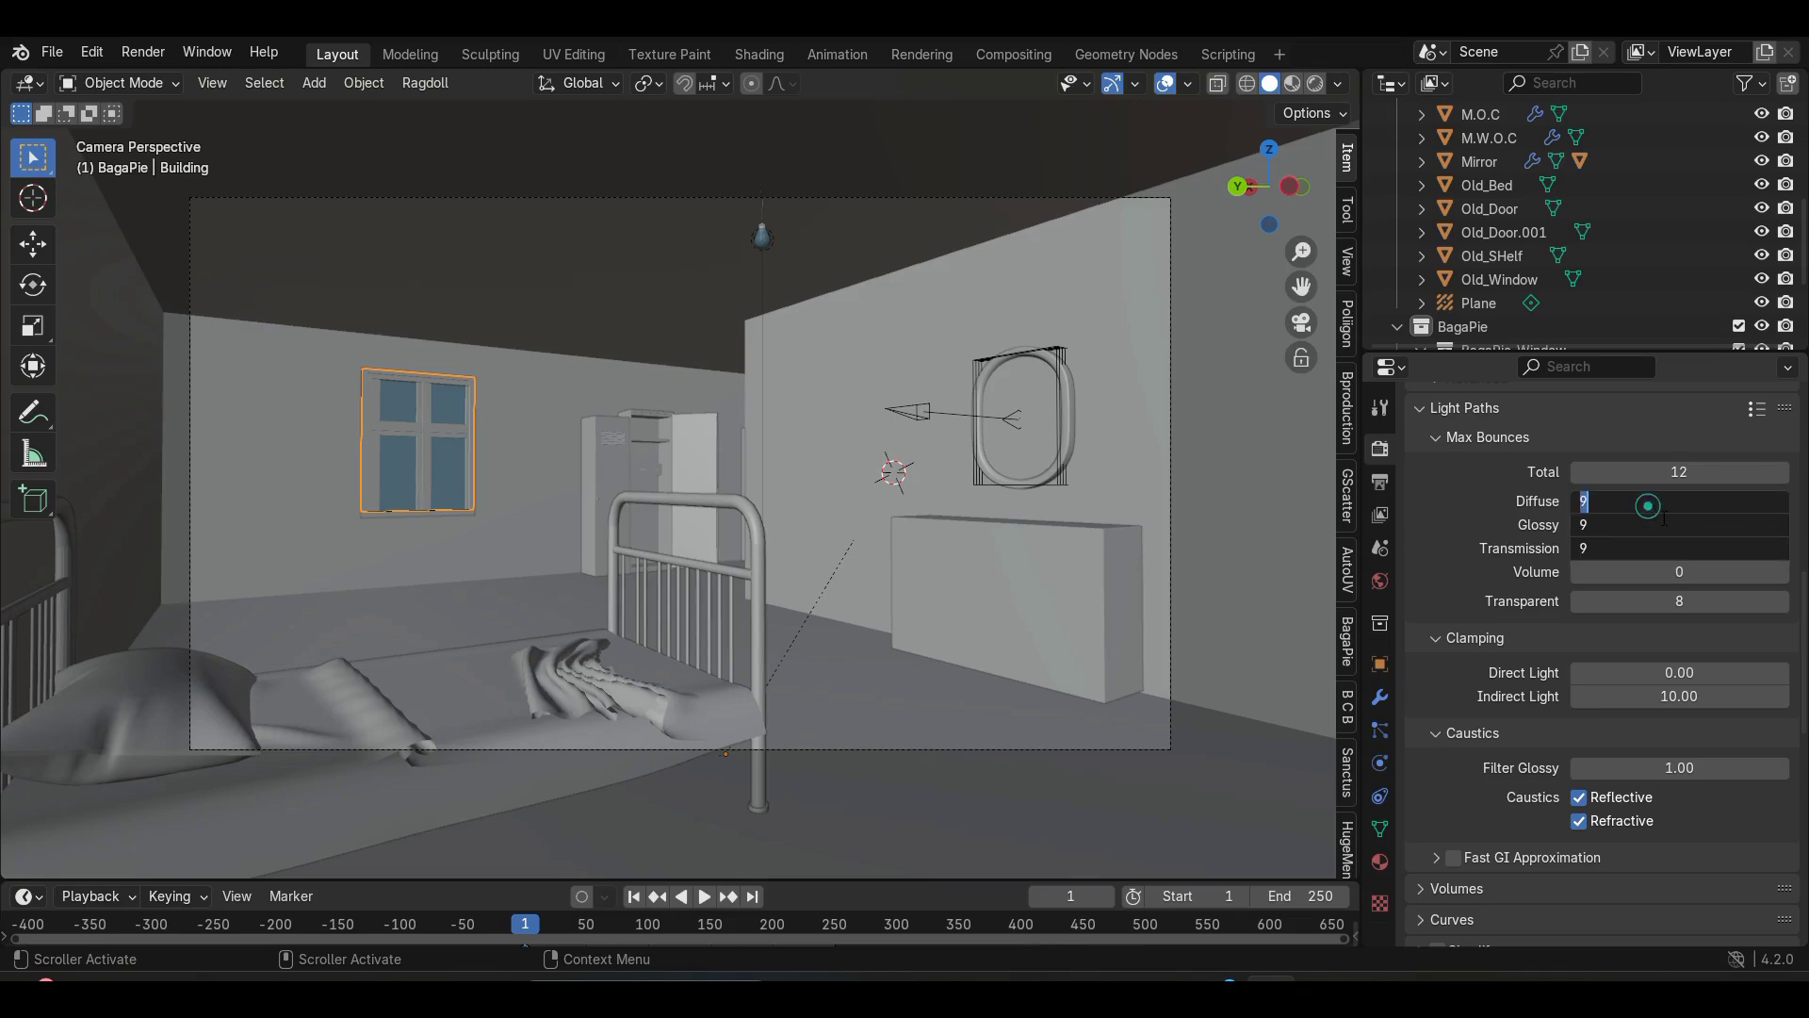
{"action": "type", "text": "2"}
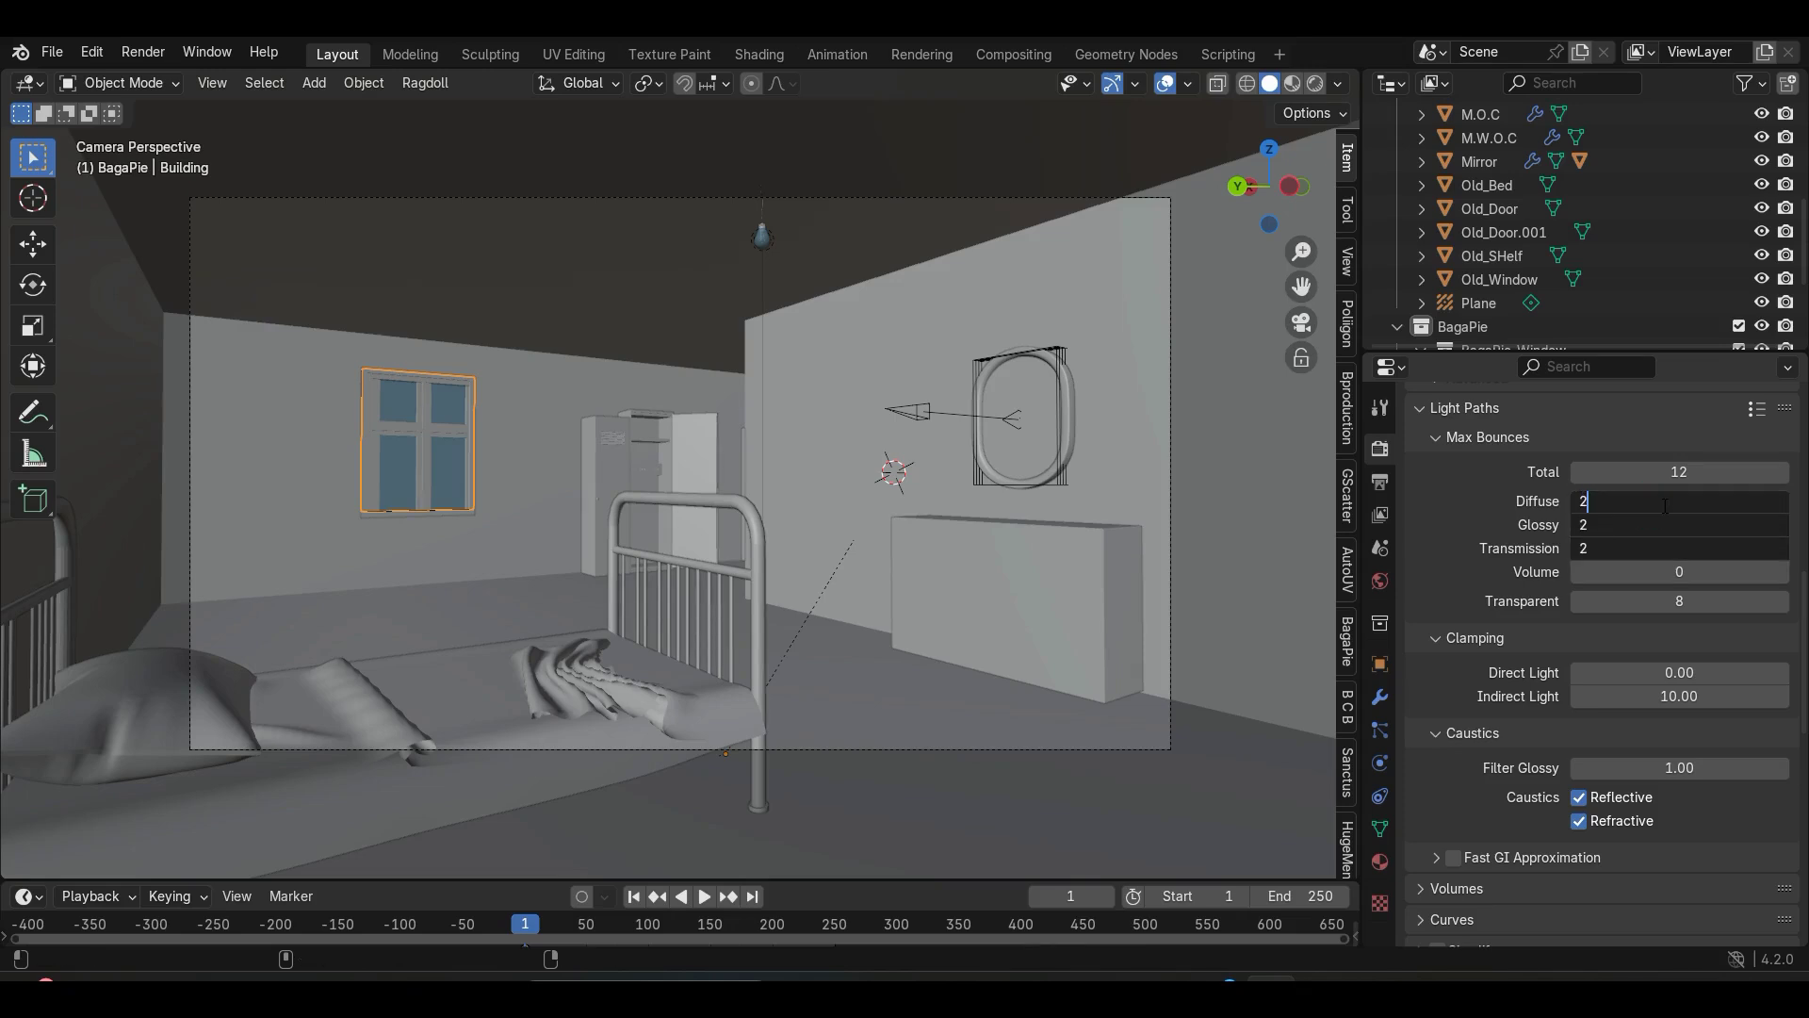
{"action": "key", "text": "Return"}
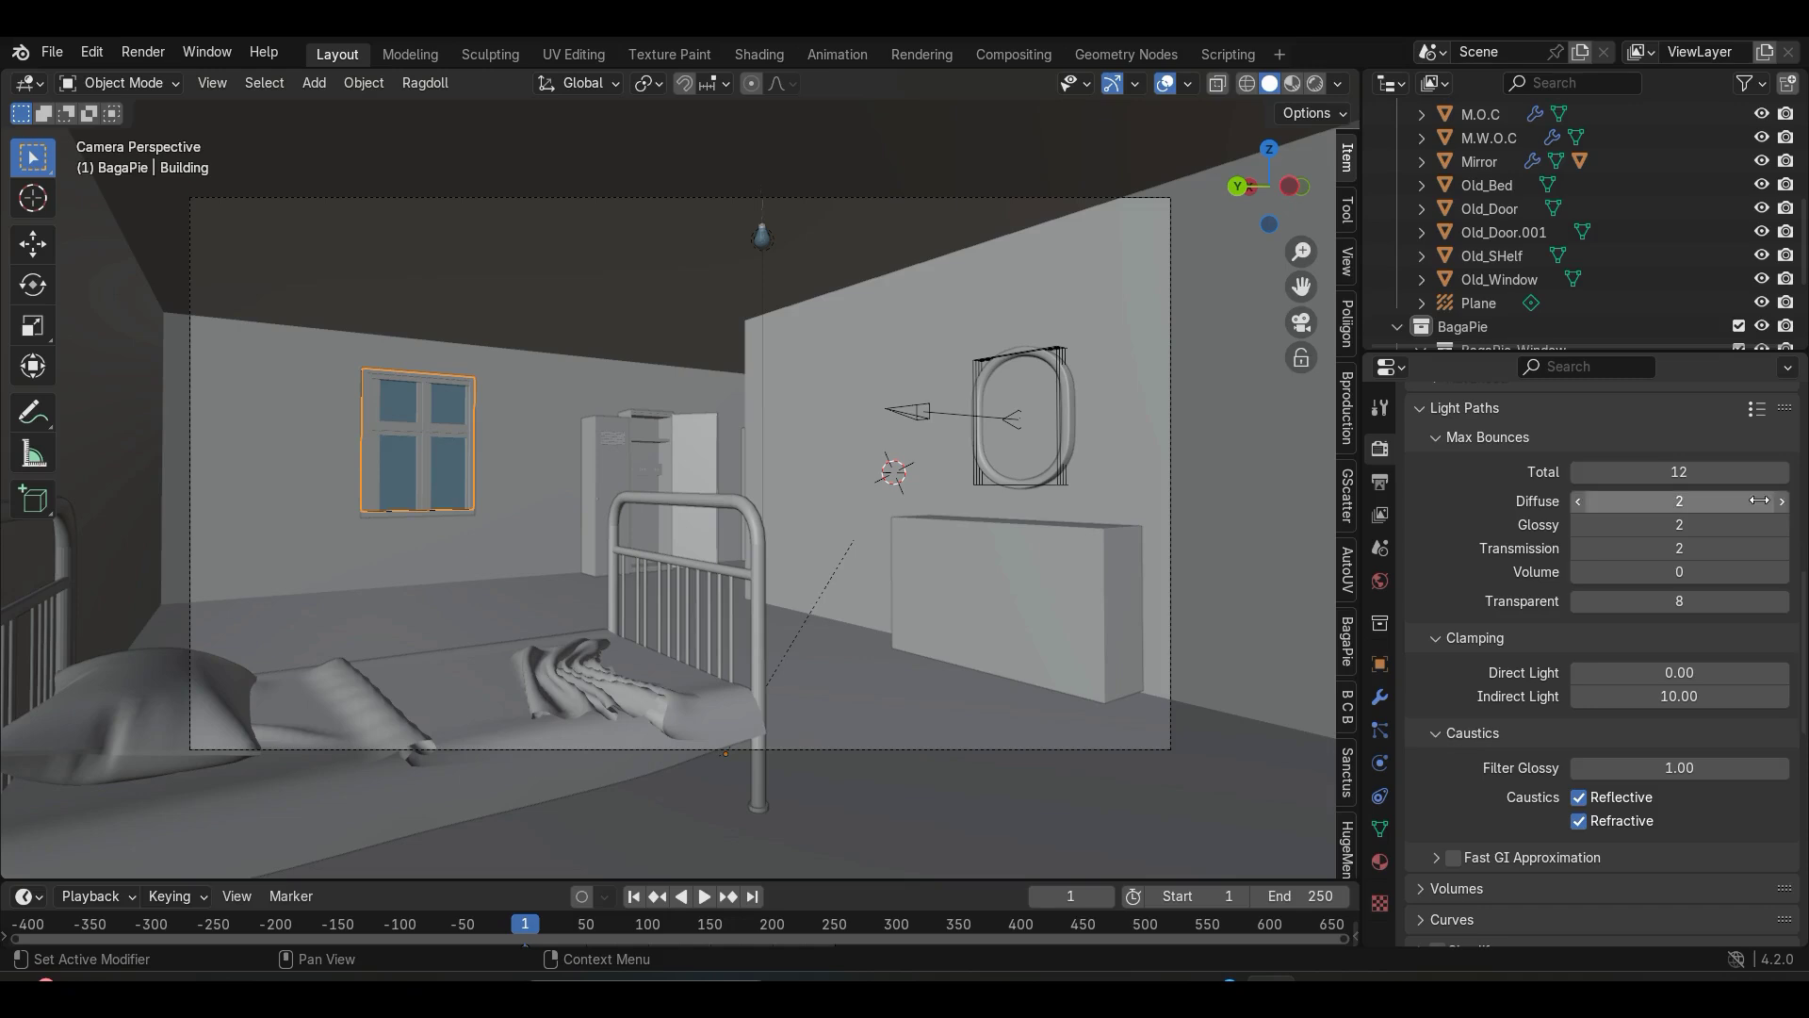
{"action": "left_click", "coordinate": [1693, 472]}
{"action": "type", "text": "2"}
{"action": "key", "text": "Return"}
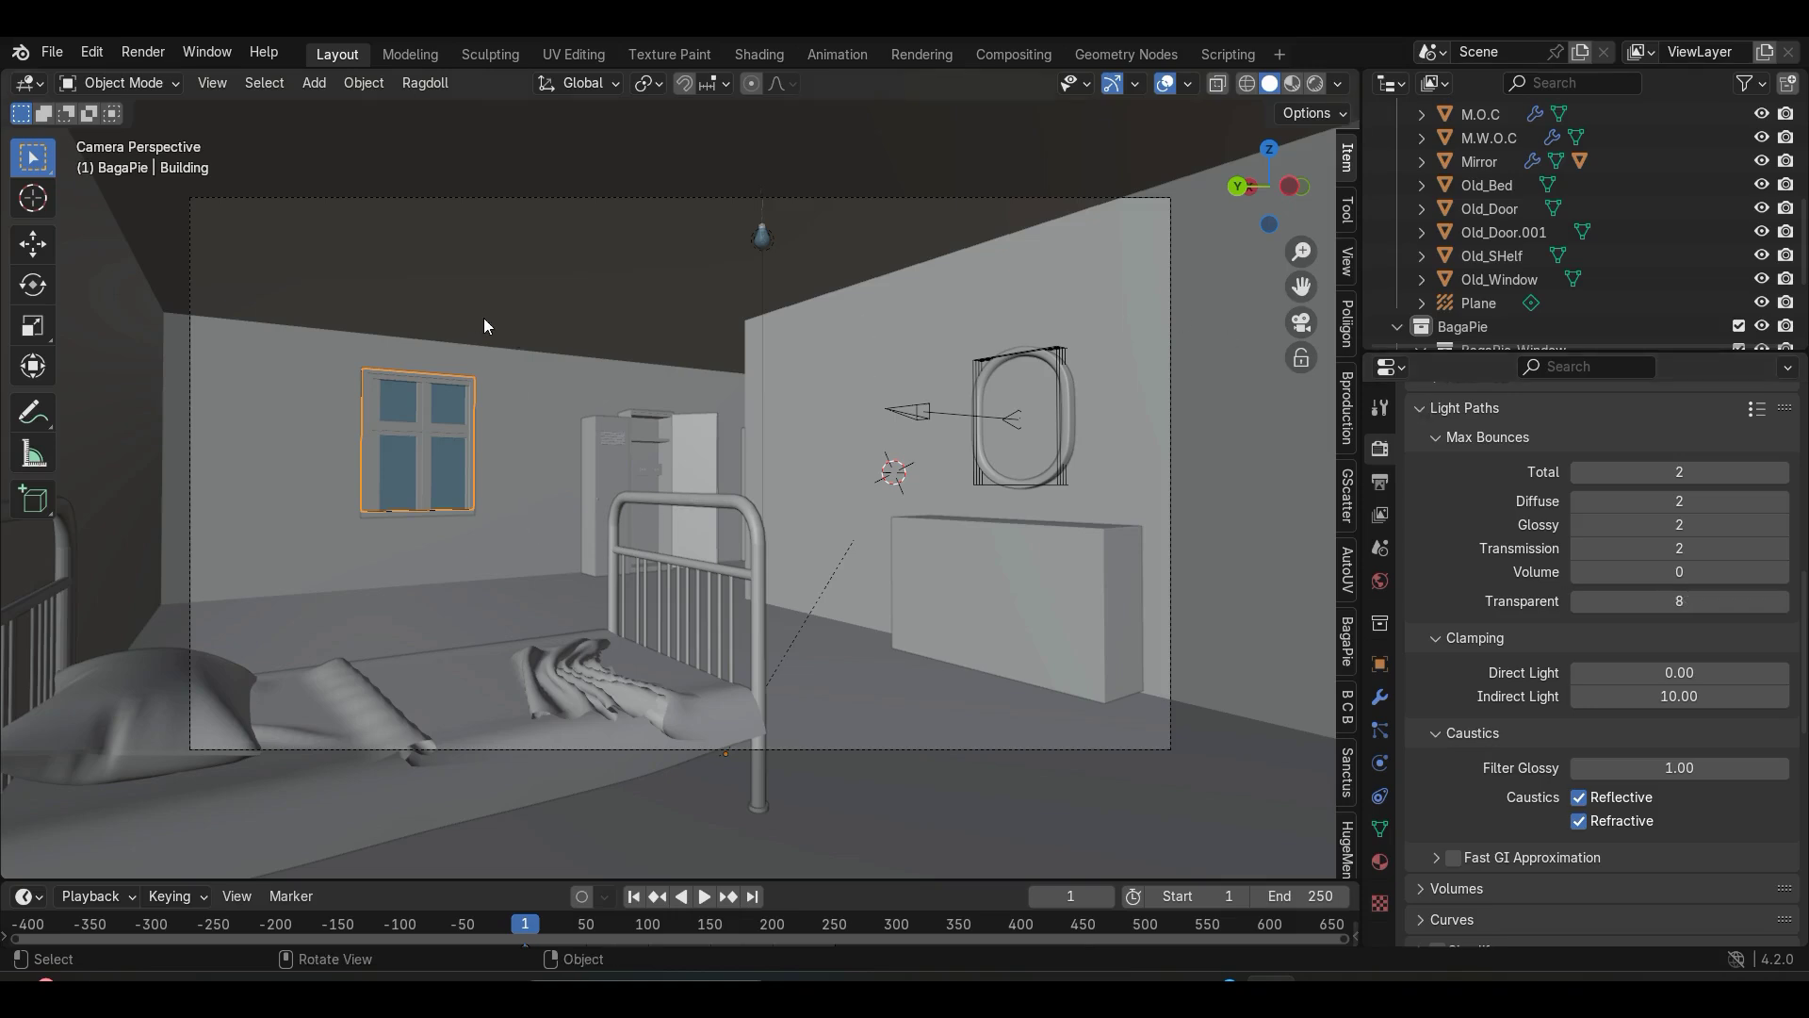
Step: Try a Volume max bounces value of 2 and return it to 0
{"action": "left_click", "coordinate": [1731, 572]}
{"action": "type", "text": "2"}
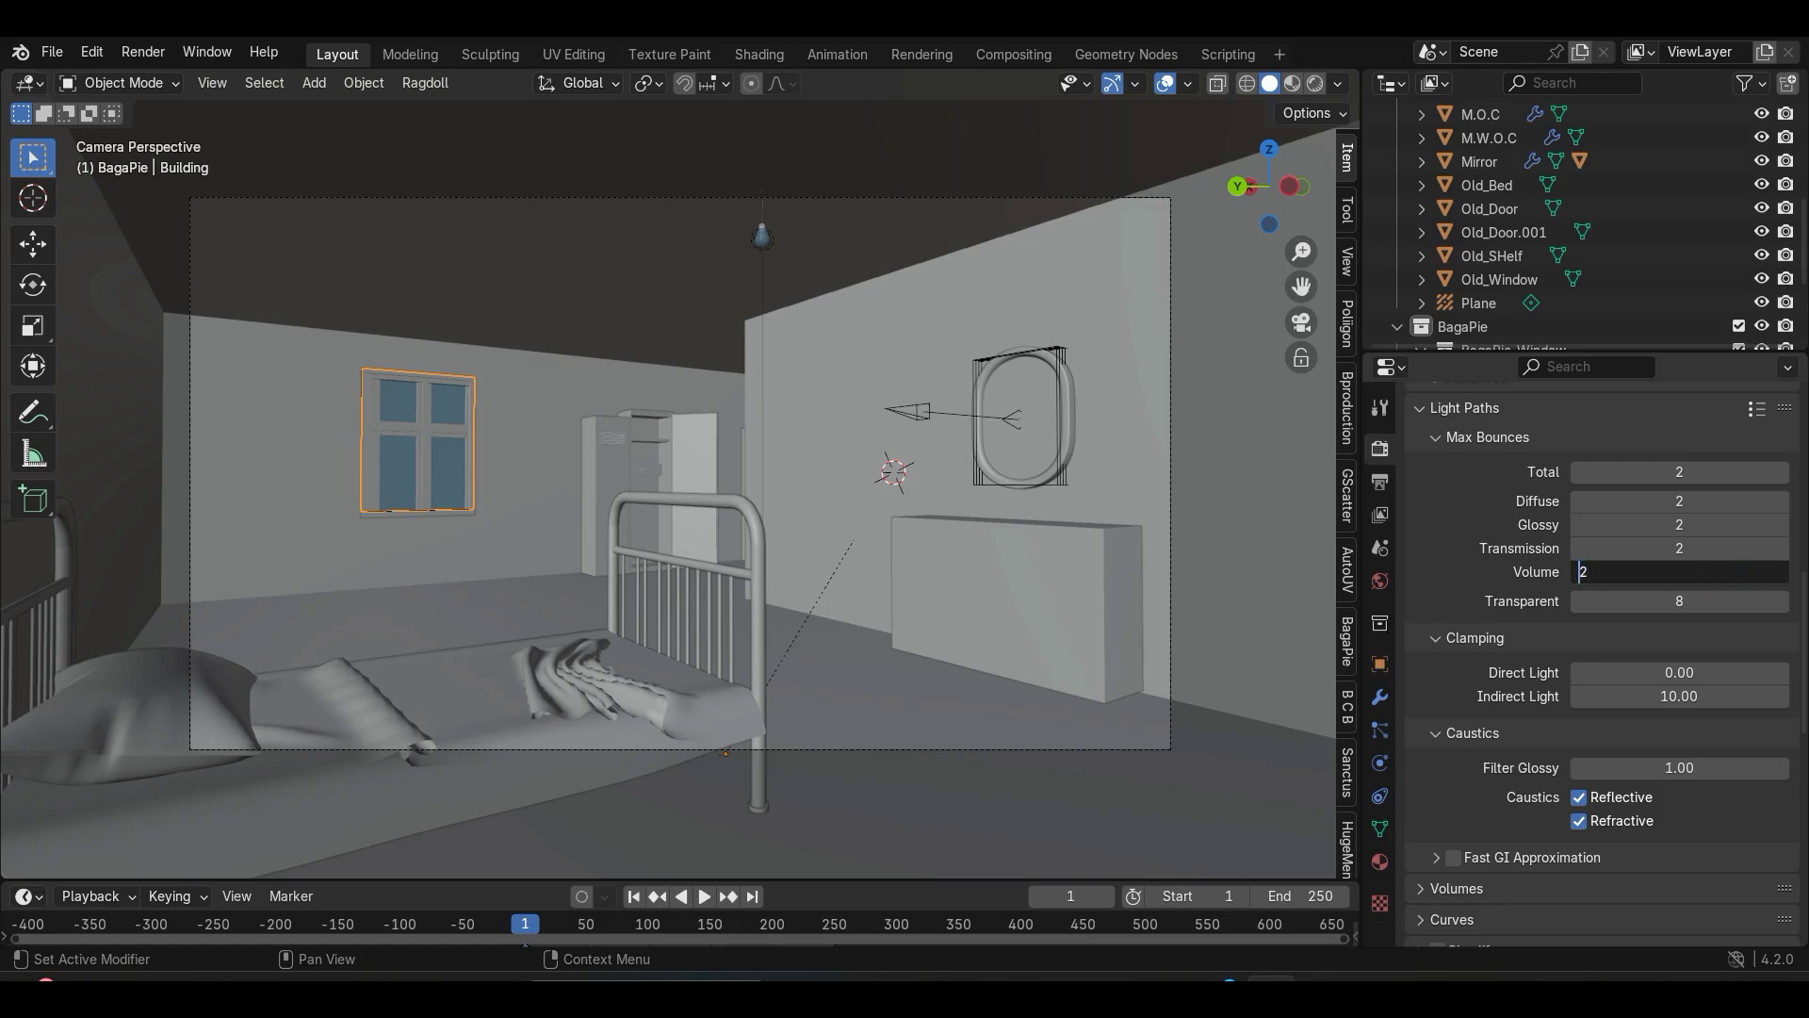
{"action": "key", "text": "Return"}
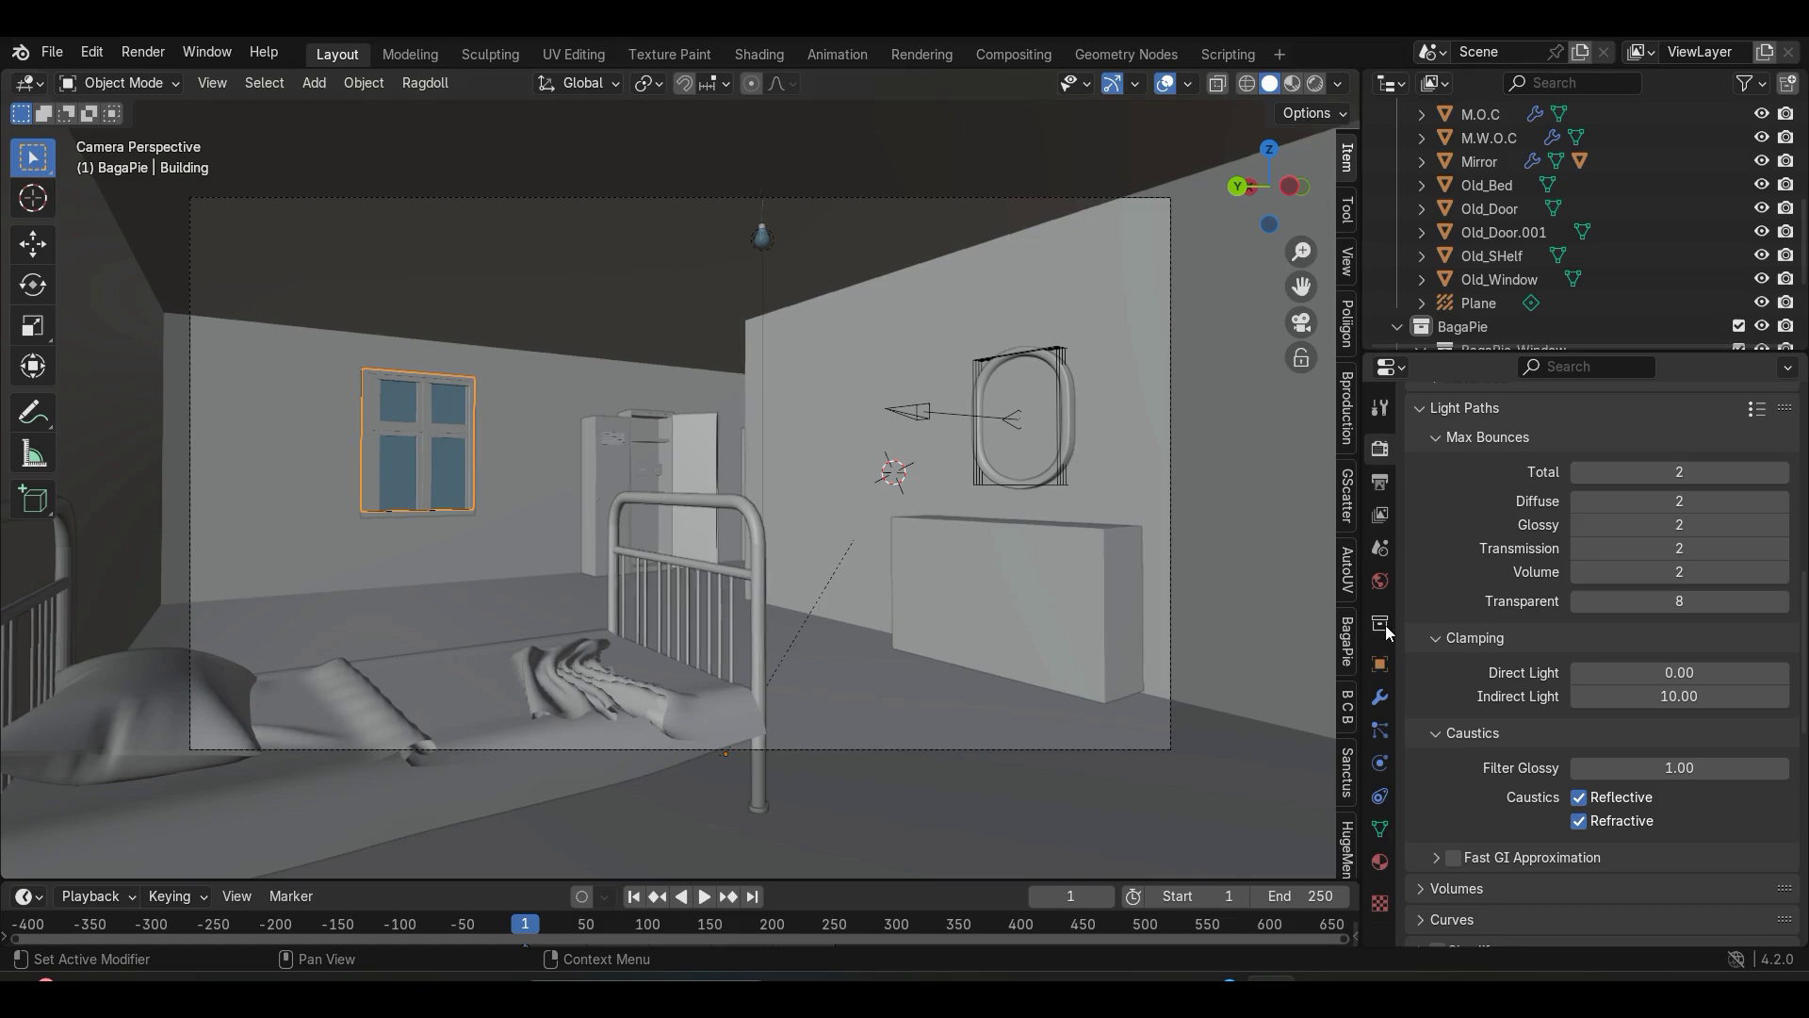
{"action": "left_click", "coordinate": [1674, 577]}
{"action": "type", "text": "0"}
{"action": "key", "text": "Return"}
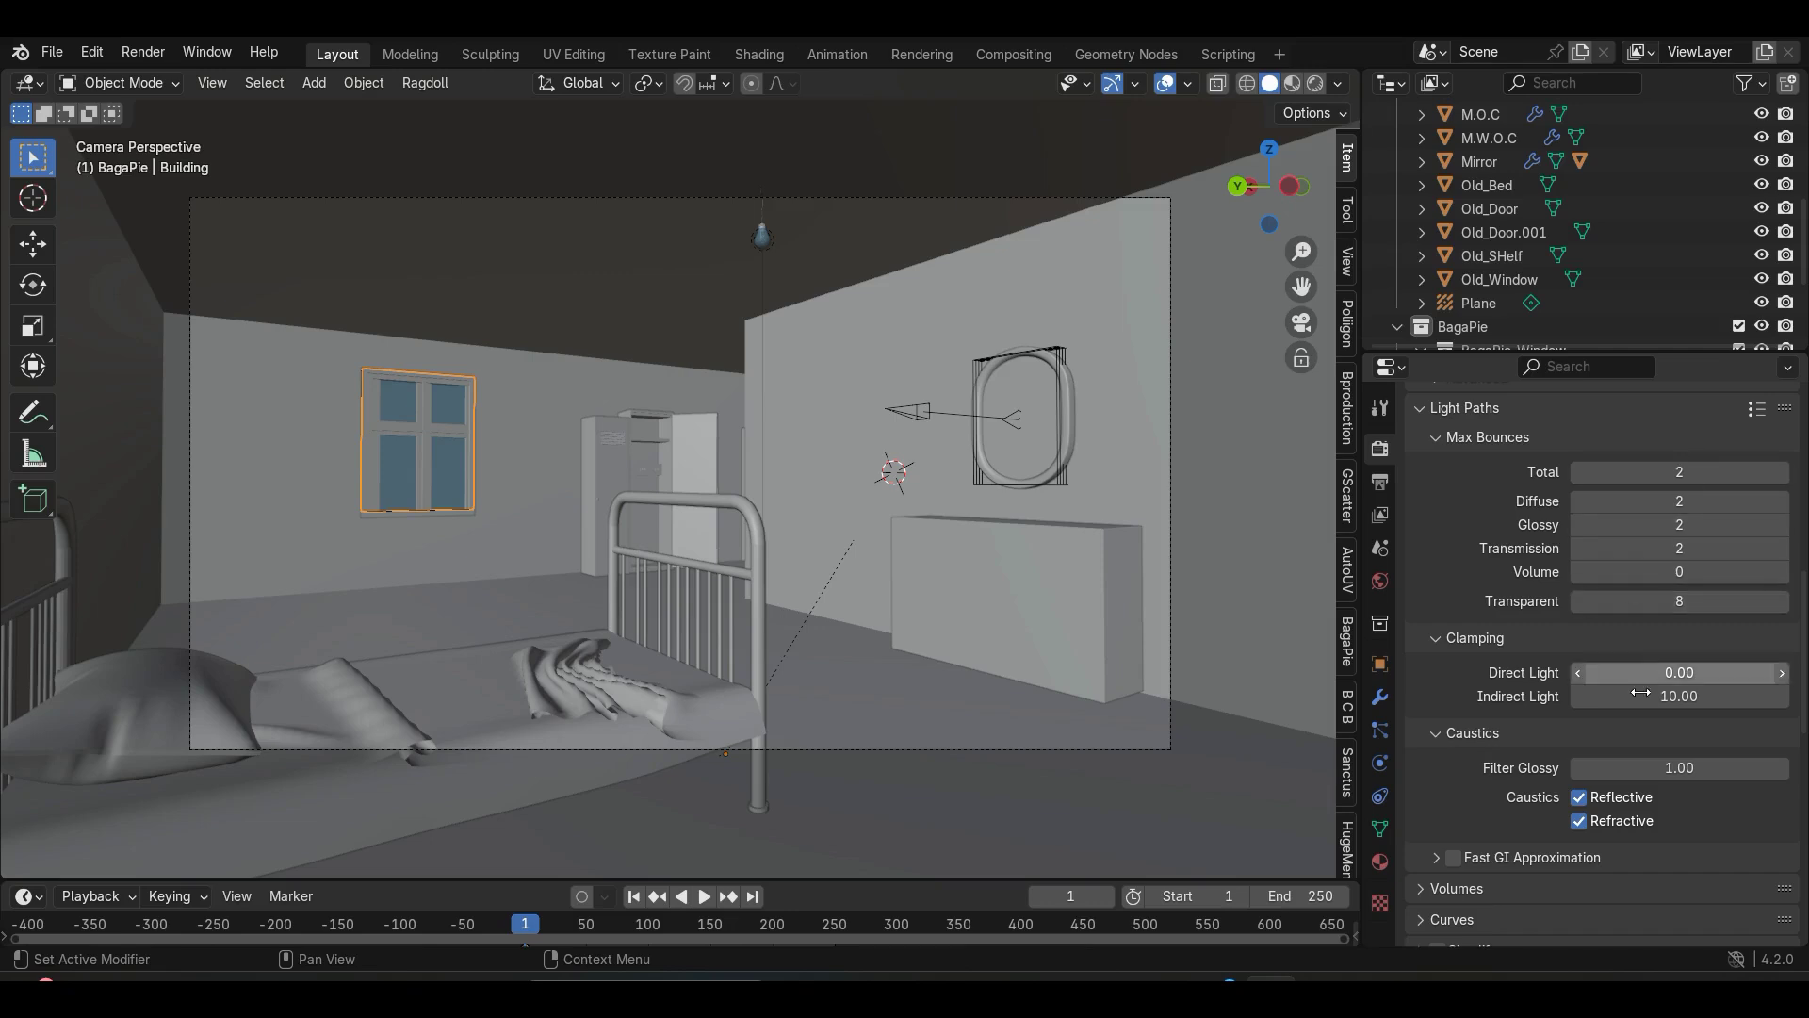
Step: Set the Total, Diffuse, Glossy and Transmission max bounces together to 1
{"action": "left_click_drag", "start_coordinate": [1658, 472], "coordinate": [1659, 548]}
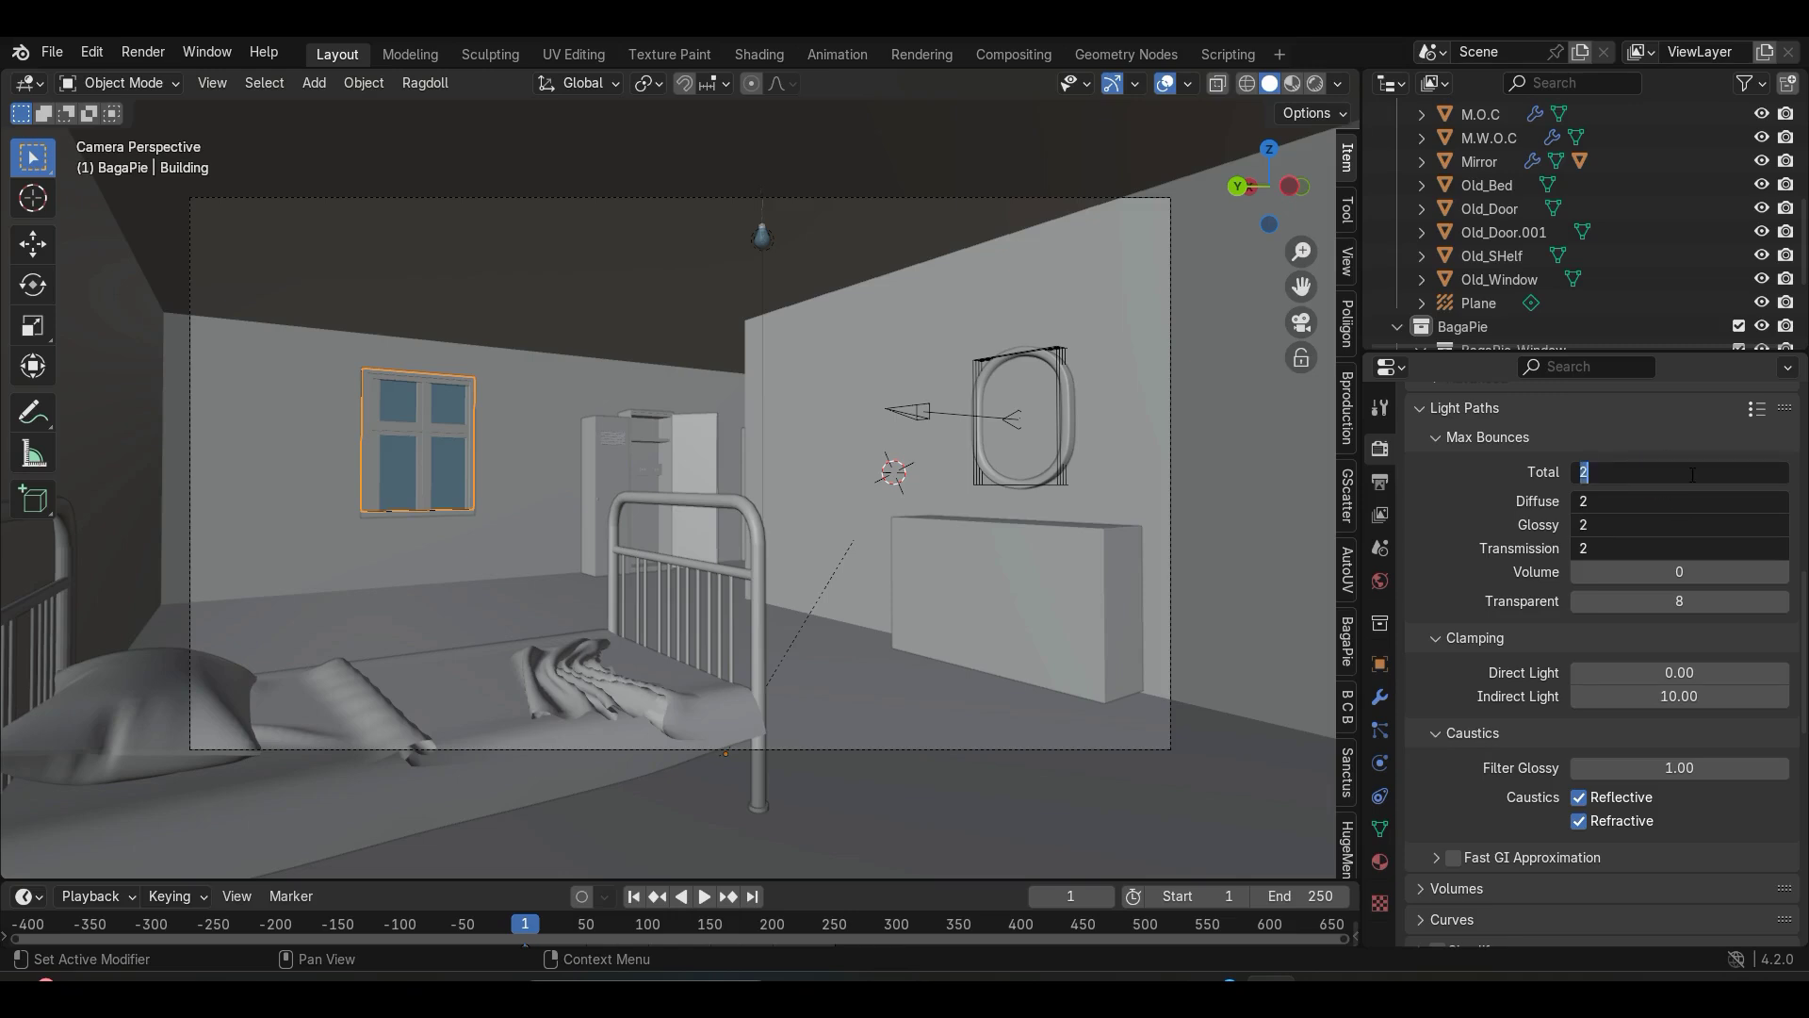
{"action": "type", "text": "1"}
{"action": "key", "text": "Return"}
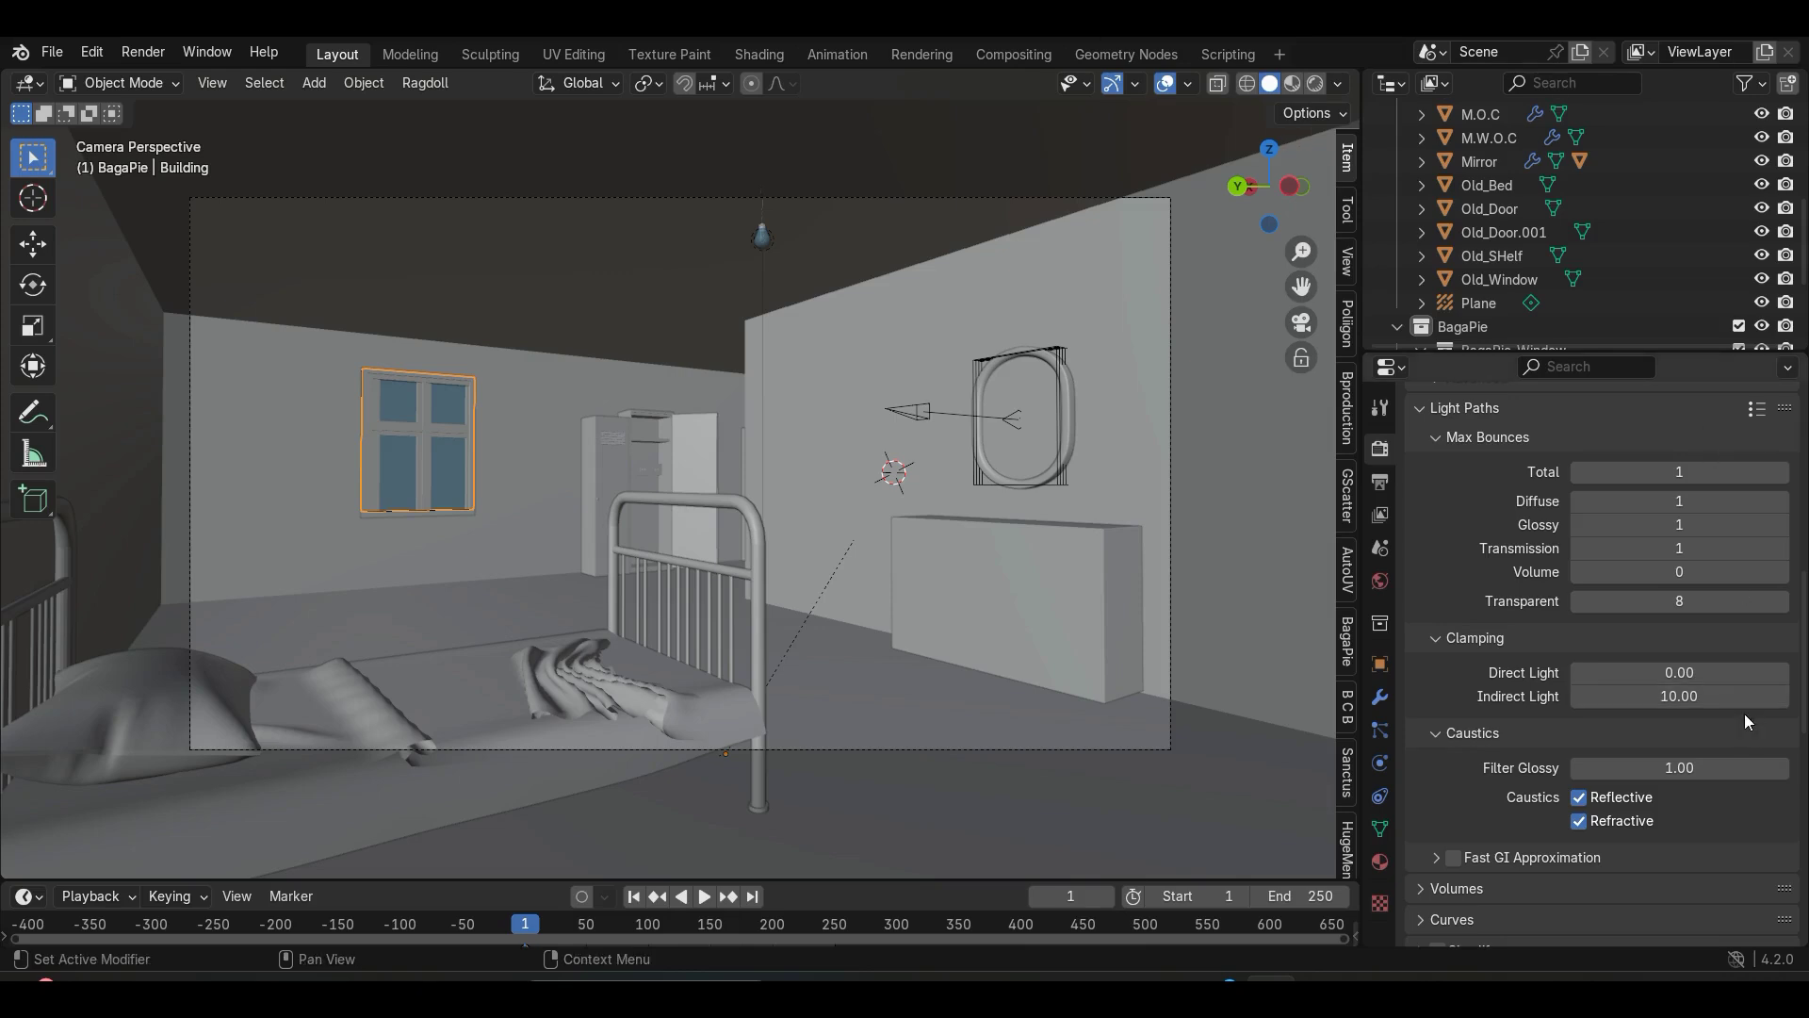
Step: Set the render tile size in the Performance memory settings to 512
{"action": "scroll", "coordinate": [1740, 727], "scroll_direction": "down", "scroll_amount": 7}
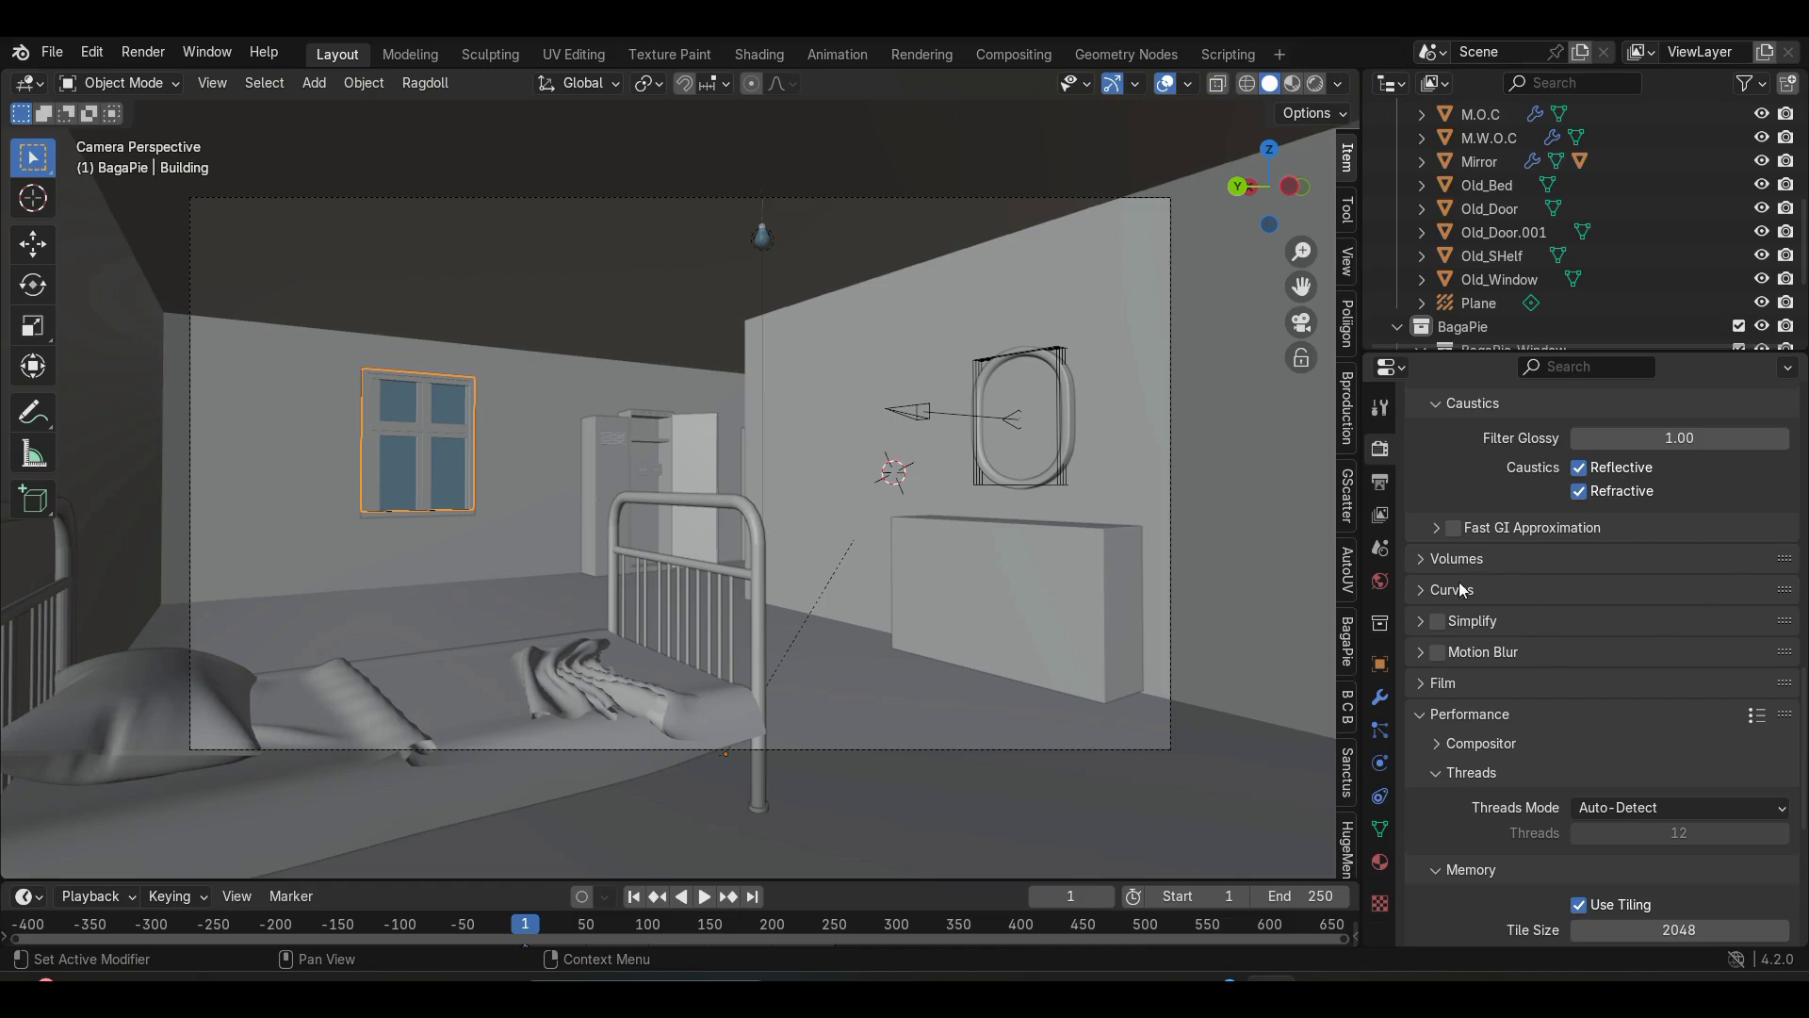
{"action": "scroll", "coordinate": [1434, 603], "scroll_direction": "down", "scroll_amount": 2}
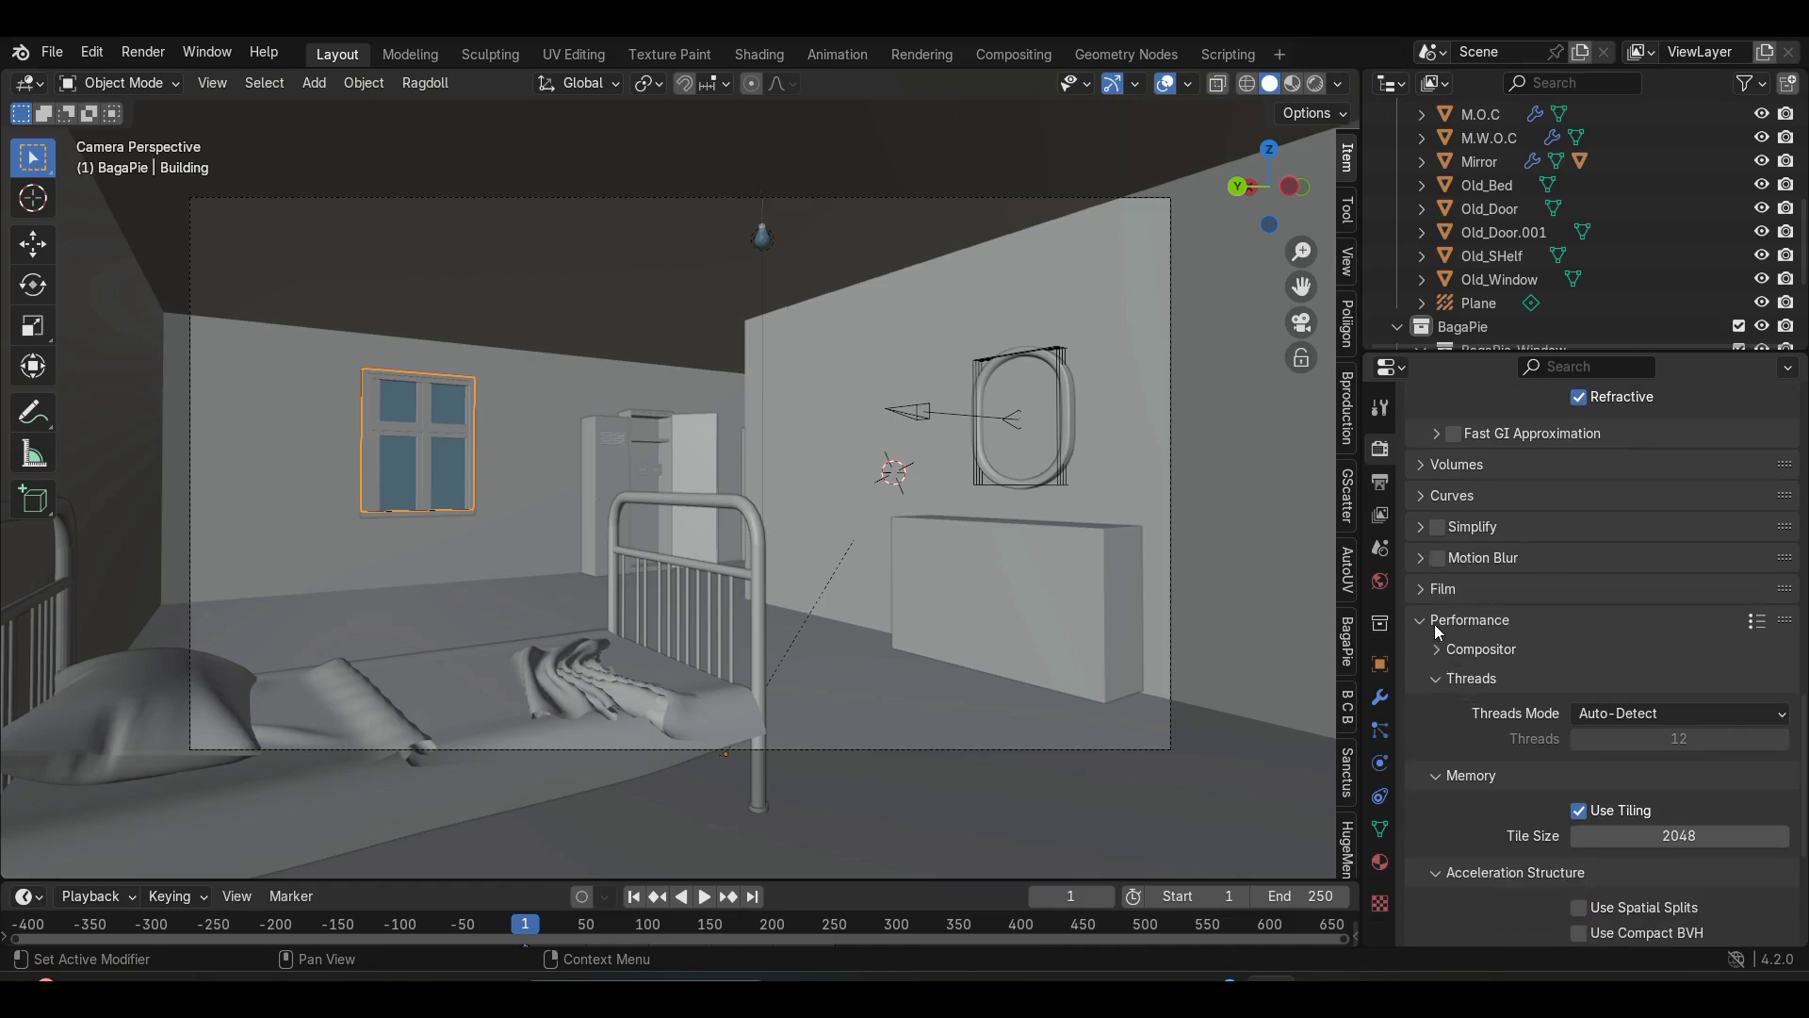
{"action": "scroll", "coordinate": [1649, 773], "scroll_direction": "down", "scroll_amount": 3}
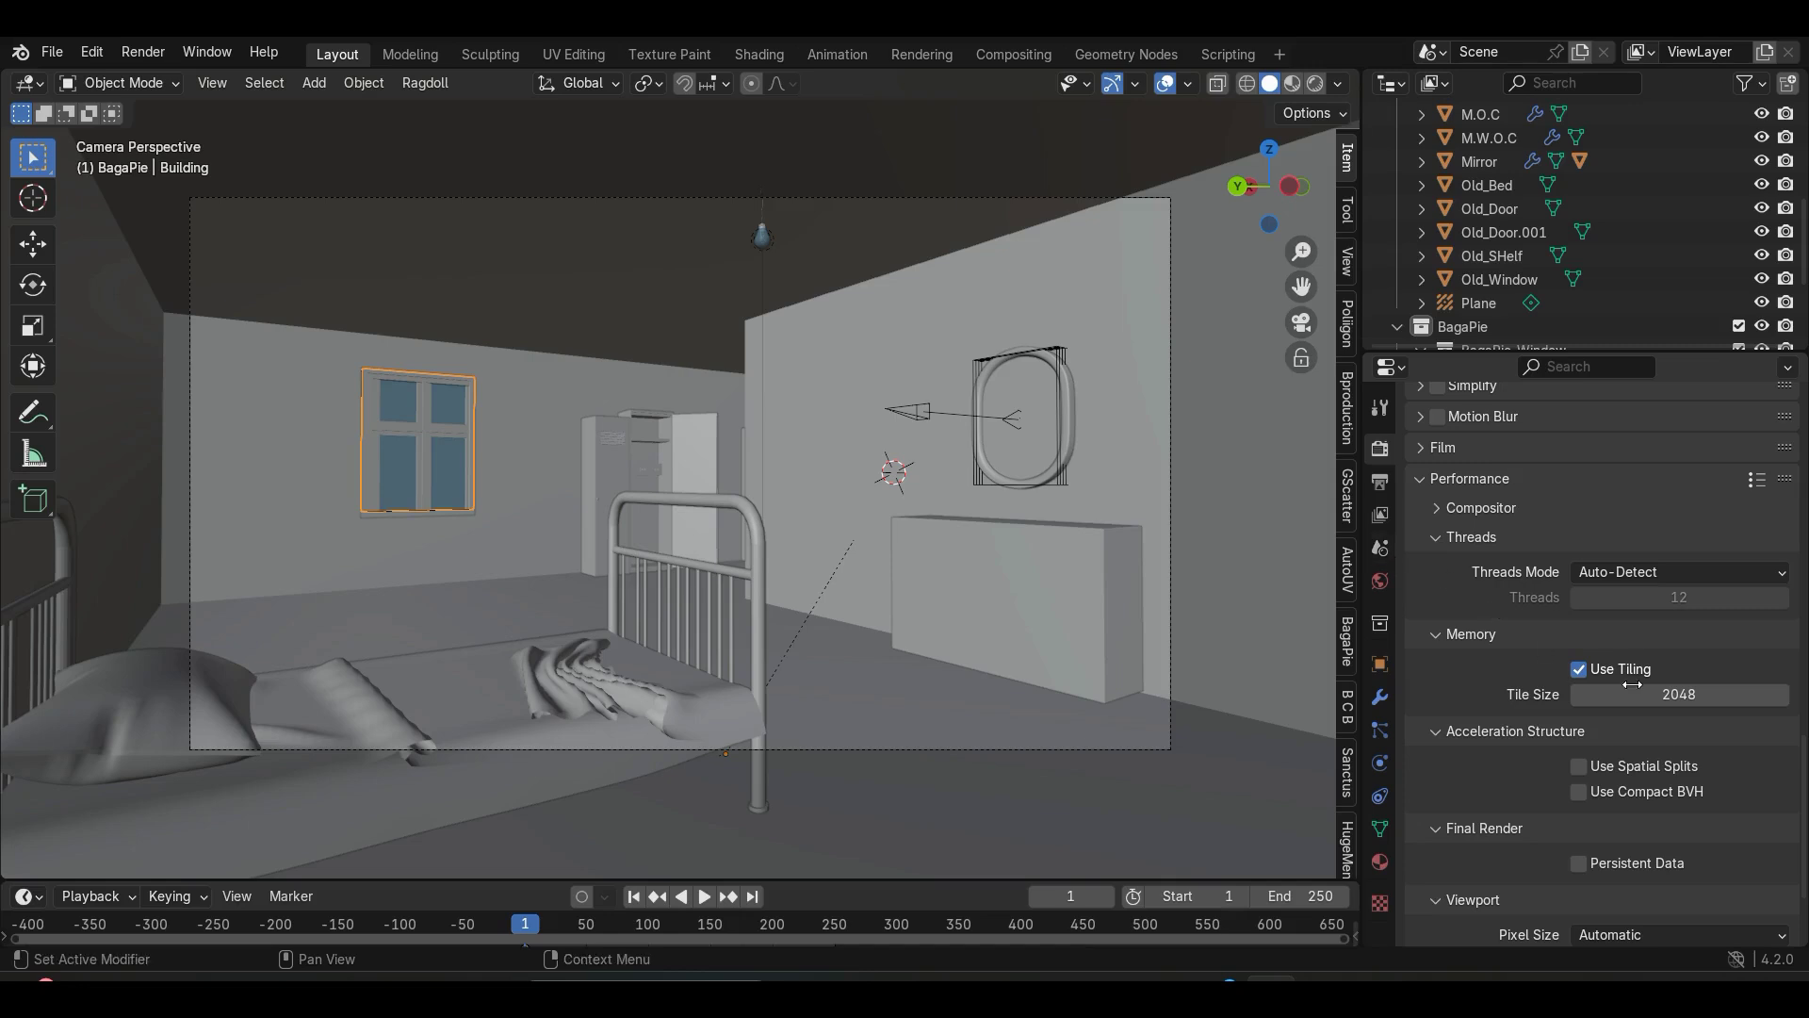
{"action": "left_click", "coordinate": [1713, 694]}
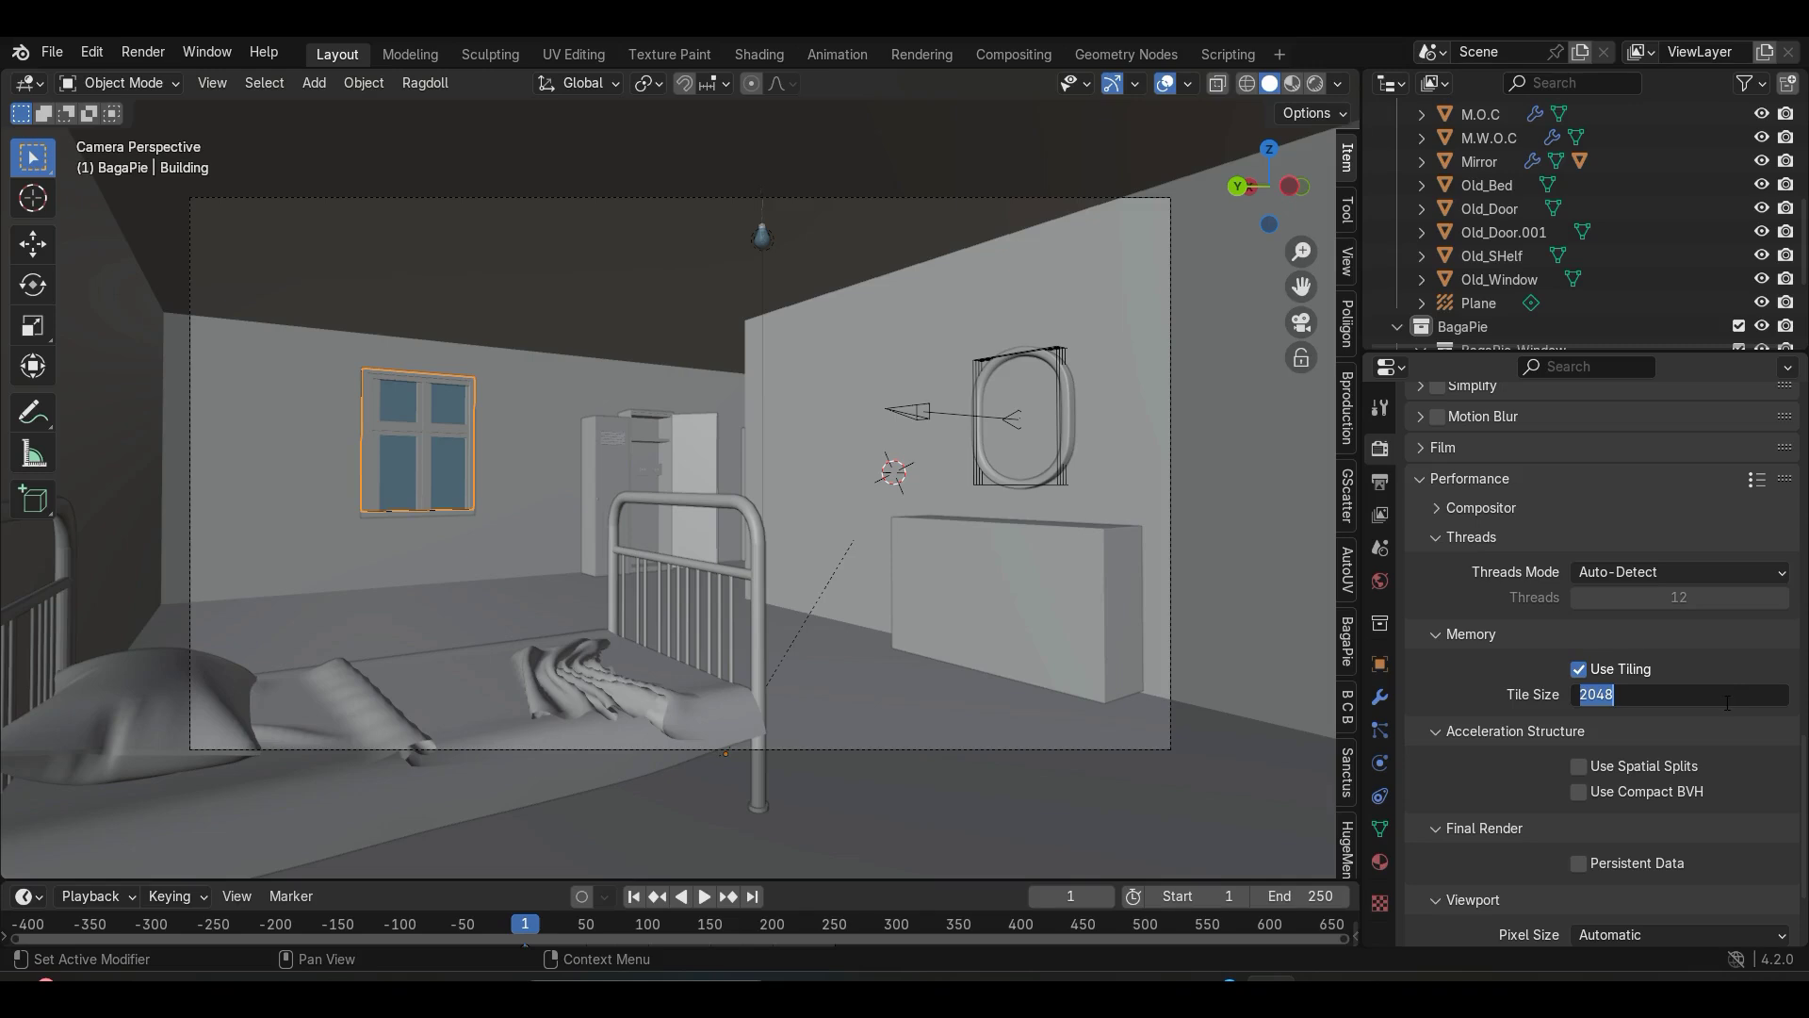
{"action": "key", "text": "BackSpace"}
{"action": "type", "text": "512"}
{"action": "key", "text": "Return"}
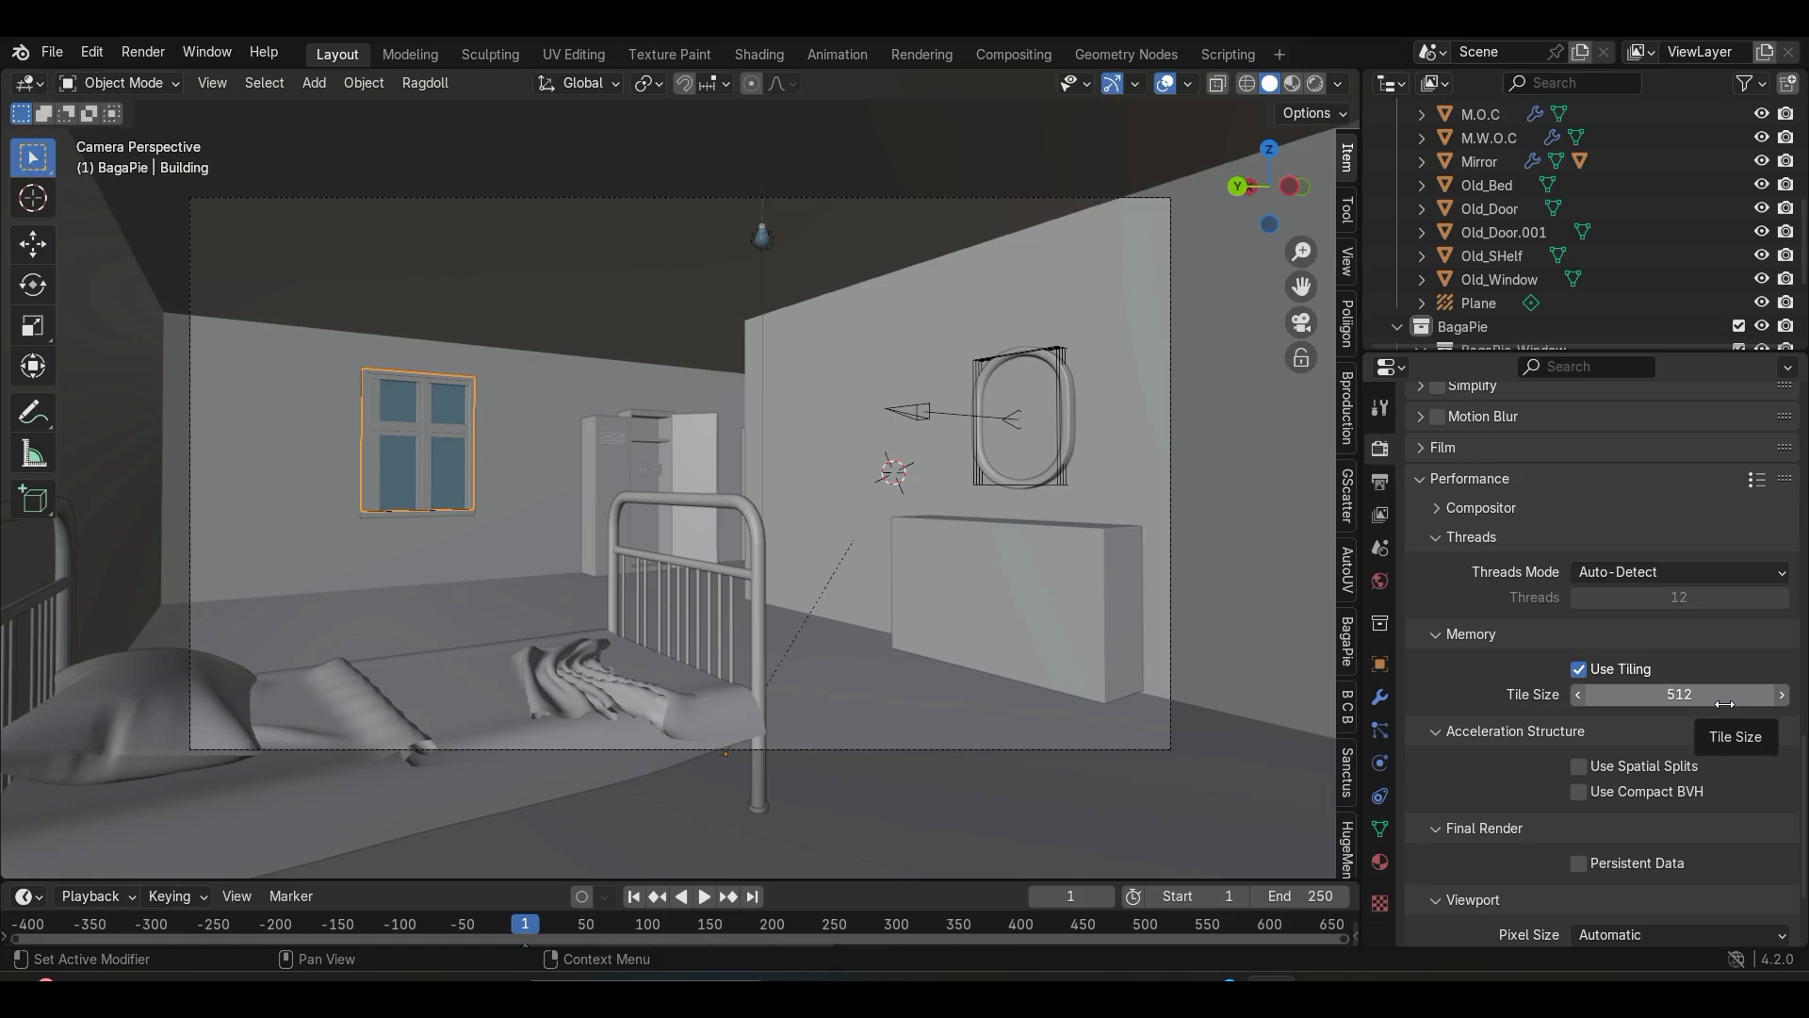
Step: Enable Use Spatial Splits for the acceleration structure and Persistent Data for the final render
{"action": "scroll", "coordinate": [1568, 723], "scroll_direction": "down", "scroll_amount": 3}
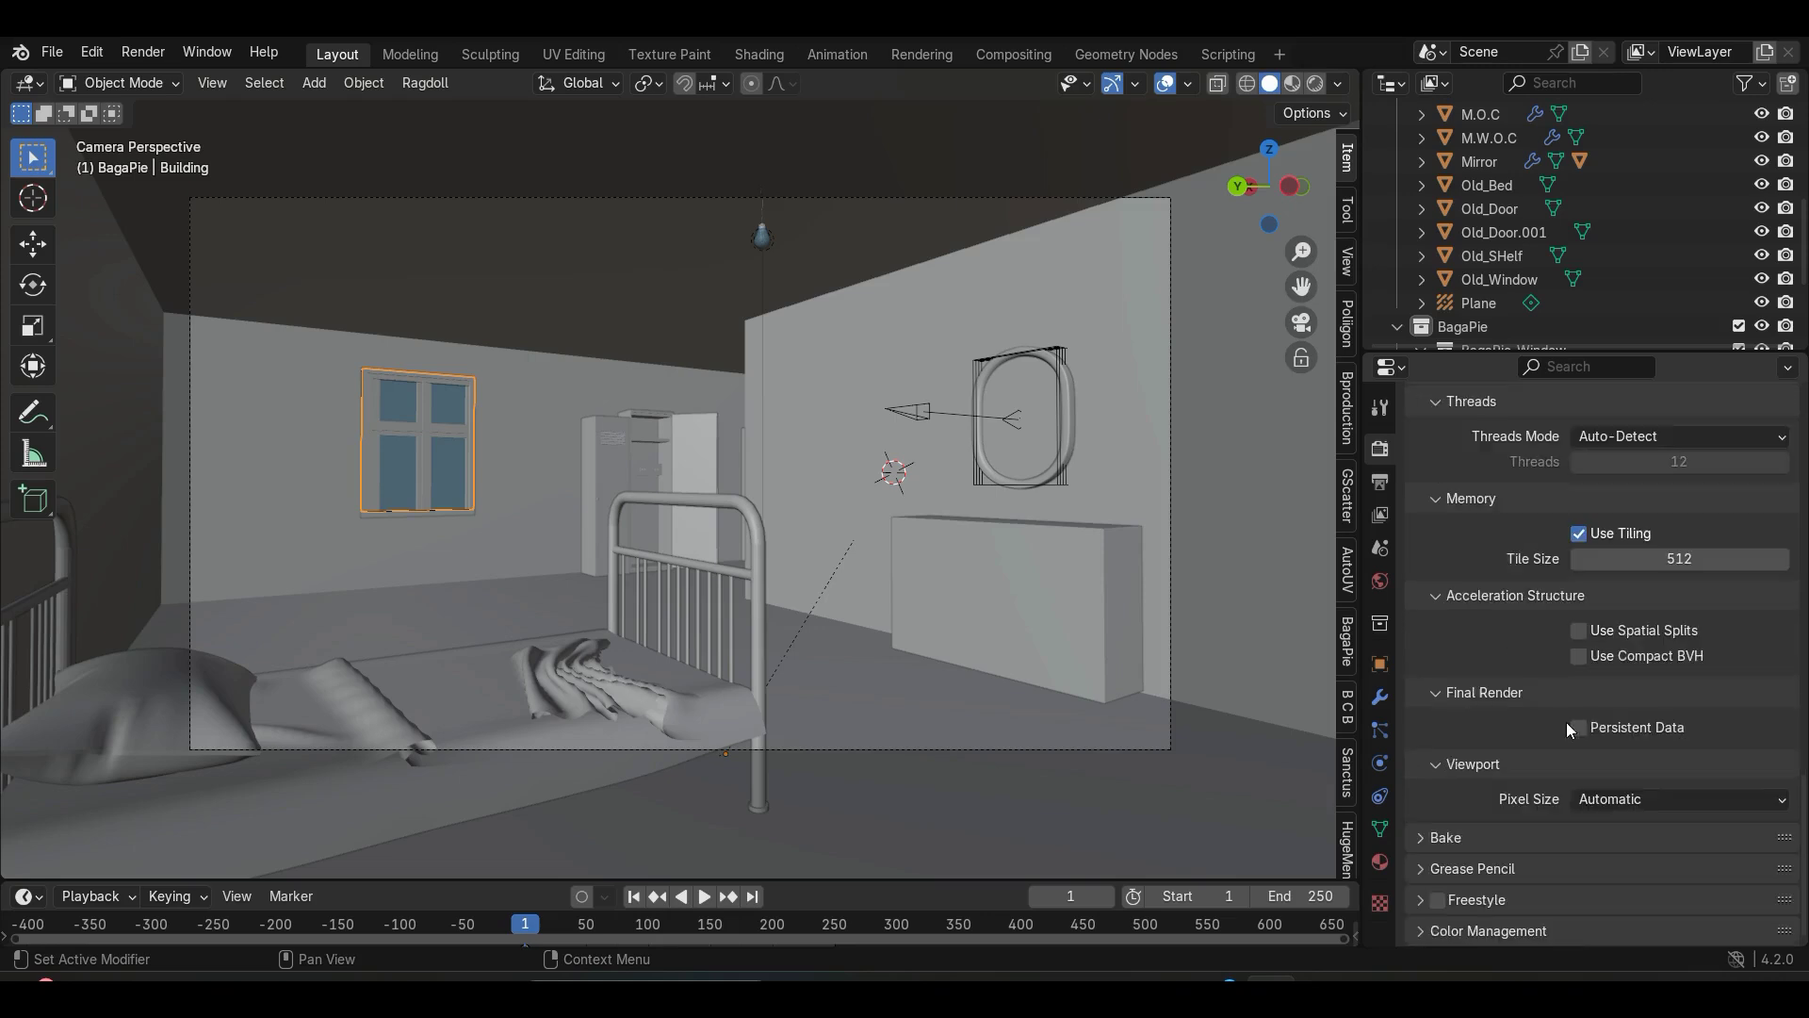
{"action": "left_click", "coordinate": [1581, 630]}
{"action": "left_click", "coordinate": [1579, 728]}
Step: Review the Light Paths settings and expand the Volumes render settings
{"action": "scroll", "coordinate": [1611, 711], "scroll_direction": "up", "scroll_amount": 10}
{"action": "scroll", "coordinate": [1568, 752], "scroll_direction": "up", "scroll_amount": 15}
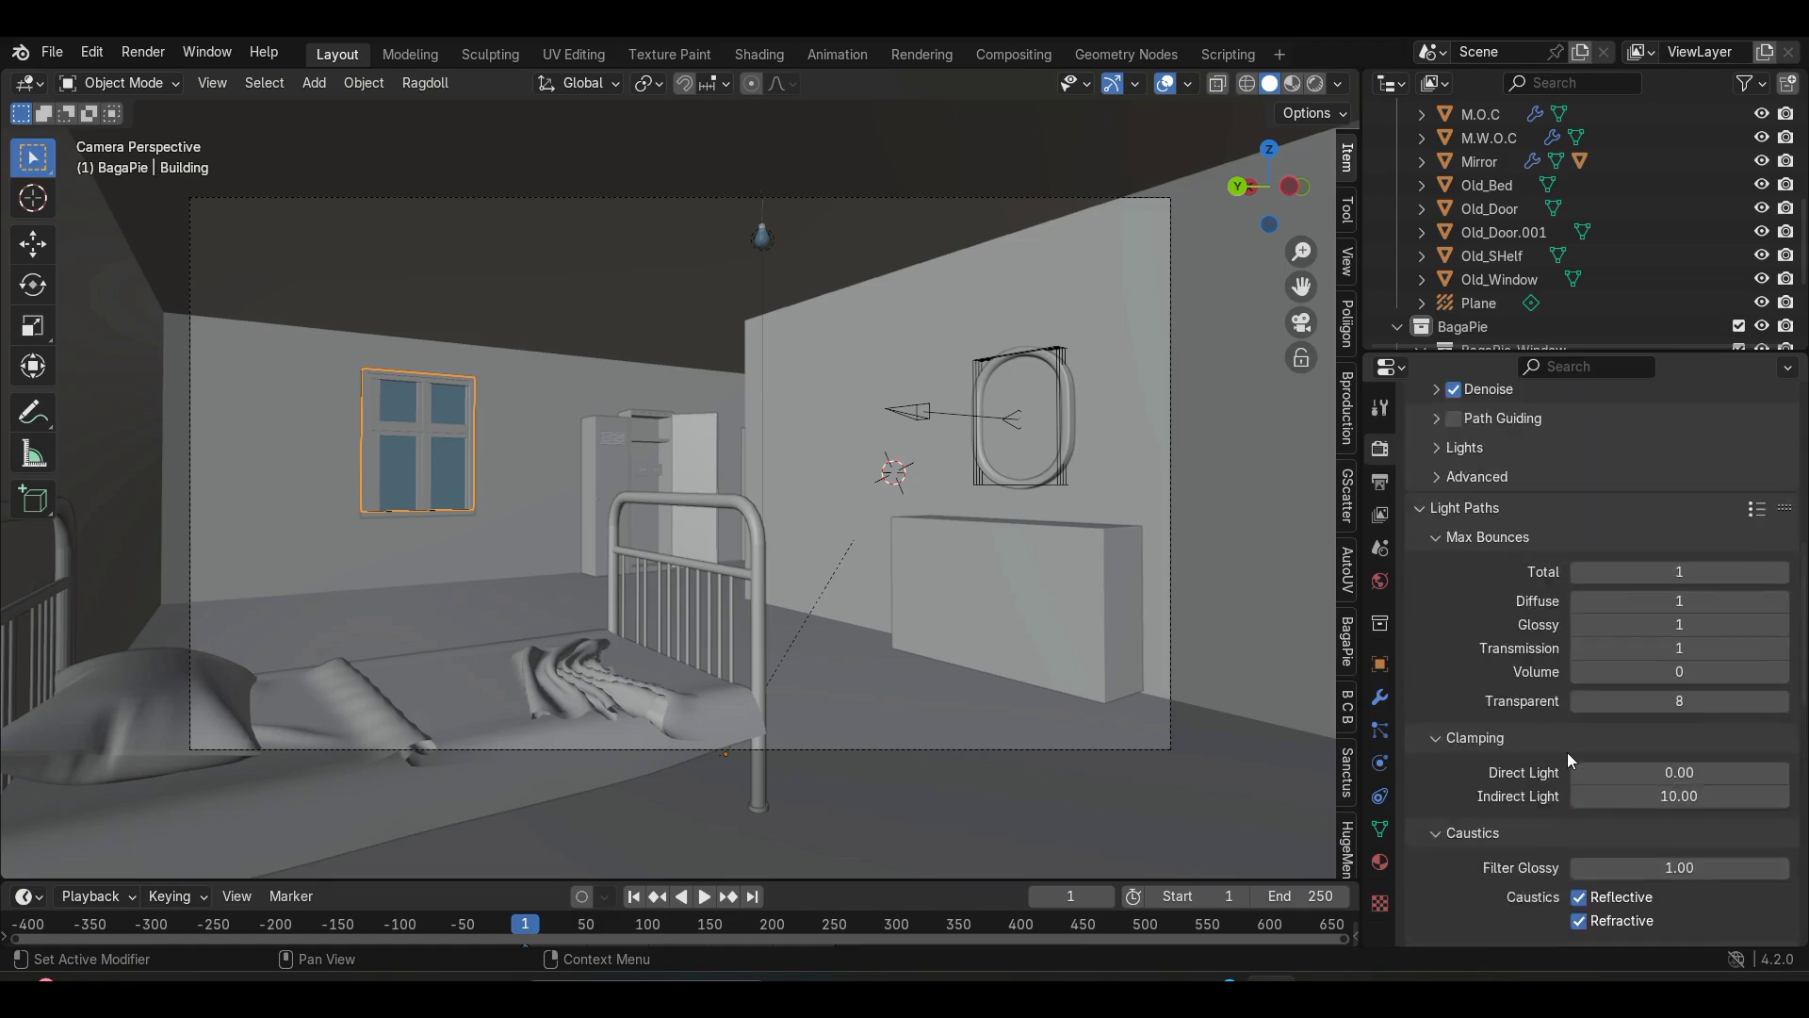
{"action": "scroll", "coordinate": [1572, 750], "scroll_direction": "down", "scroll_amount": 4}
{"action": "scroll", "coordinate": [1572, 750], "scroll_direction": "down", "scroll_amount": 10}
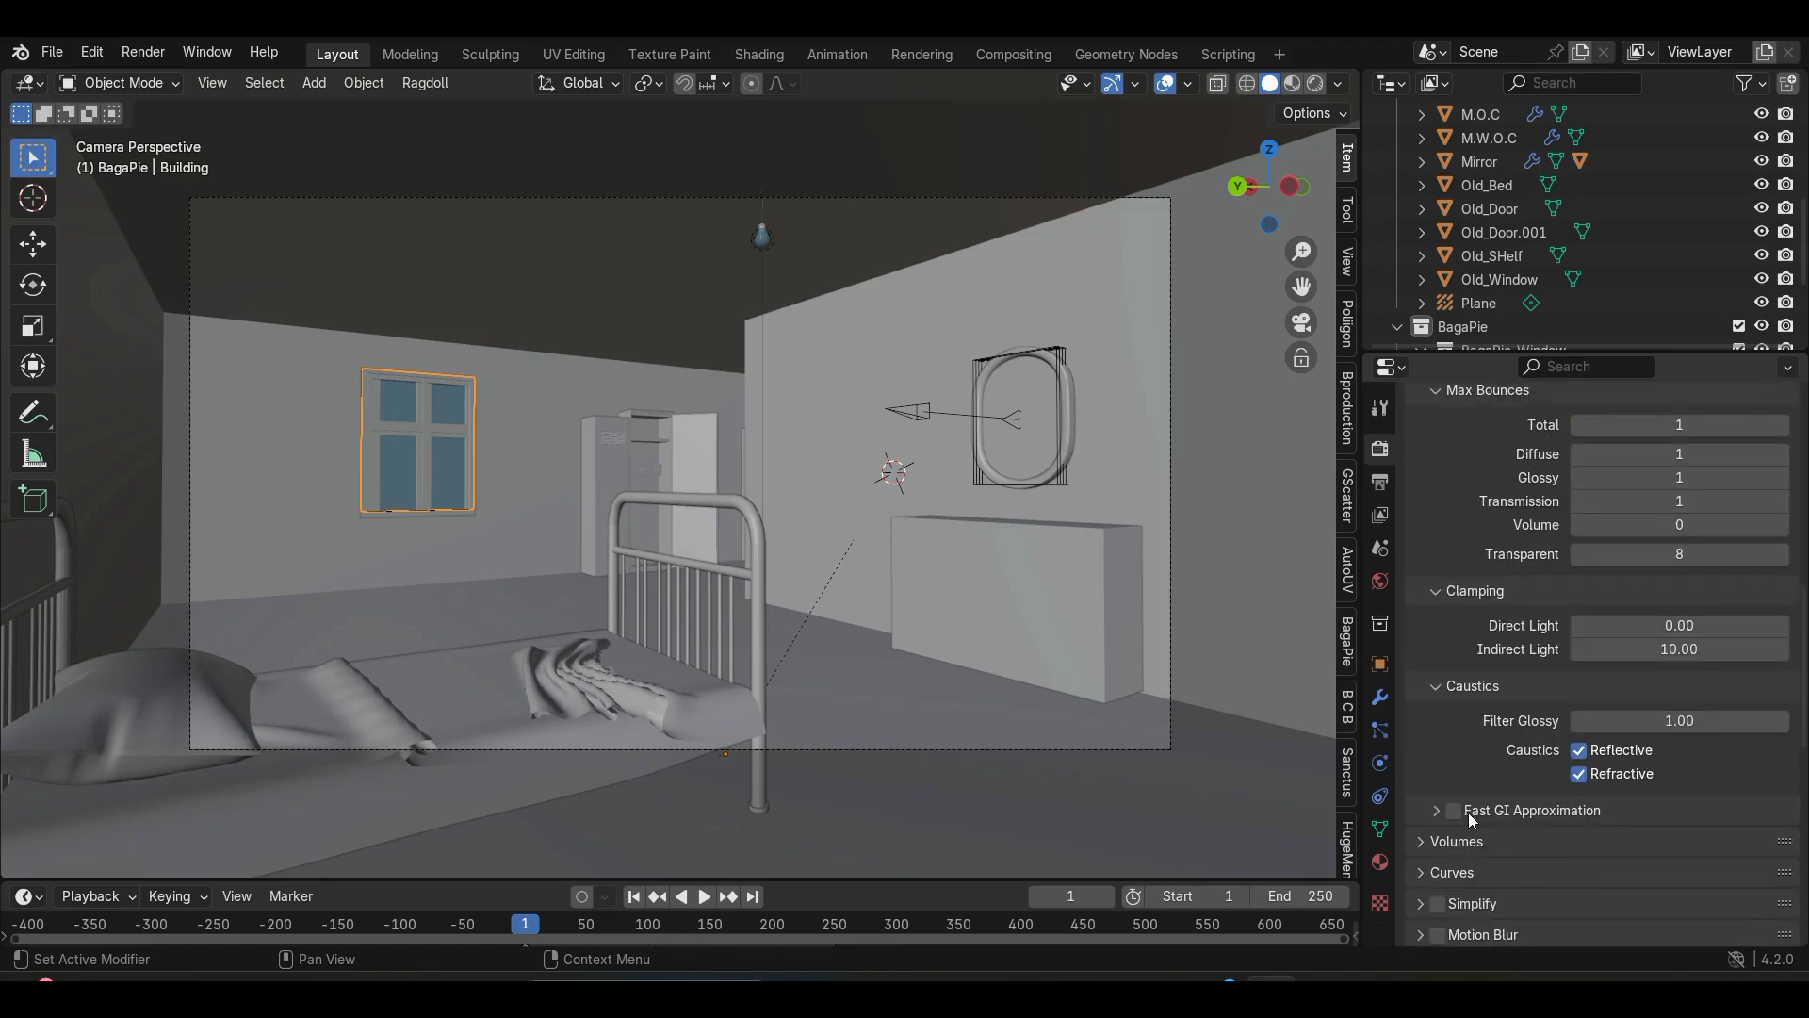
{"action": "left_click", "coordinate": [1456, 605]}
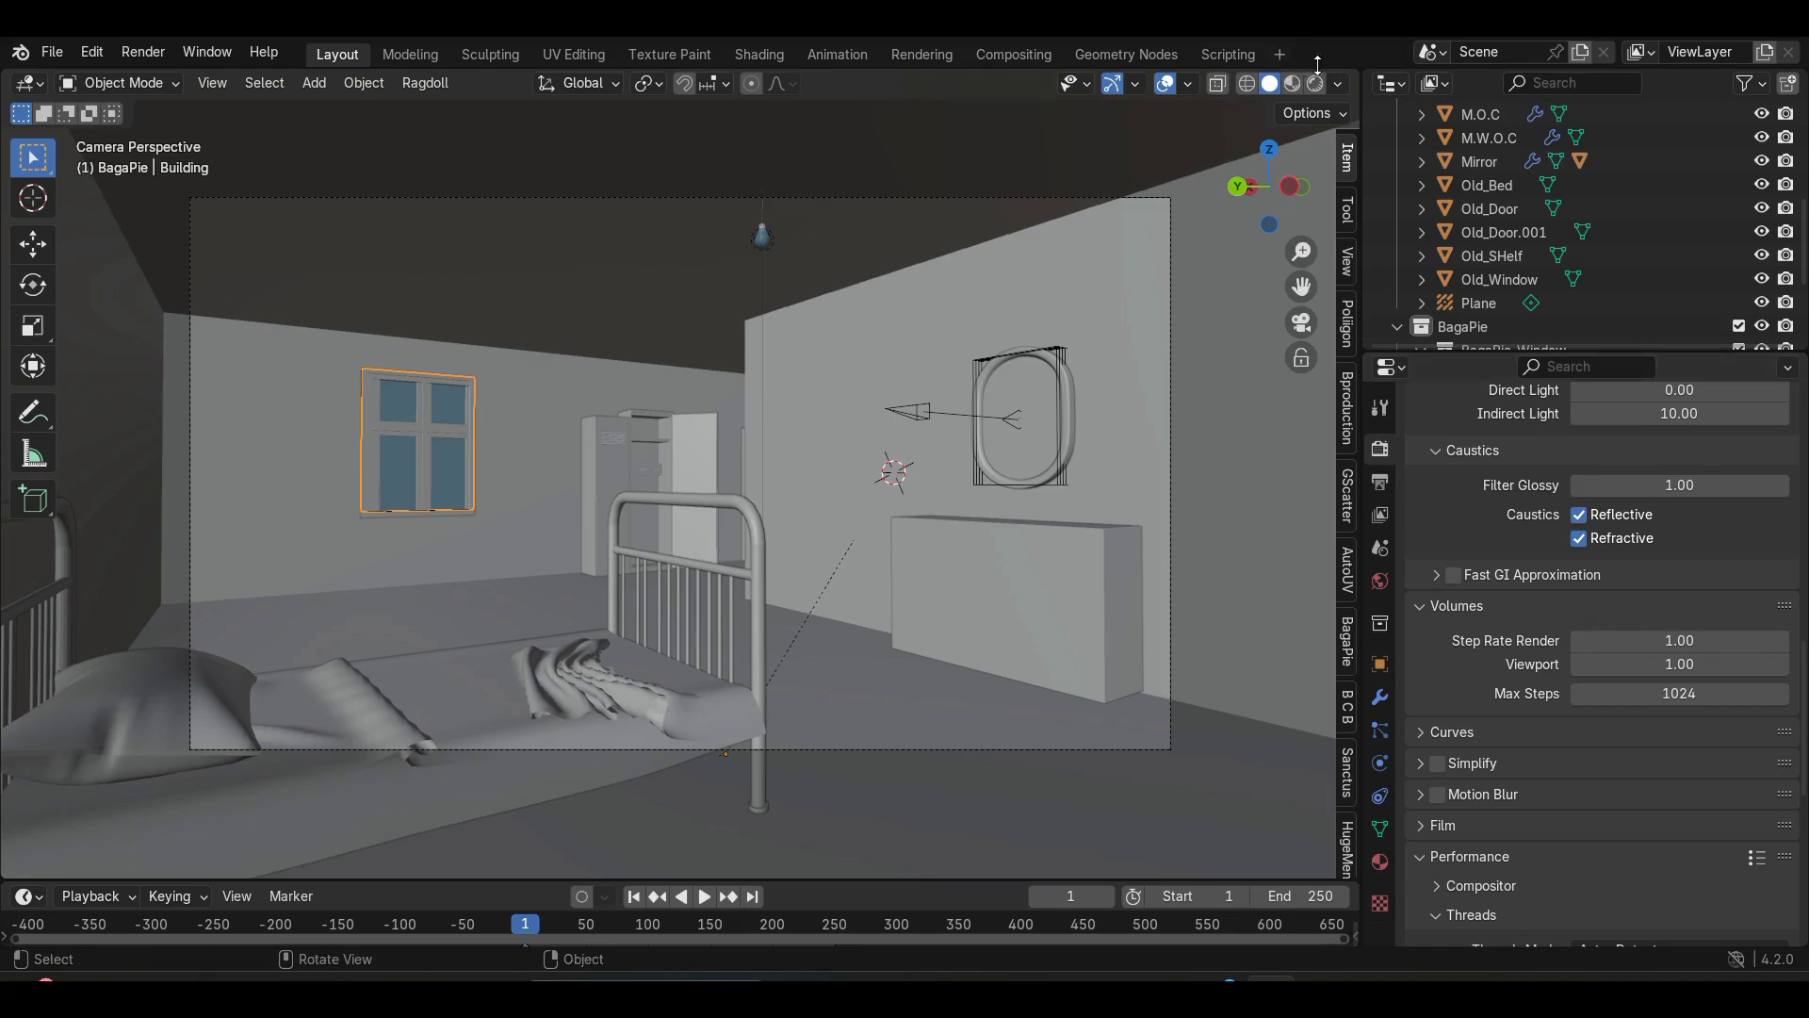
Step: Open the recent file Rock_Stage4.blend without saving the current scene, allowing its Python scripts to execute
{"action": "left_click", "coordinate": [52, 52]}
{"action": "mouse_move", "coordinate": [161, 129]}
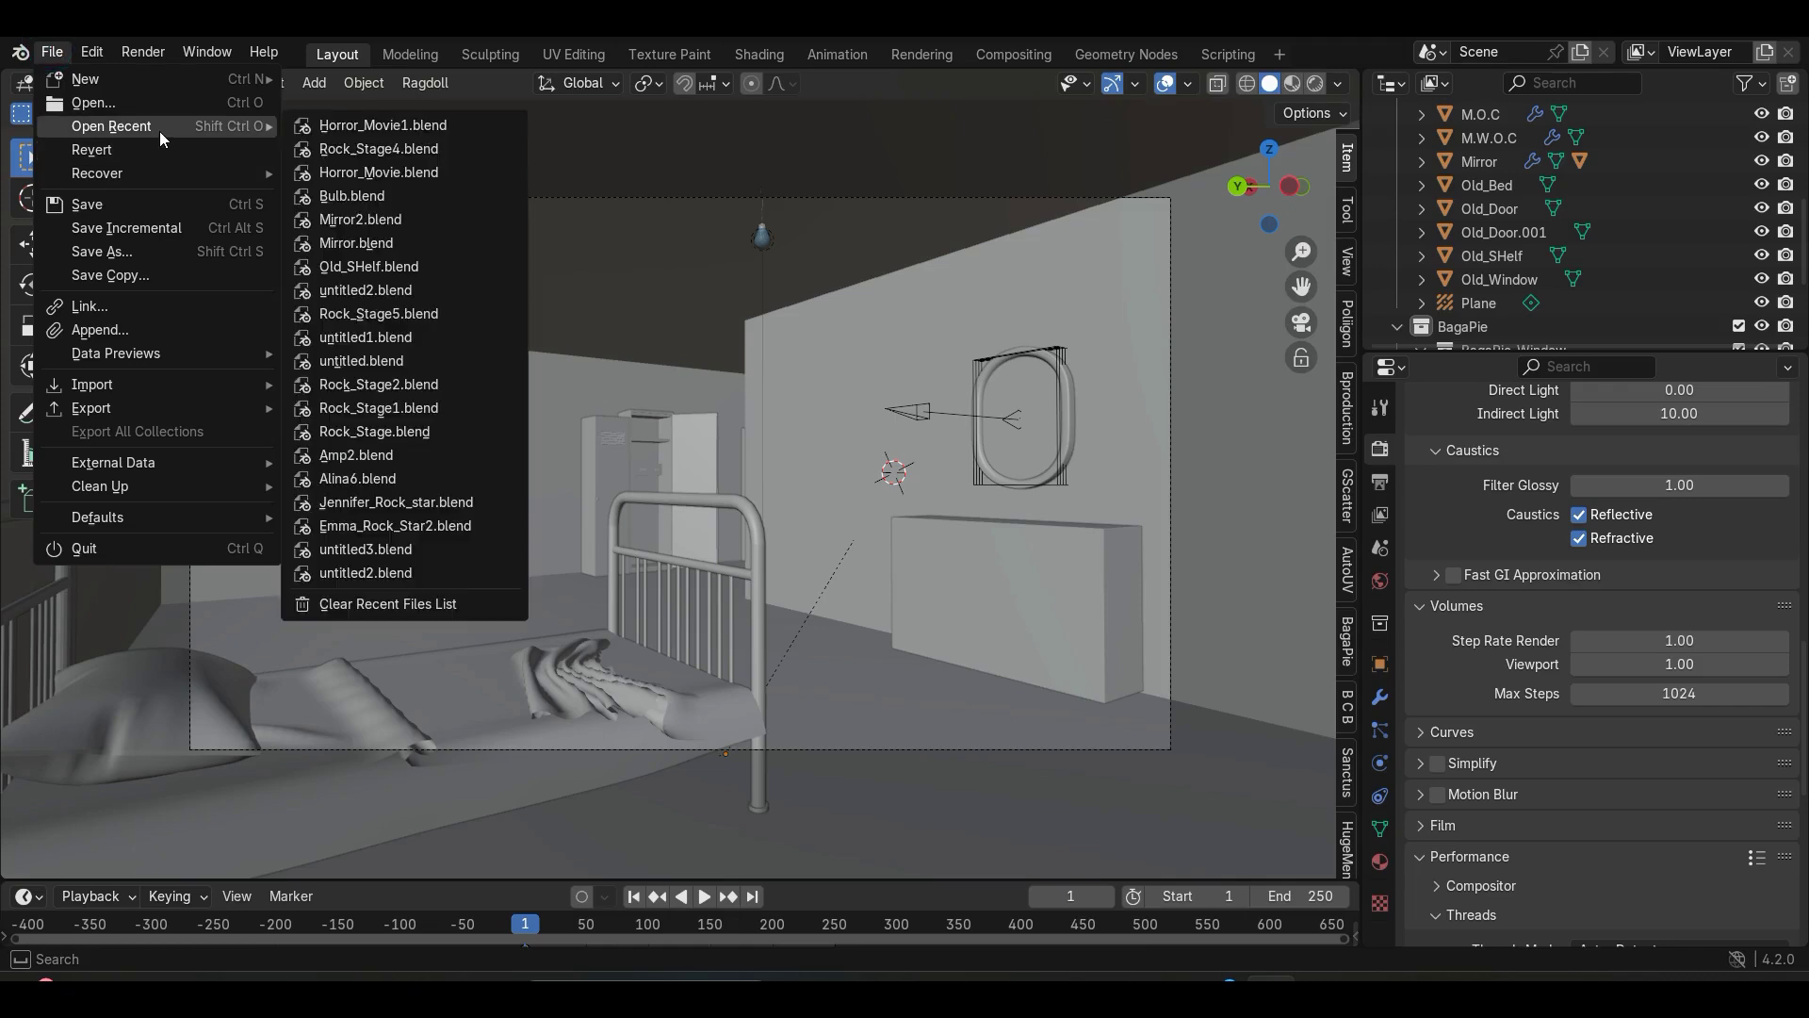
{"action": "left_click", "coordinate": [415, 146]}
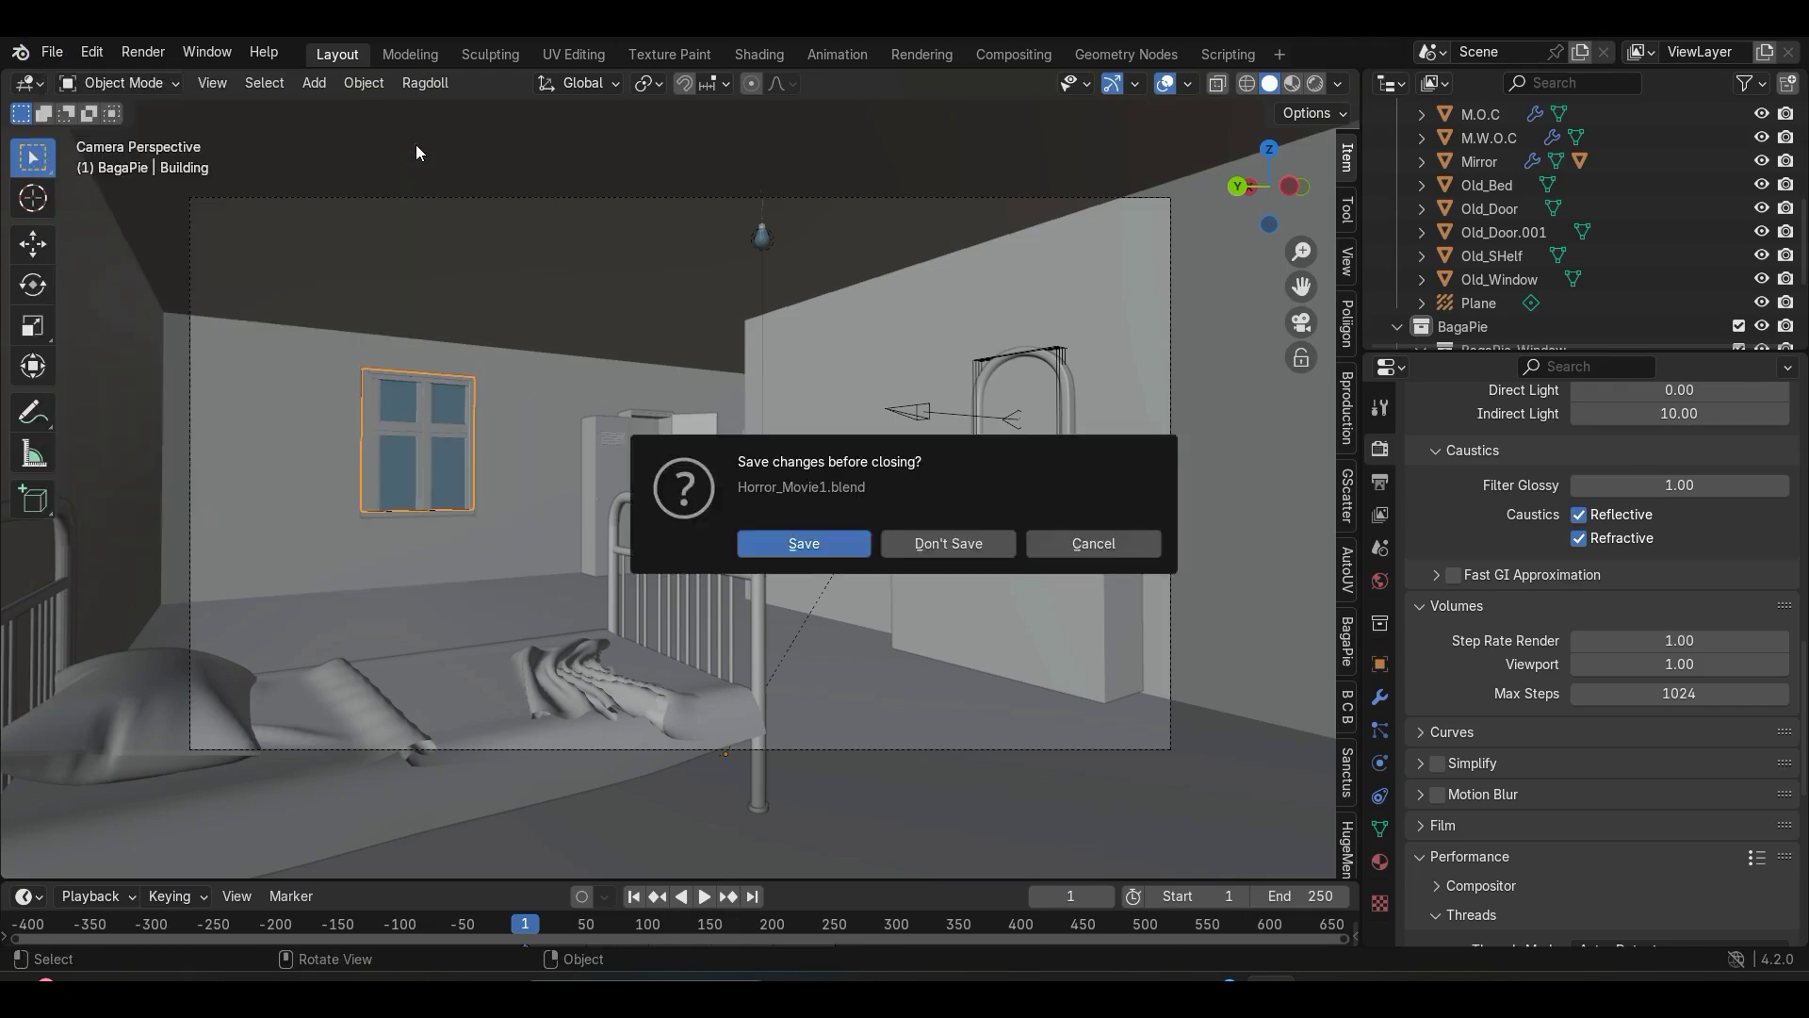
{"action": "left_click", "coordinate": [947, 540]}
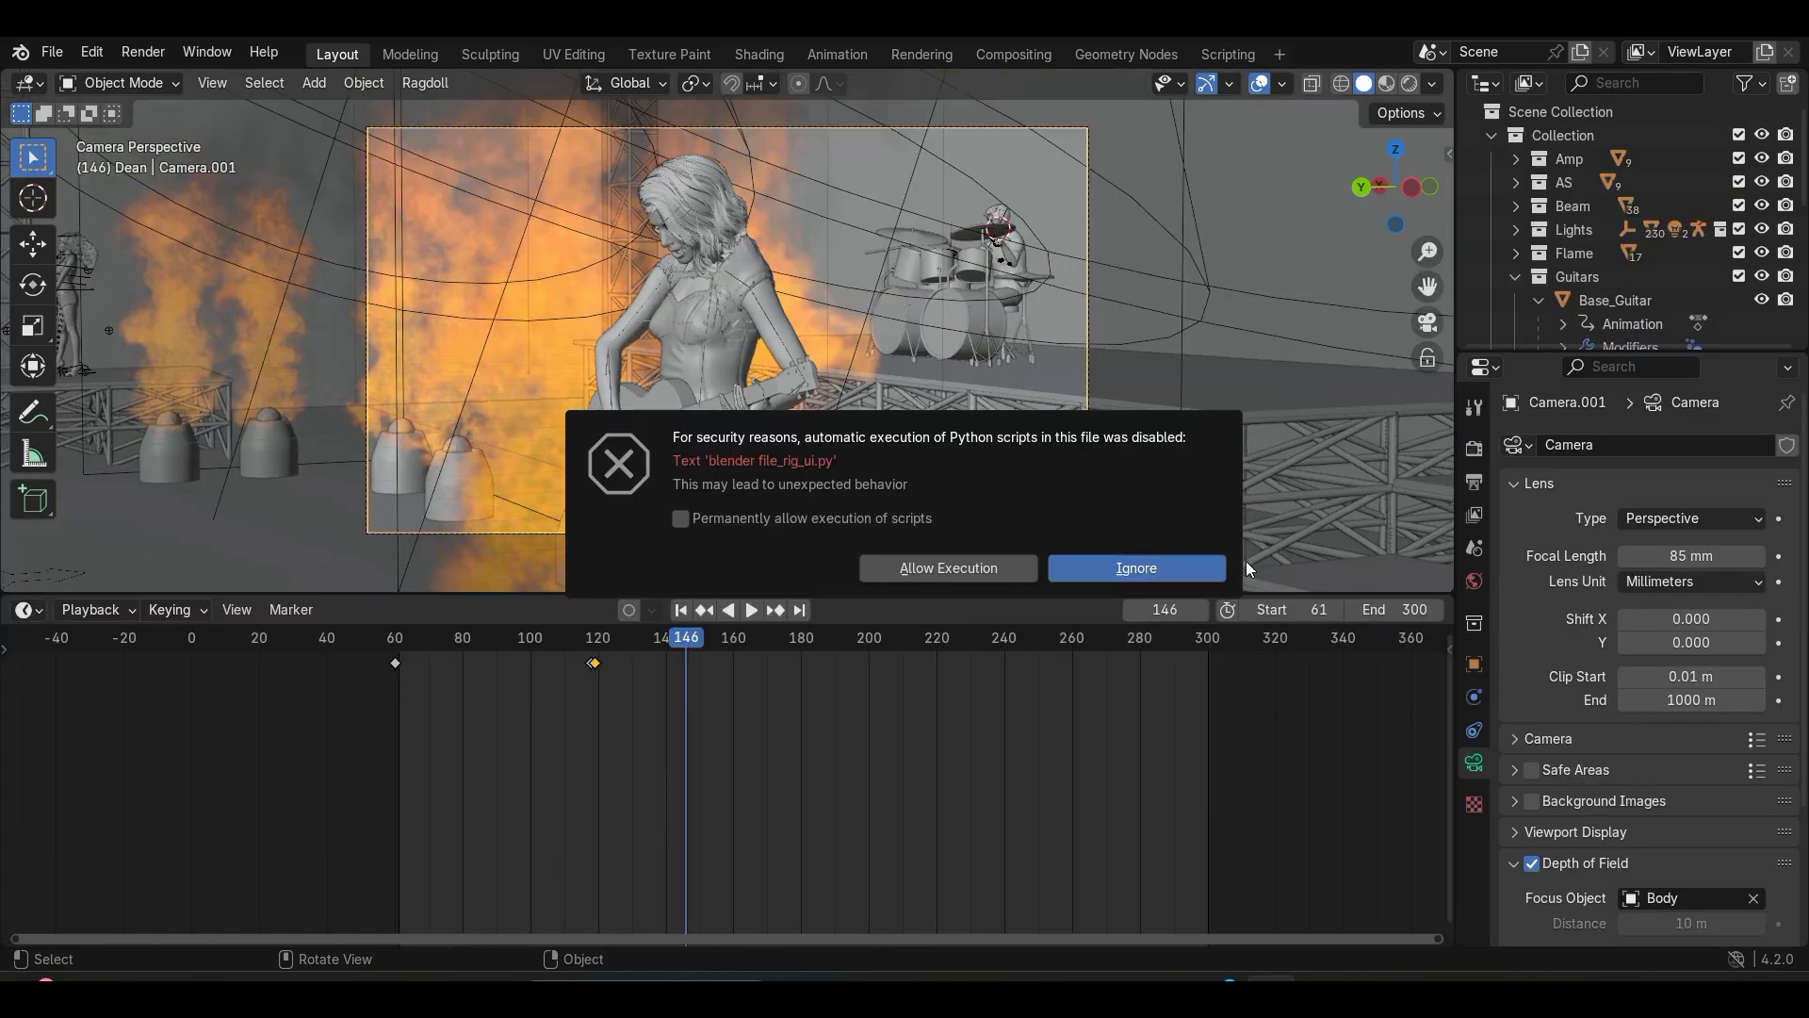
{"action": "left_click", "coordinate": [965, 566]}
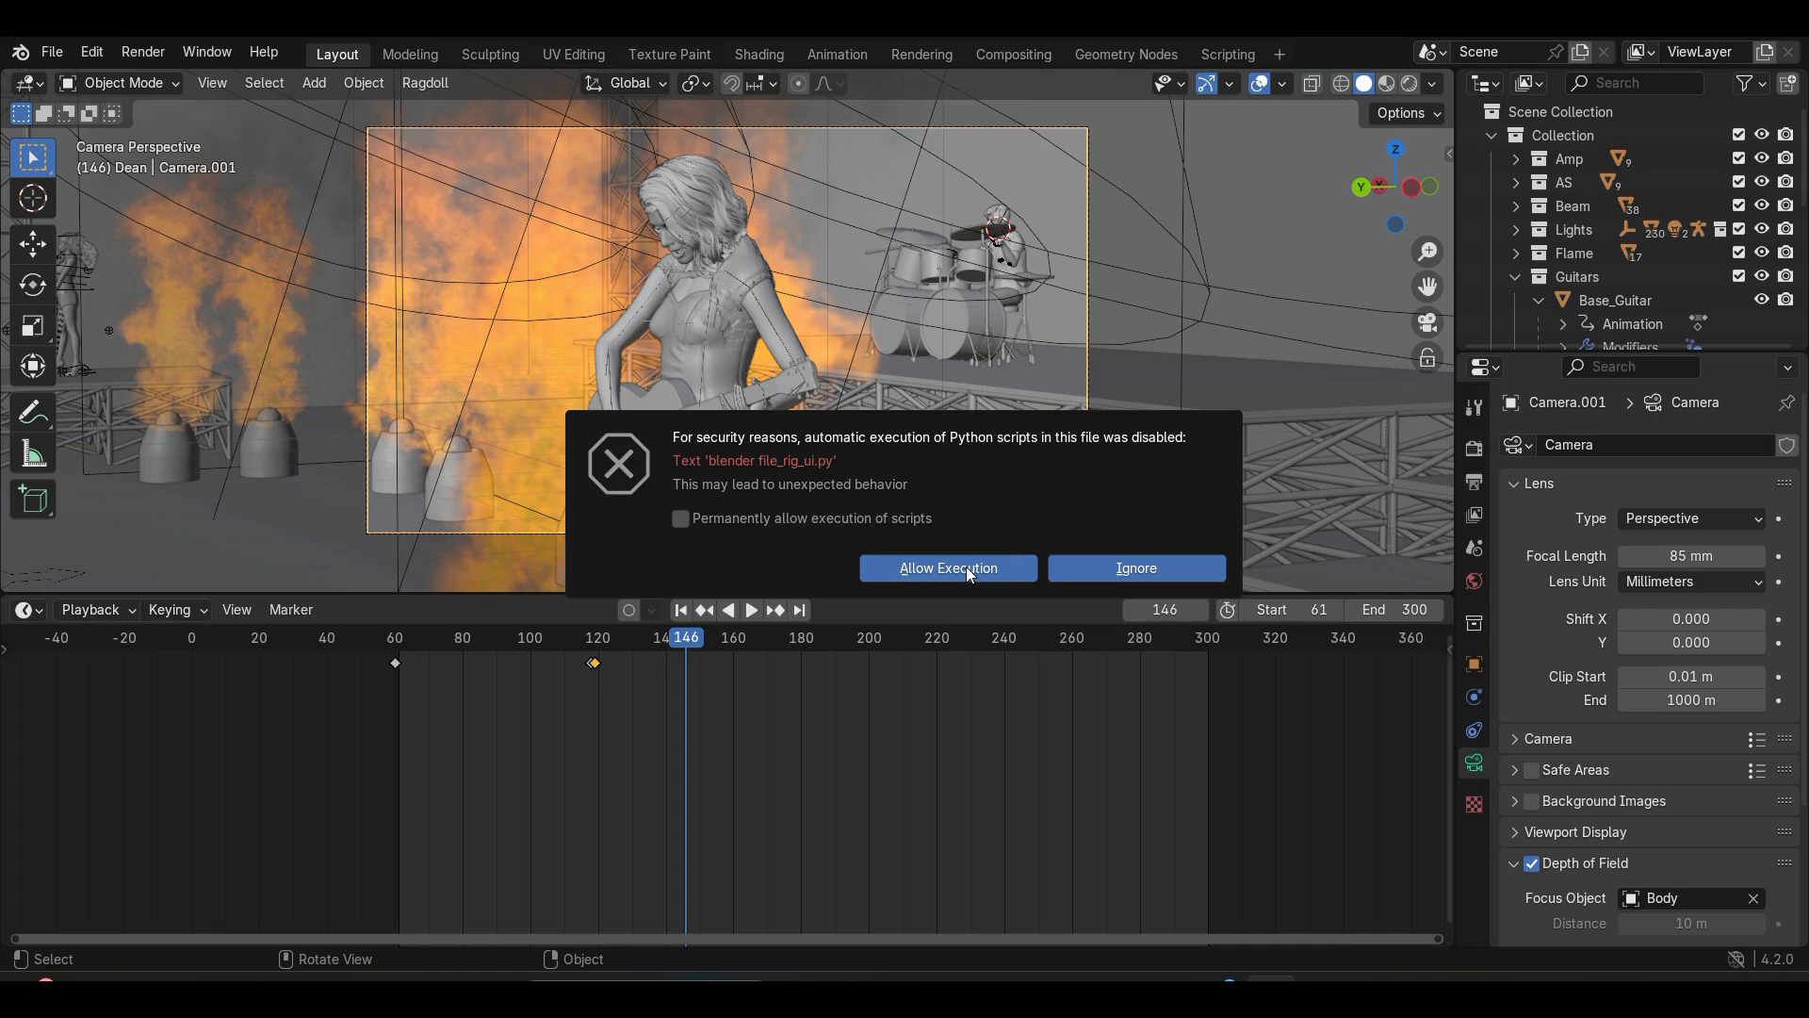
{"action": "left_click", "coordinate": [967, 569]}
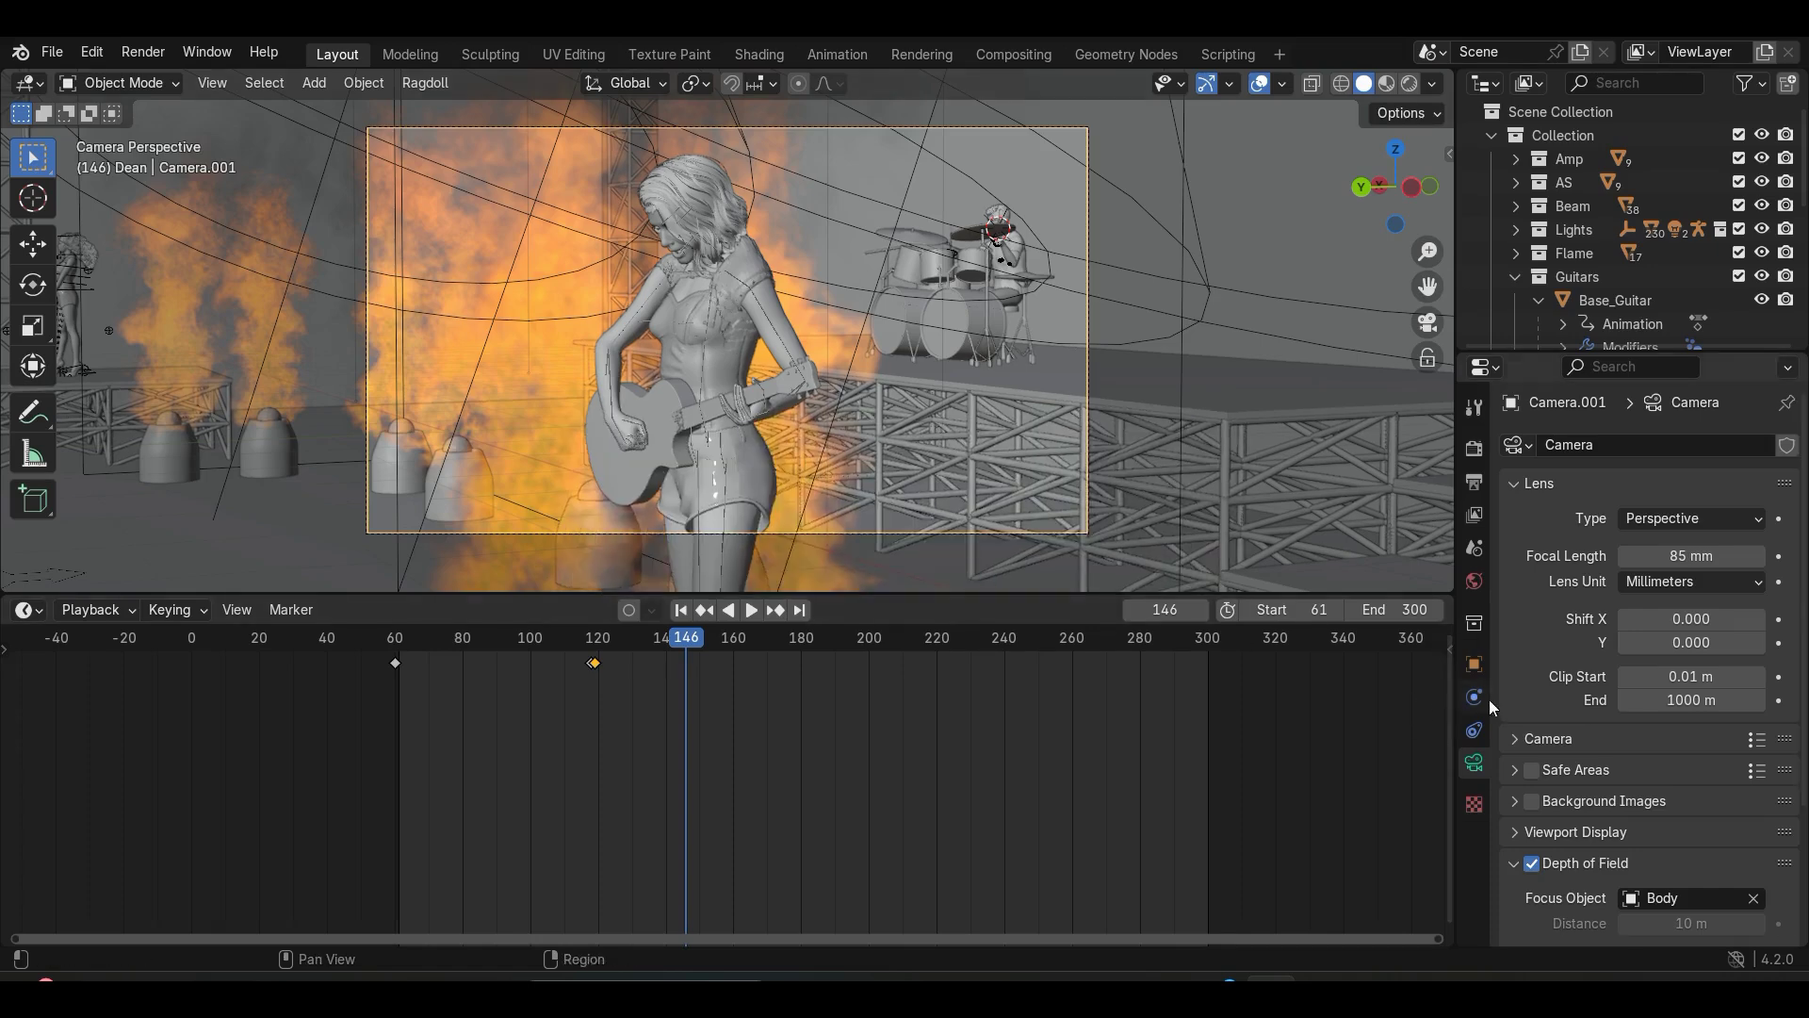
Step: Examine the Light Paths and Volumes render settings of the rock stage scene
{"action": "scroll", "coordinate": [785, 447], "scroll_direction": "down", "scroll_amount": 2}
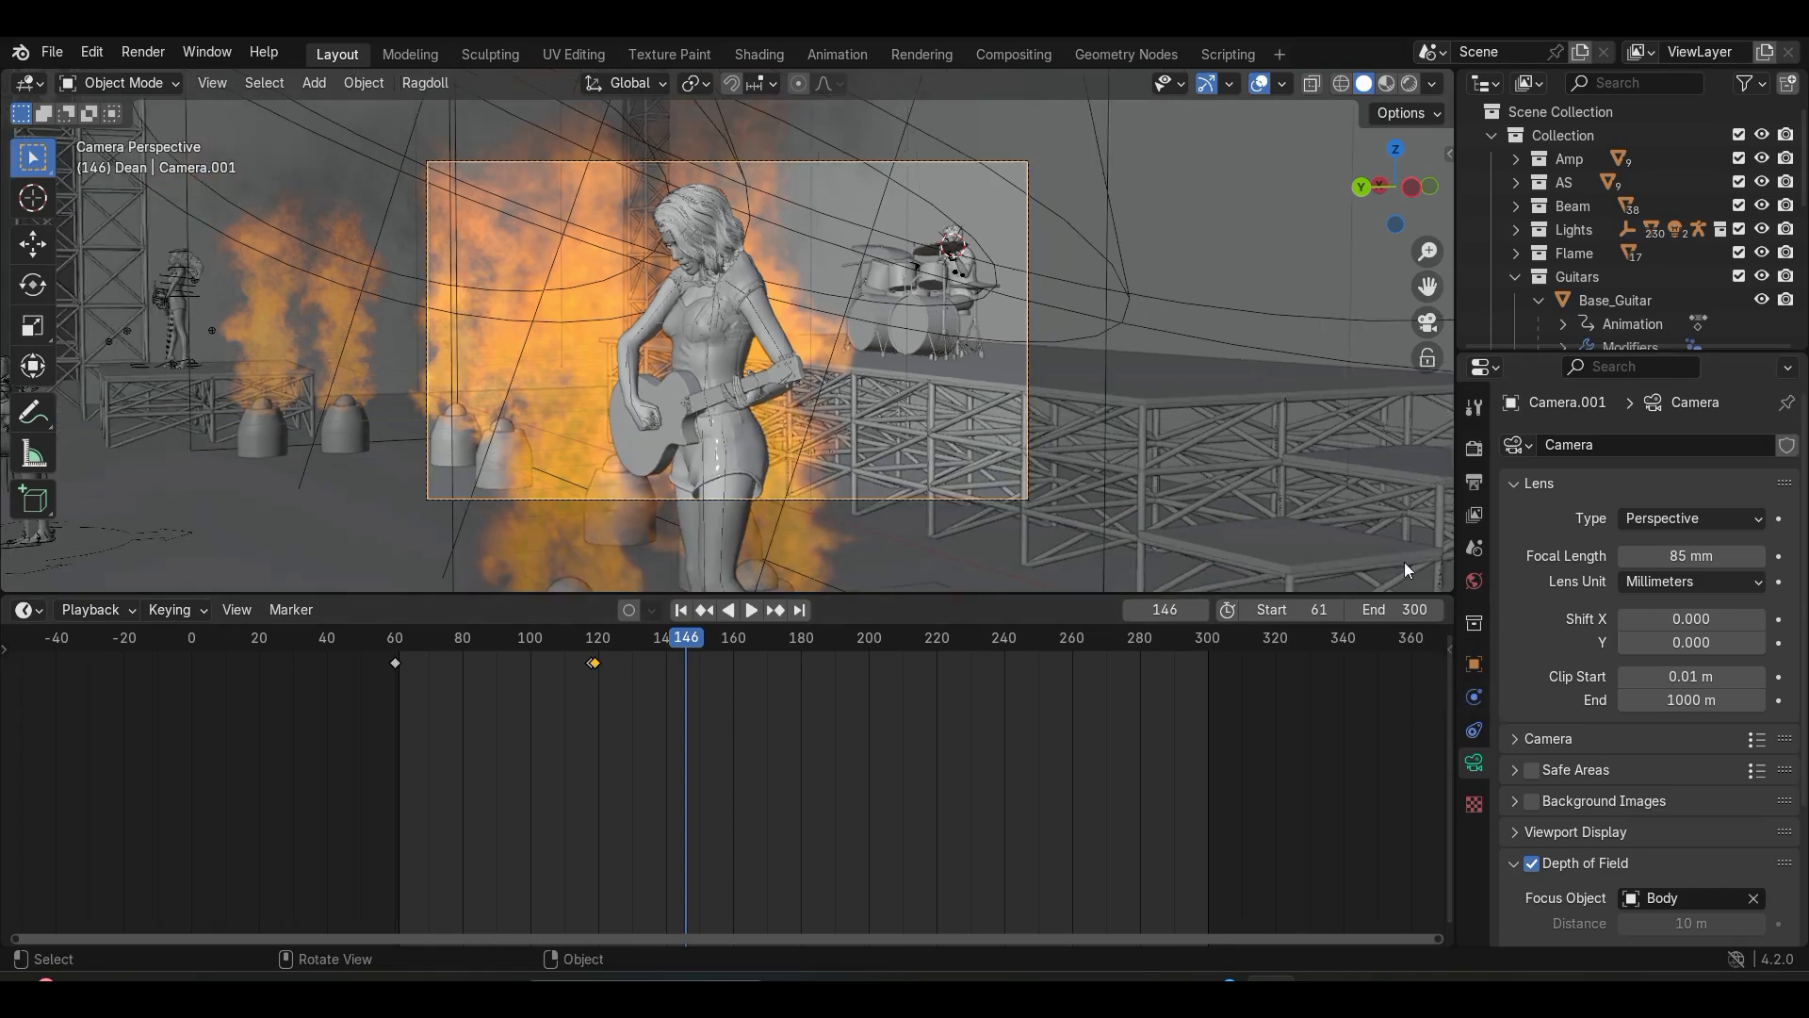
{"action": "left_click", "coordinate": [1475, 447]}
{"action": "scroll", "coordinate": [1713, 751], "scroll_direction": "down", "scroll_amount": 6}
{"action": "scroll", "coordinate": [1713, 751], "scroll_direction": "down", "scroll_amount": 8}
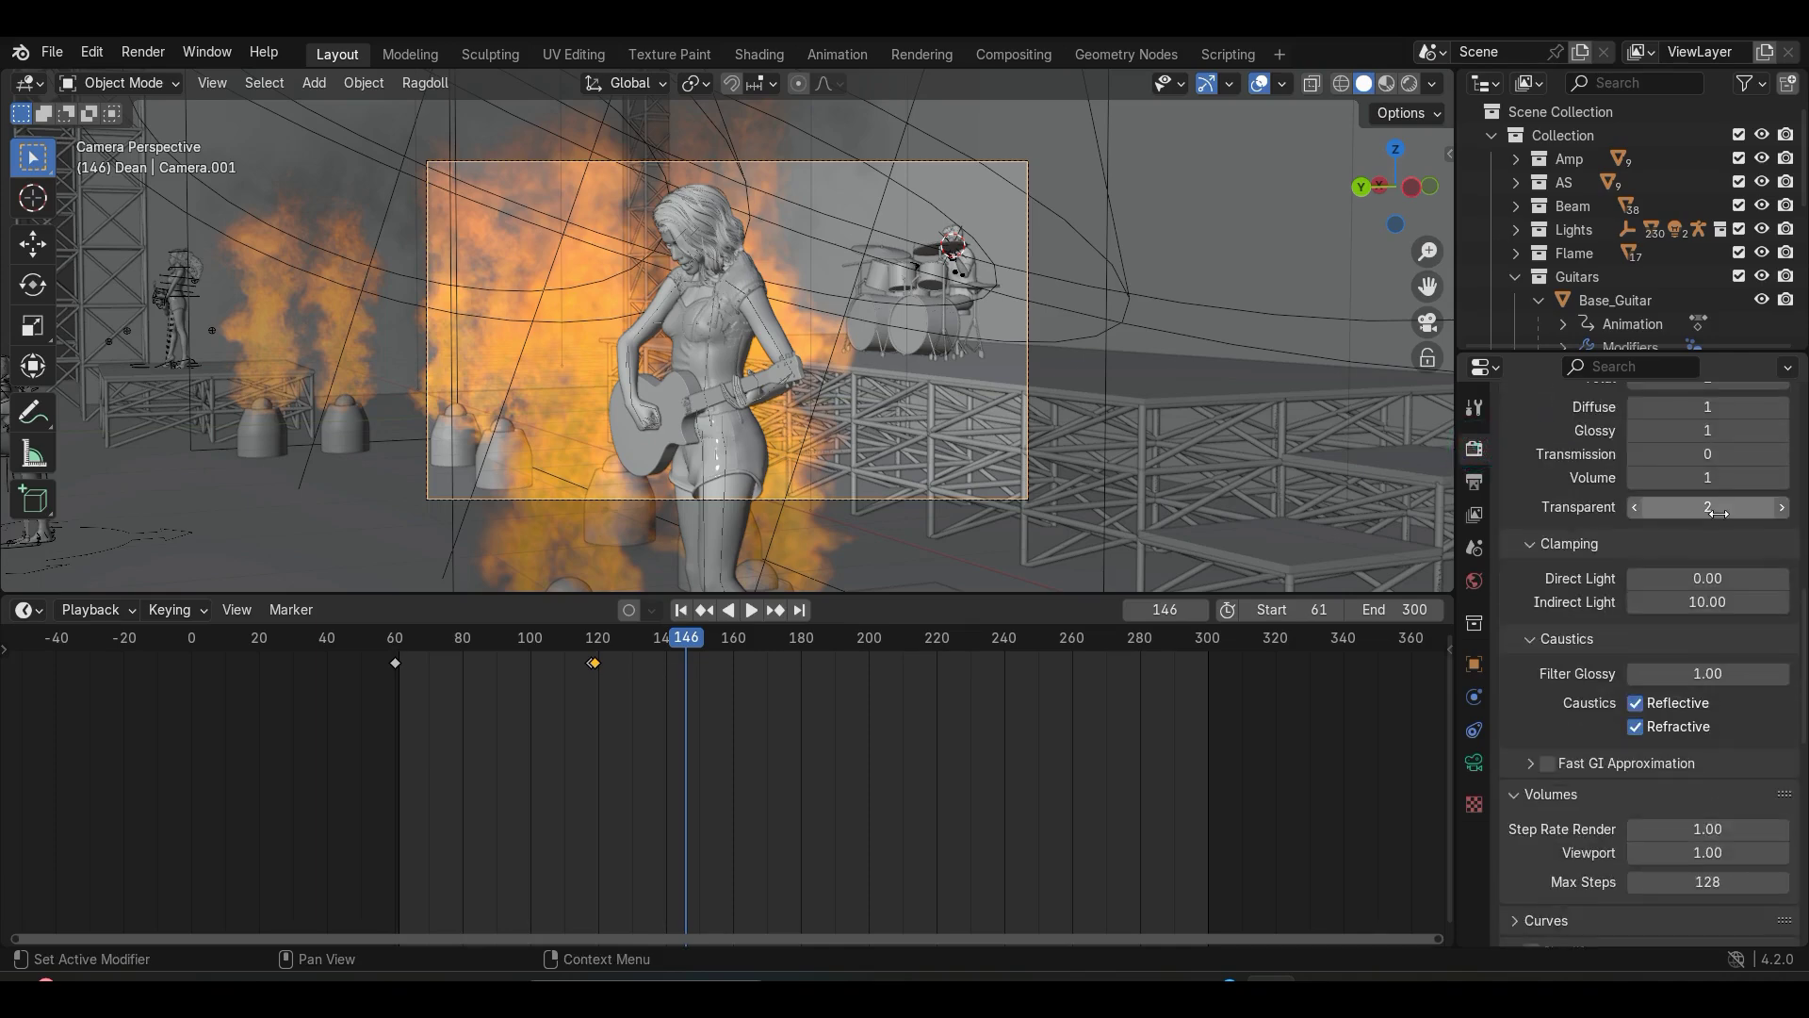
{"action": "scroll", "coordinate": [1748, 574], "scroll_direction": "up", "scroll_amount": 4}
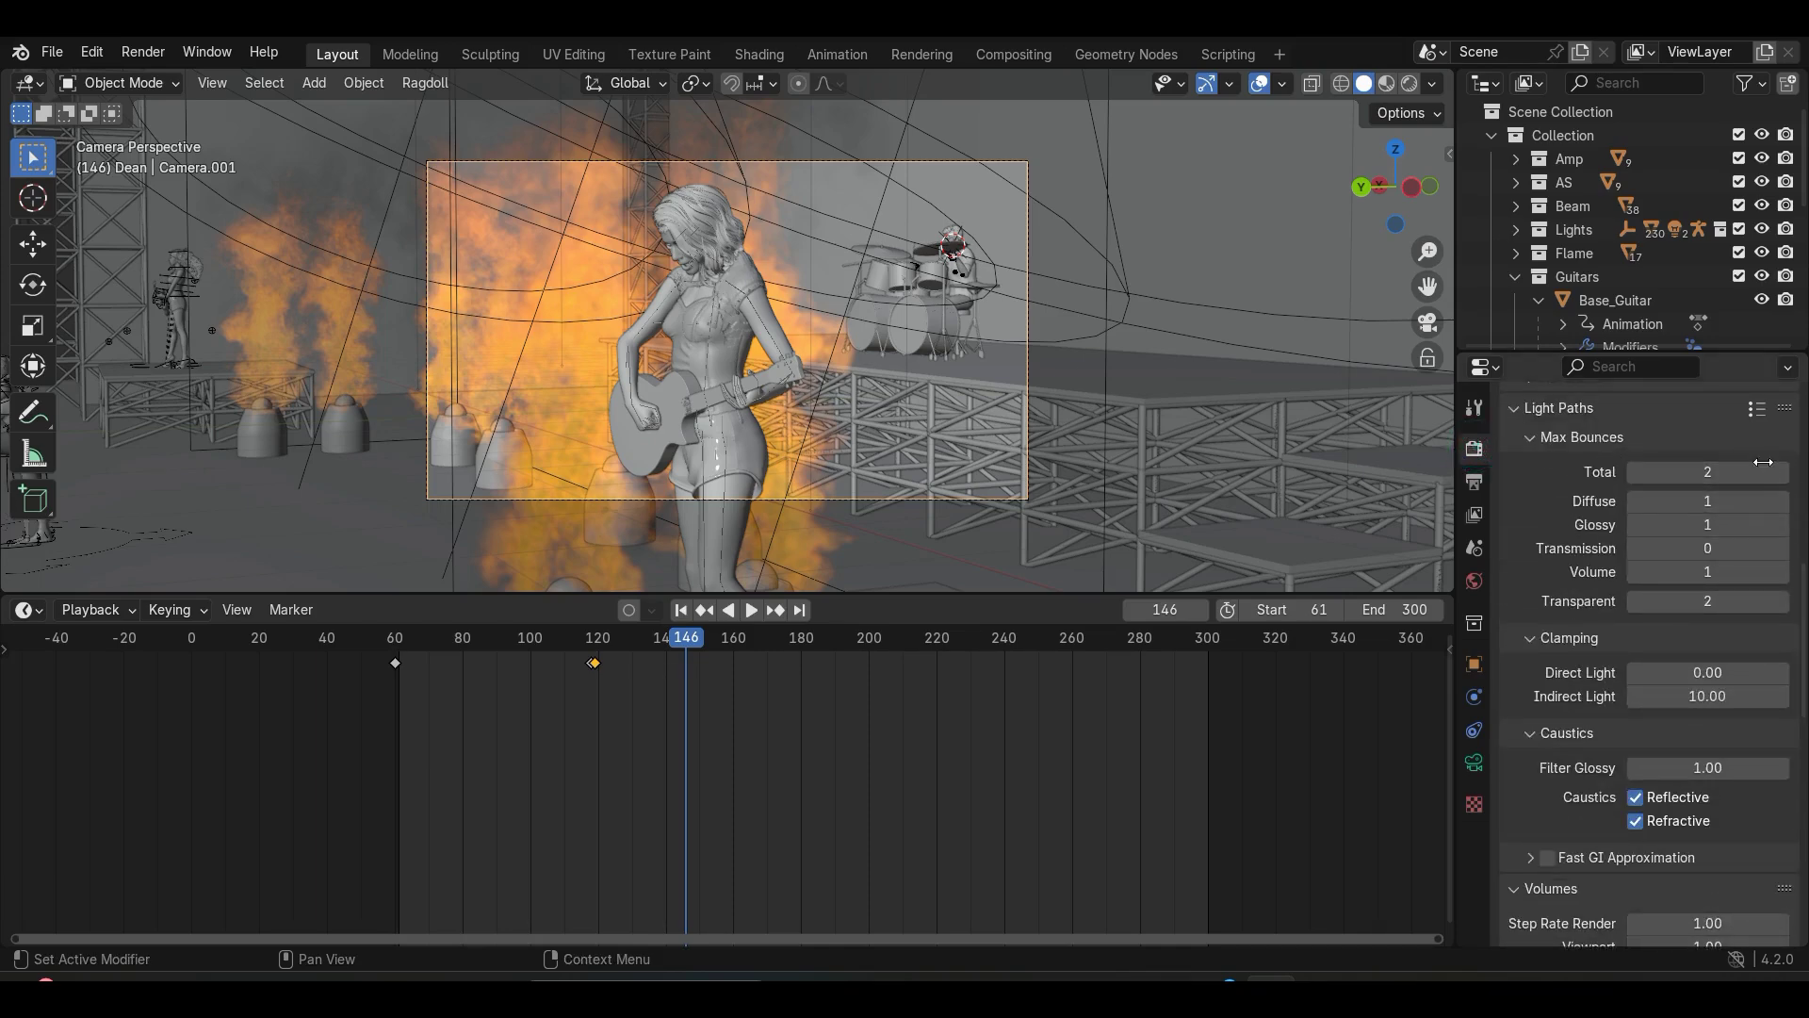
{"action": "scroll", "coordinate": [1676, 515], "scroll_direction": "down", "scroll_amount": 12}
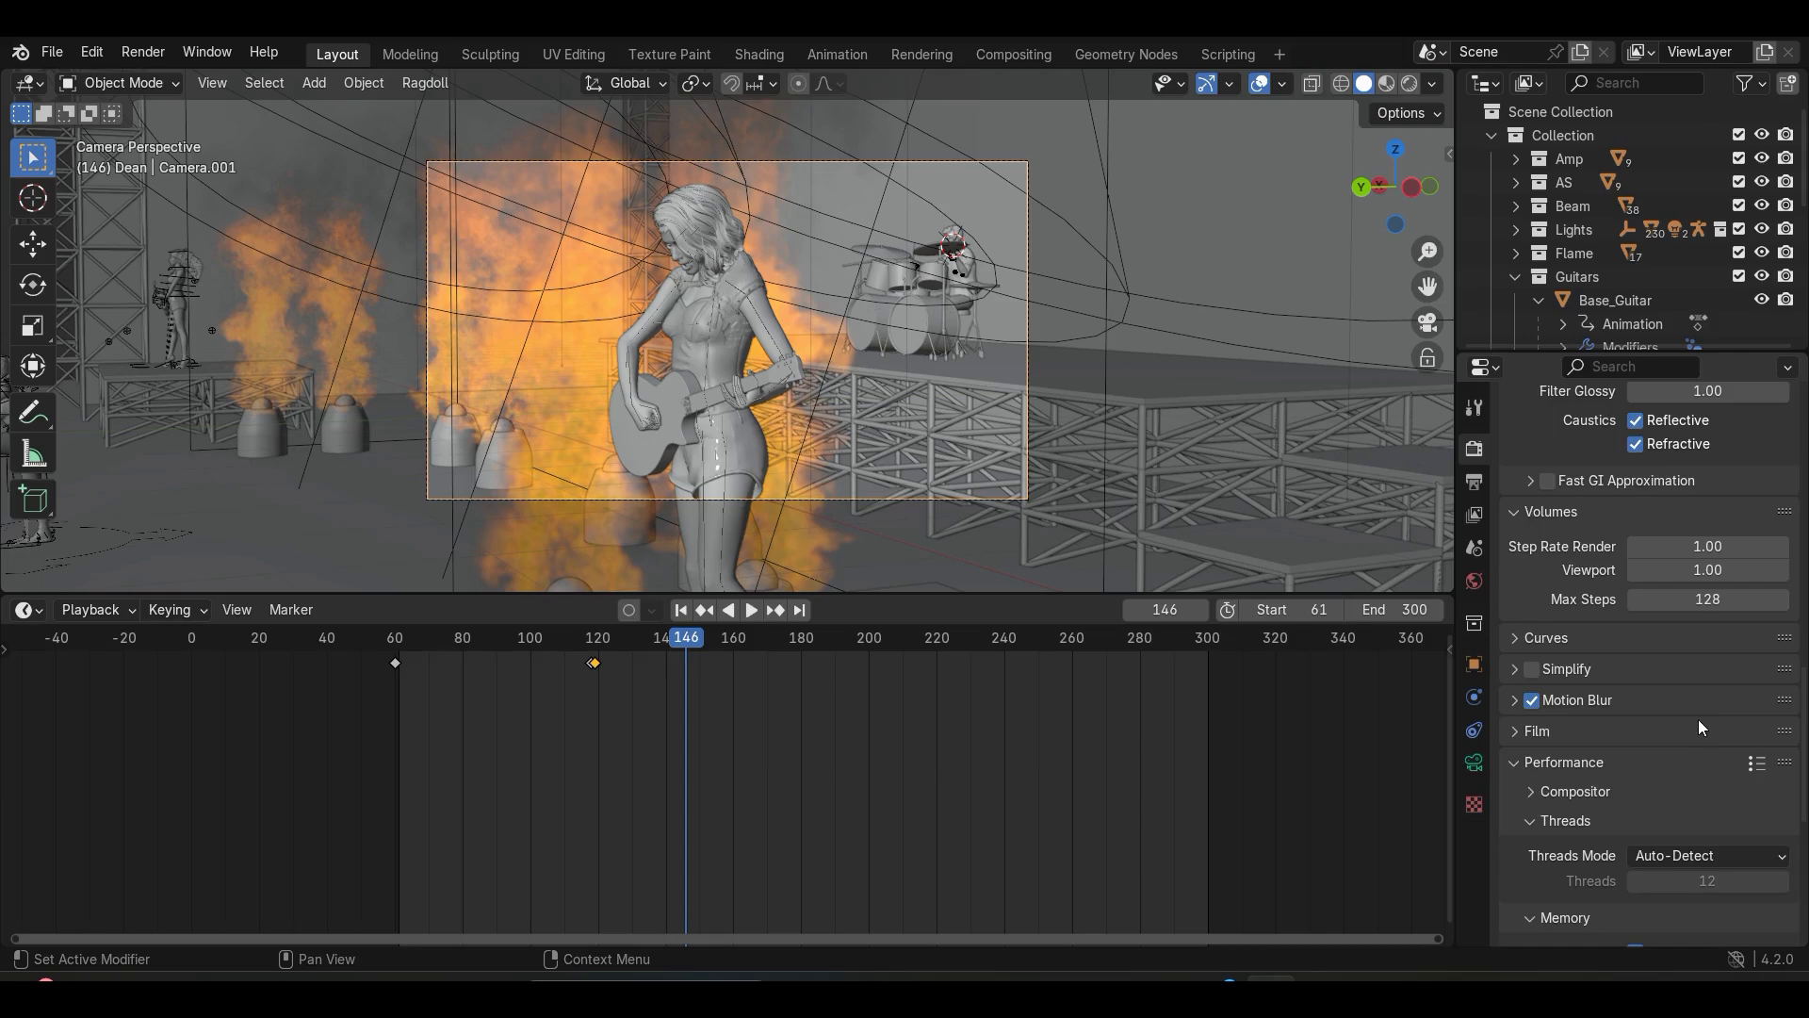
Step: Check the Performance settings and set the Volumes Max Steps to 1024
{"action": "scroll", "coordinate": [1711, 801], "scroll_direction": "down", "scroll_amount": 4}
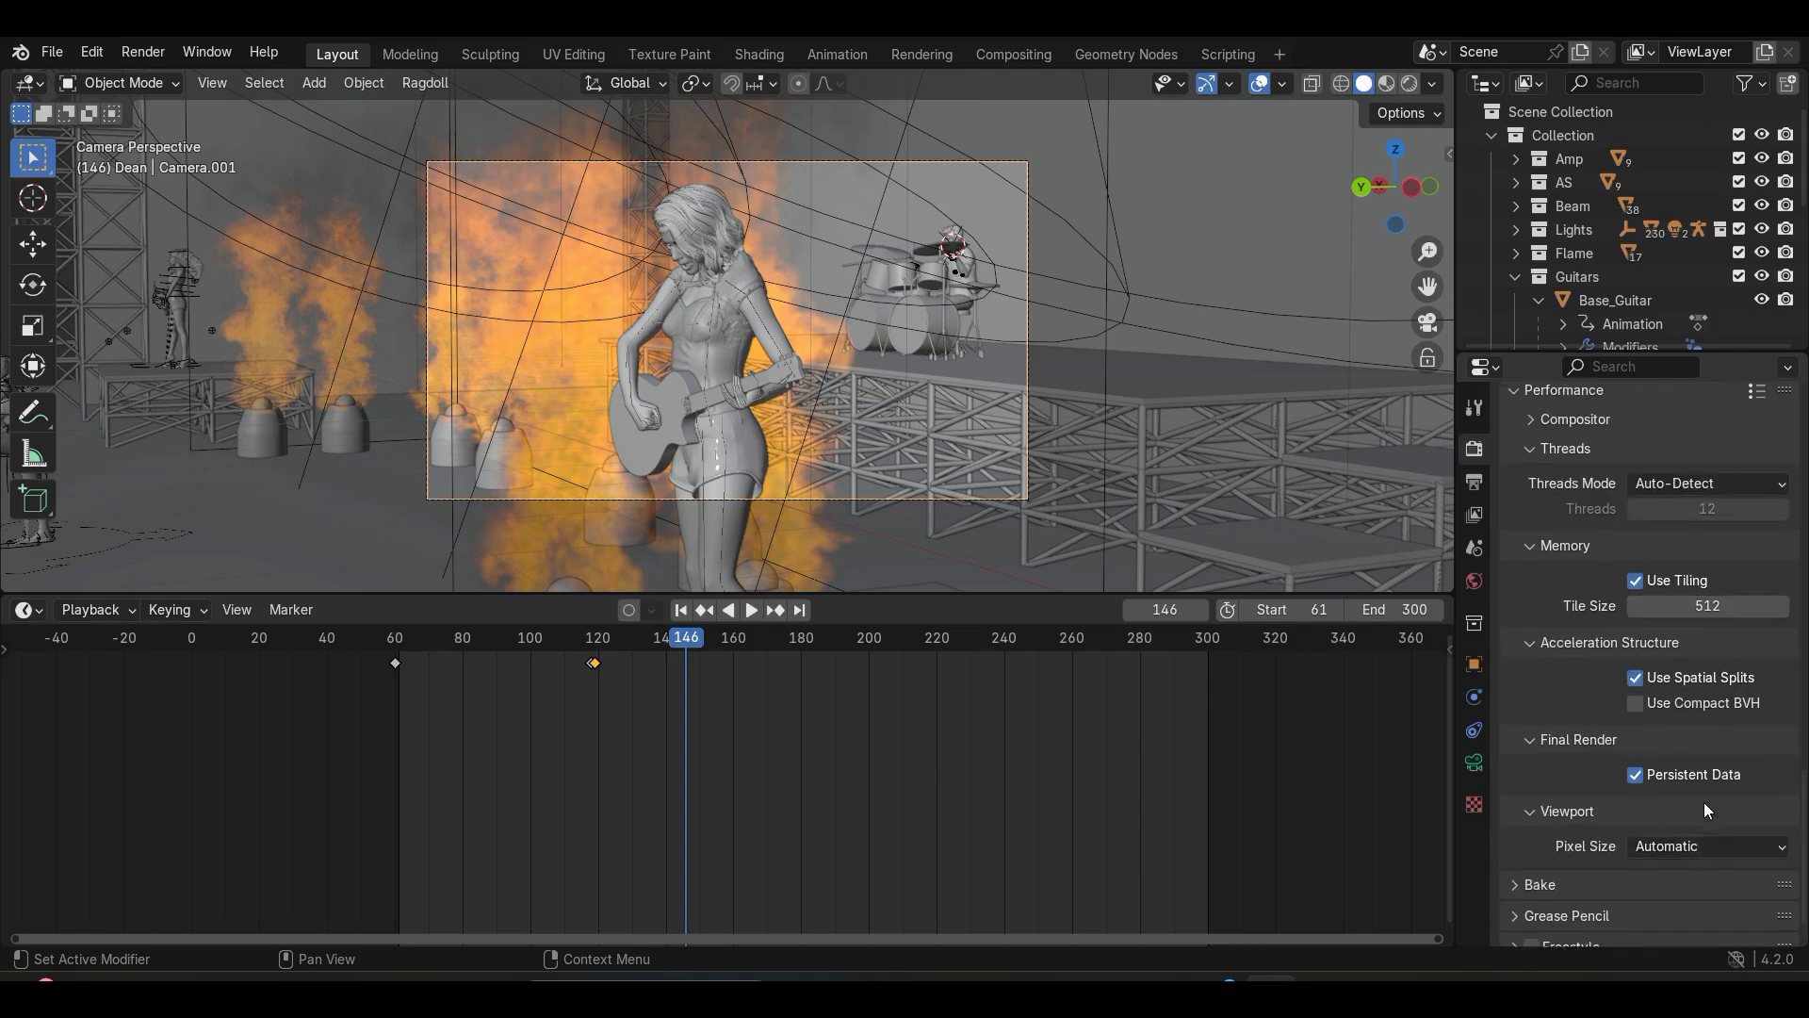
{"action": "scroll", "coordinate": [1692, 791], "scroll_direction": "up", "scroll_amount": 4}
{"action": "scroll", "coordinate": [1685, 790], "scroll_direction": "down", "scroll_amount": 2}
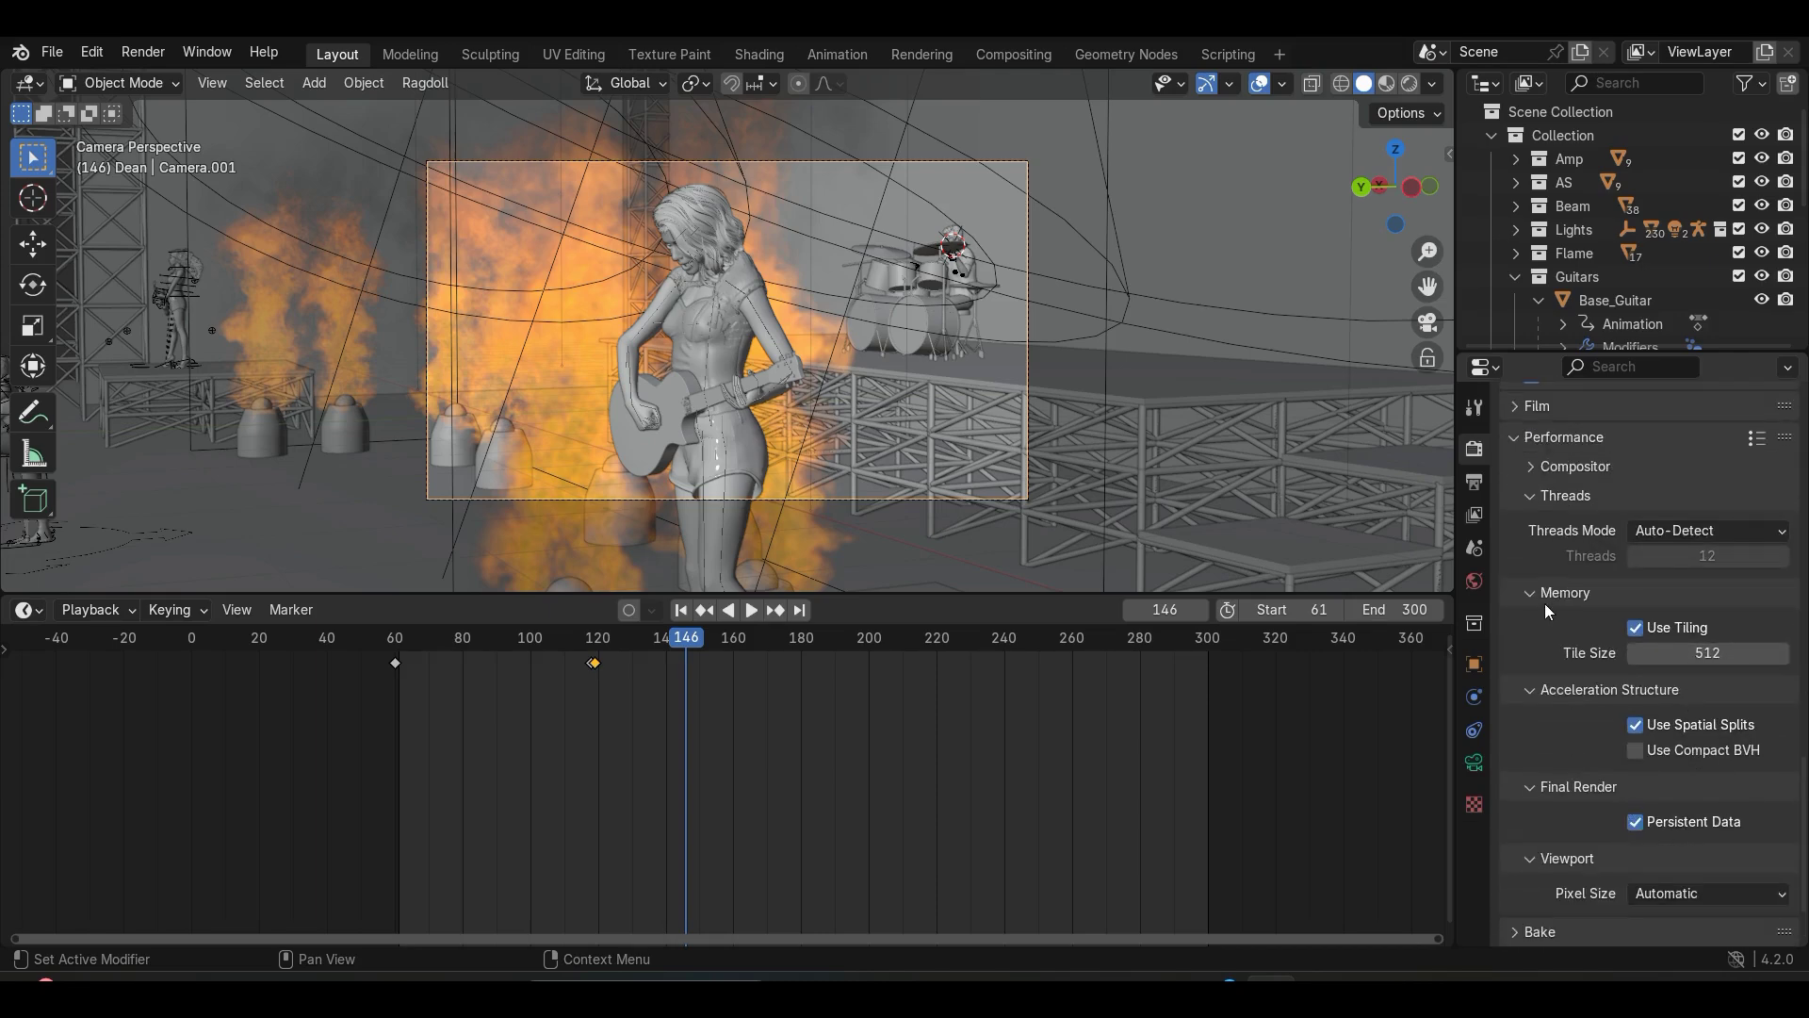
{"action": "scroll", "coordinate": [1574, 716], "scroll_direction": "up", "scroll_amount": 5}
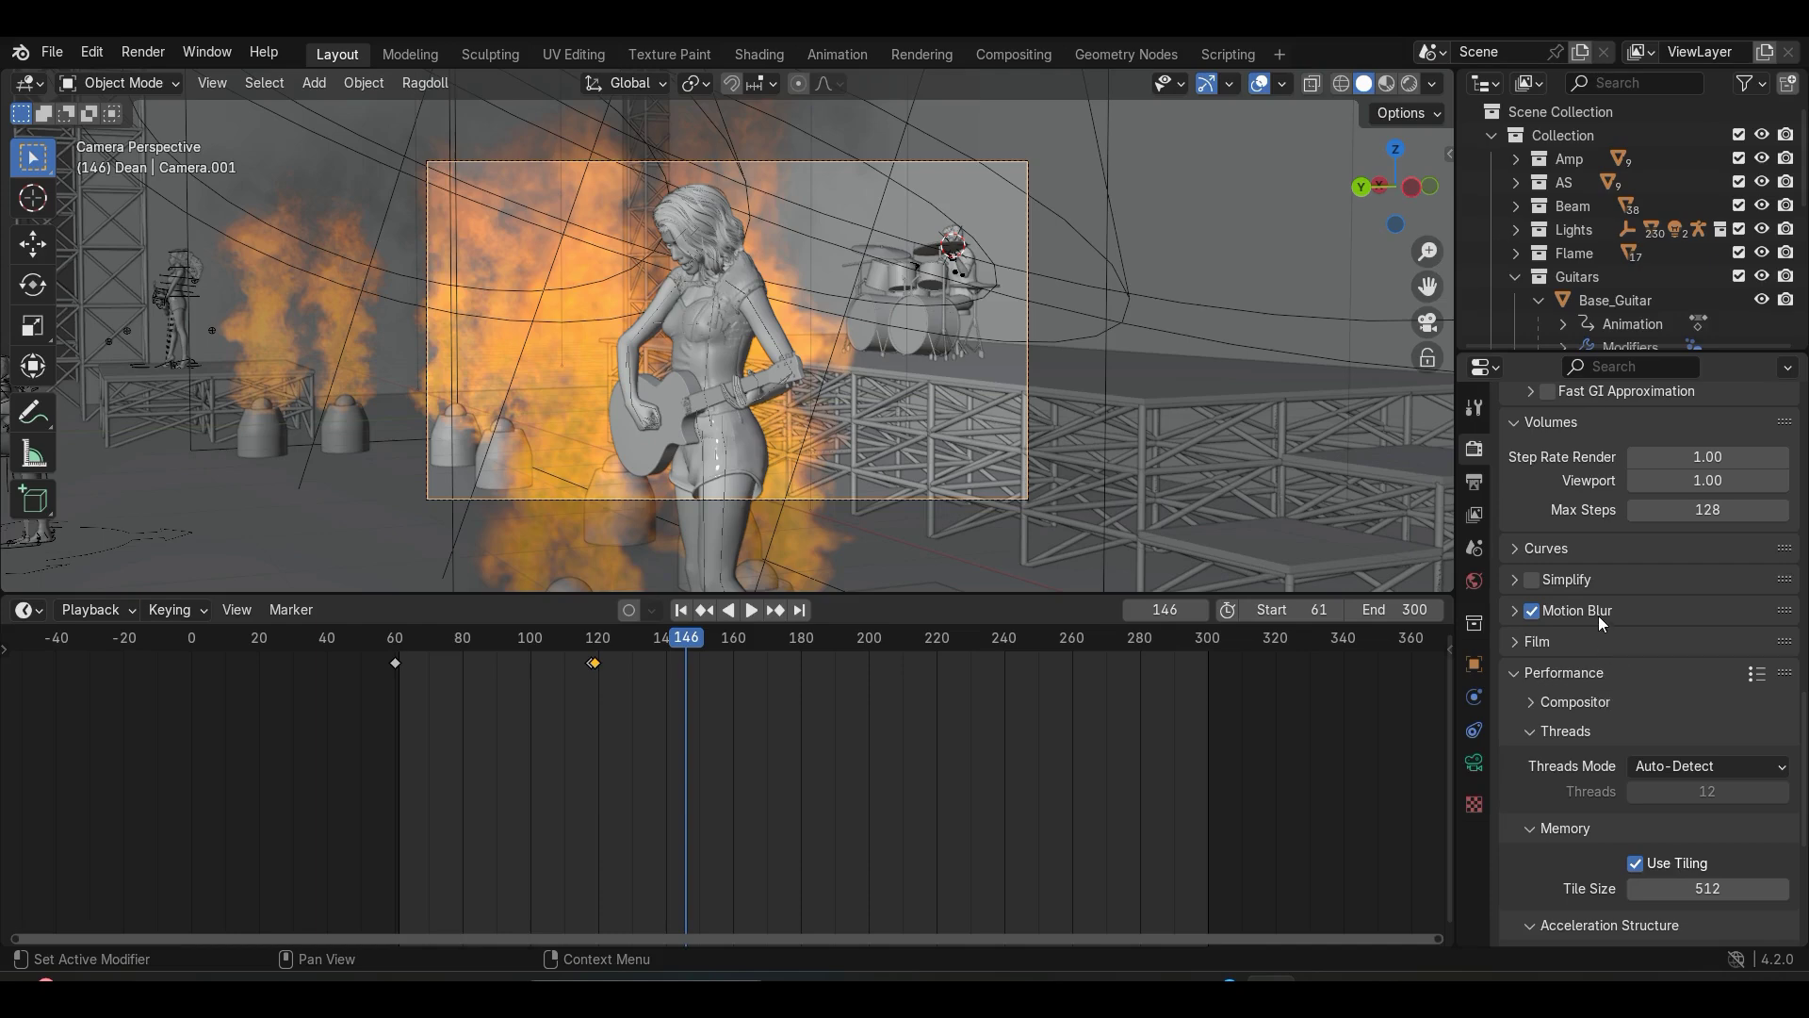
{"action": "scroll", "coordinate": [1602, 603], "scroll_direction": "up", "scroll_amount": 1}
{"action": "left_click", "coordinate": [1712, 558]}
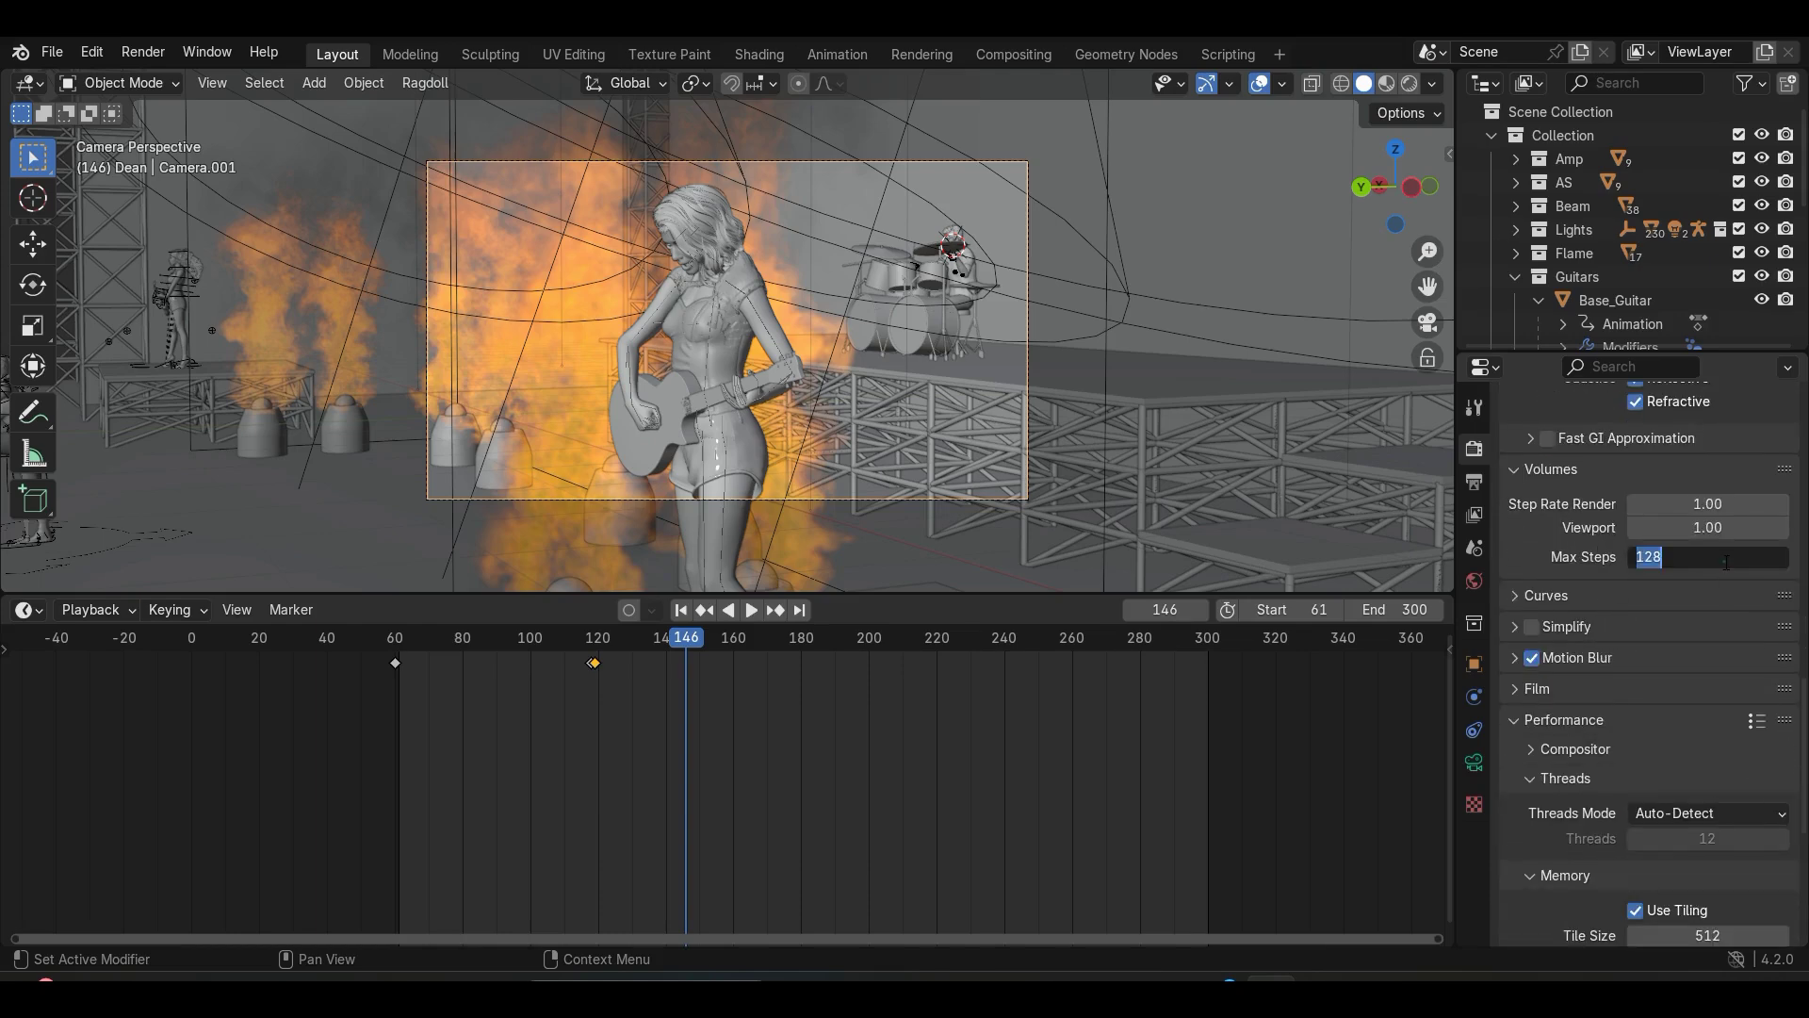
{"action": "type", "text": "1024"}
{"action": "key", "text": "Return"}
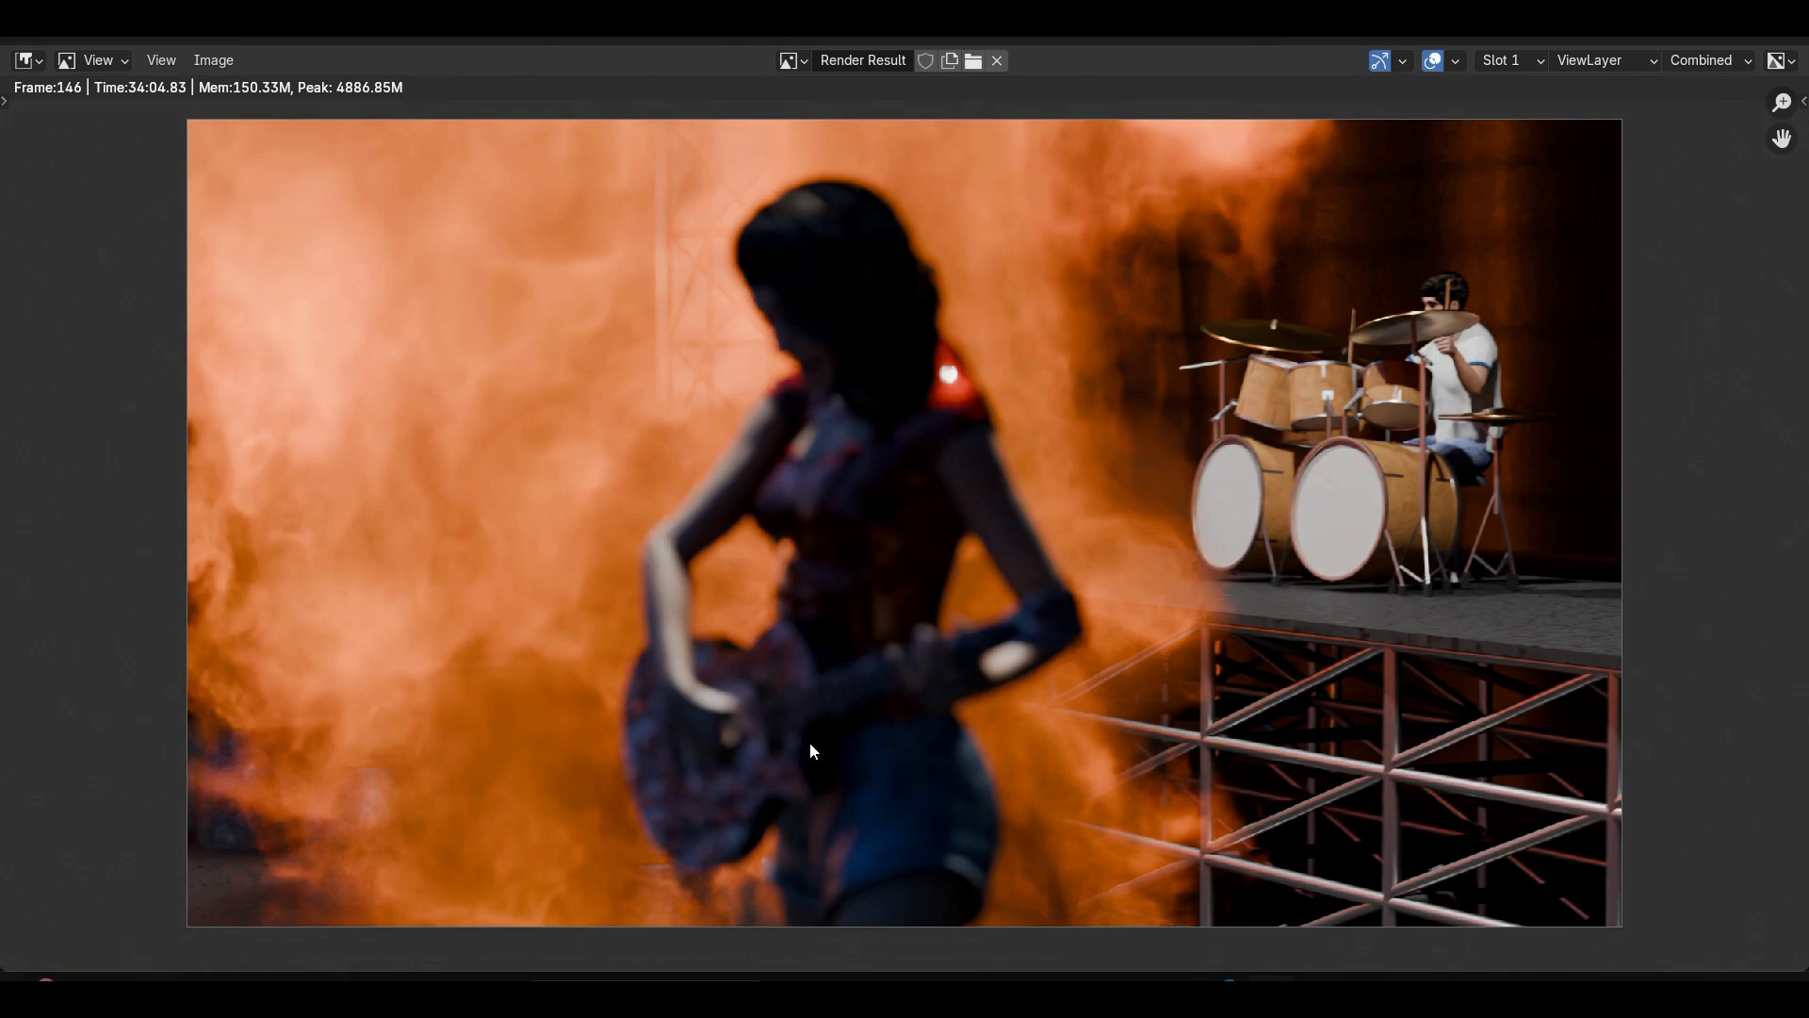
Step: Return from the render result to the scene window and set the Volumes Max Steps to 8
{"action": "left_click", "coordinate": [396, 779]}
{"action": "mouse_move", "coordinate": [1268, 963]}
{"action": "left_click", "coordinate": [1140, 827]}
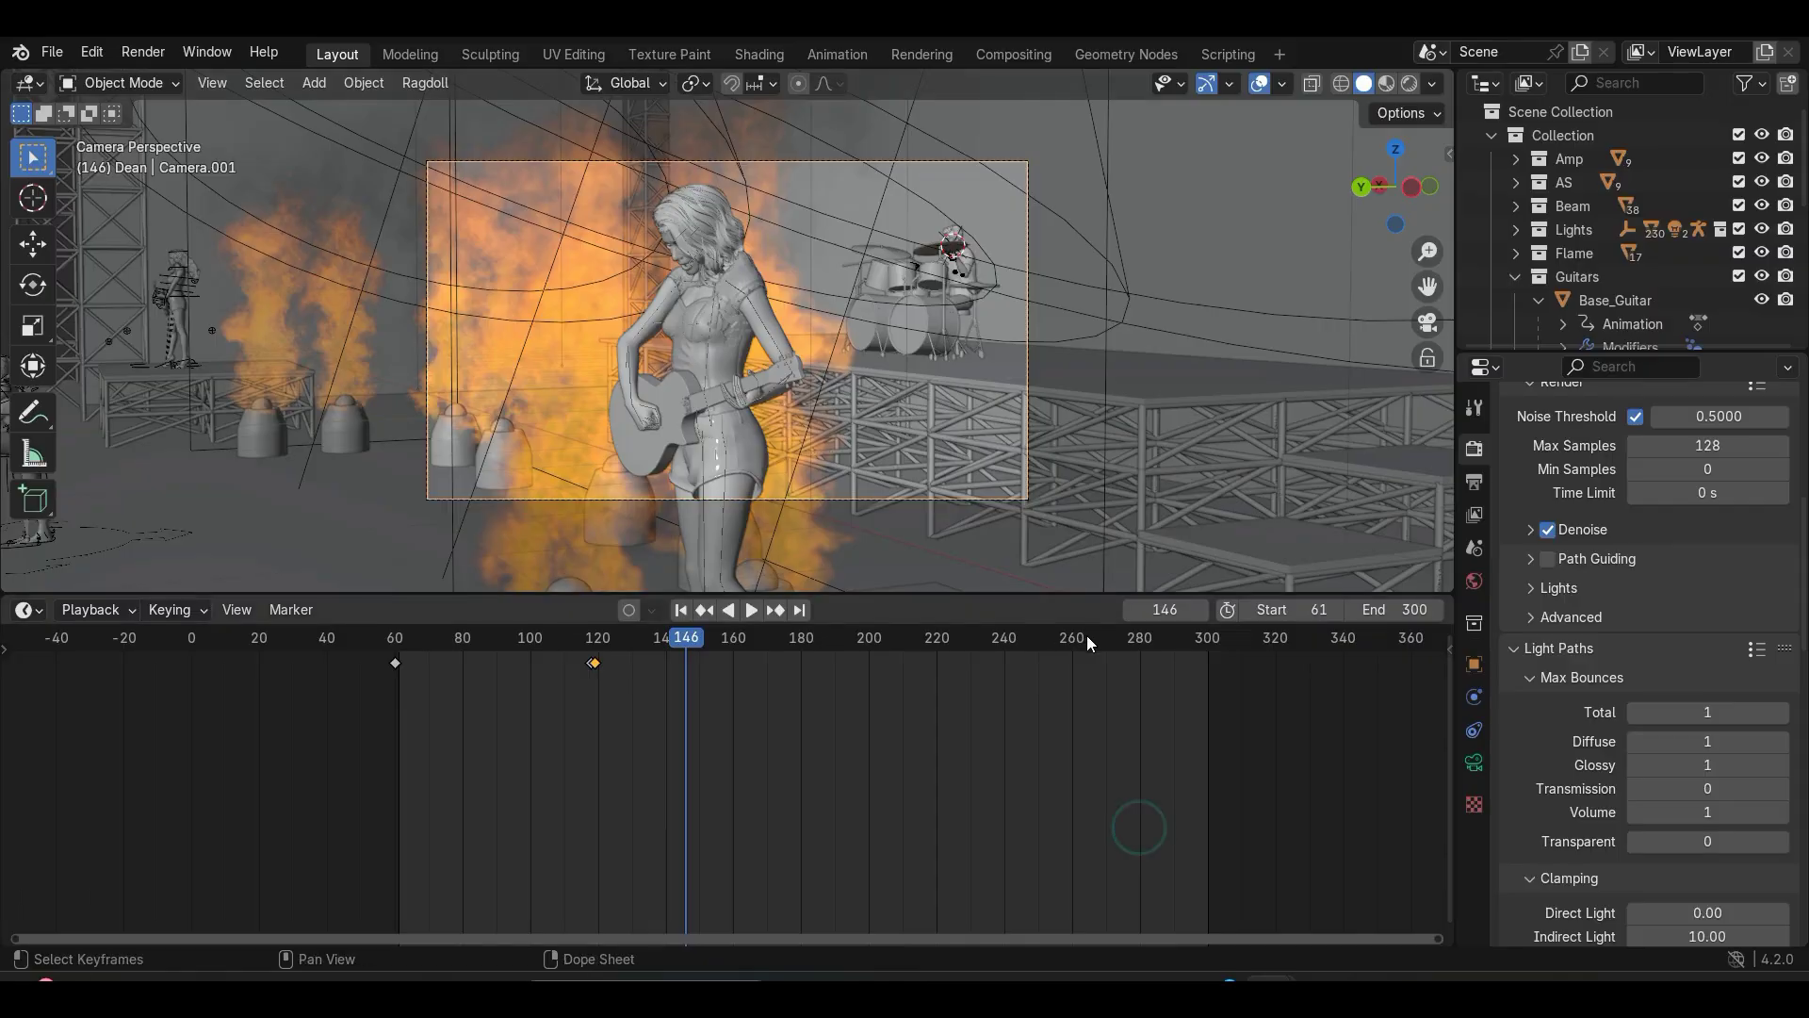
{"action": "scroll", "coordinate": [1763, 821], "scroll_direction": "down", "scroll_amount": 10}
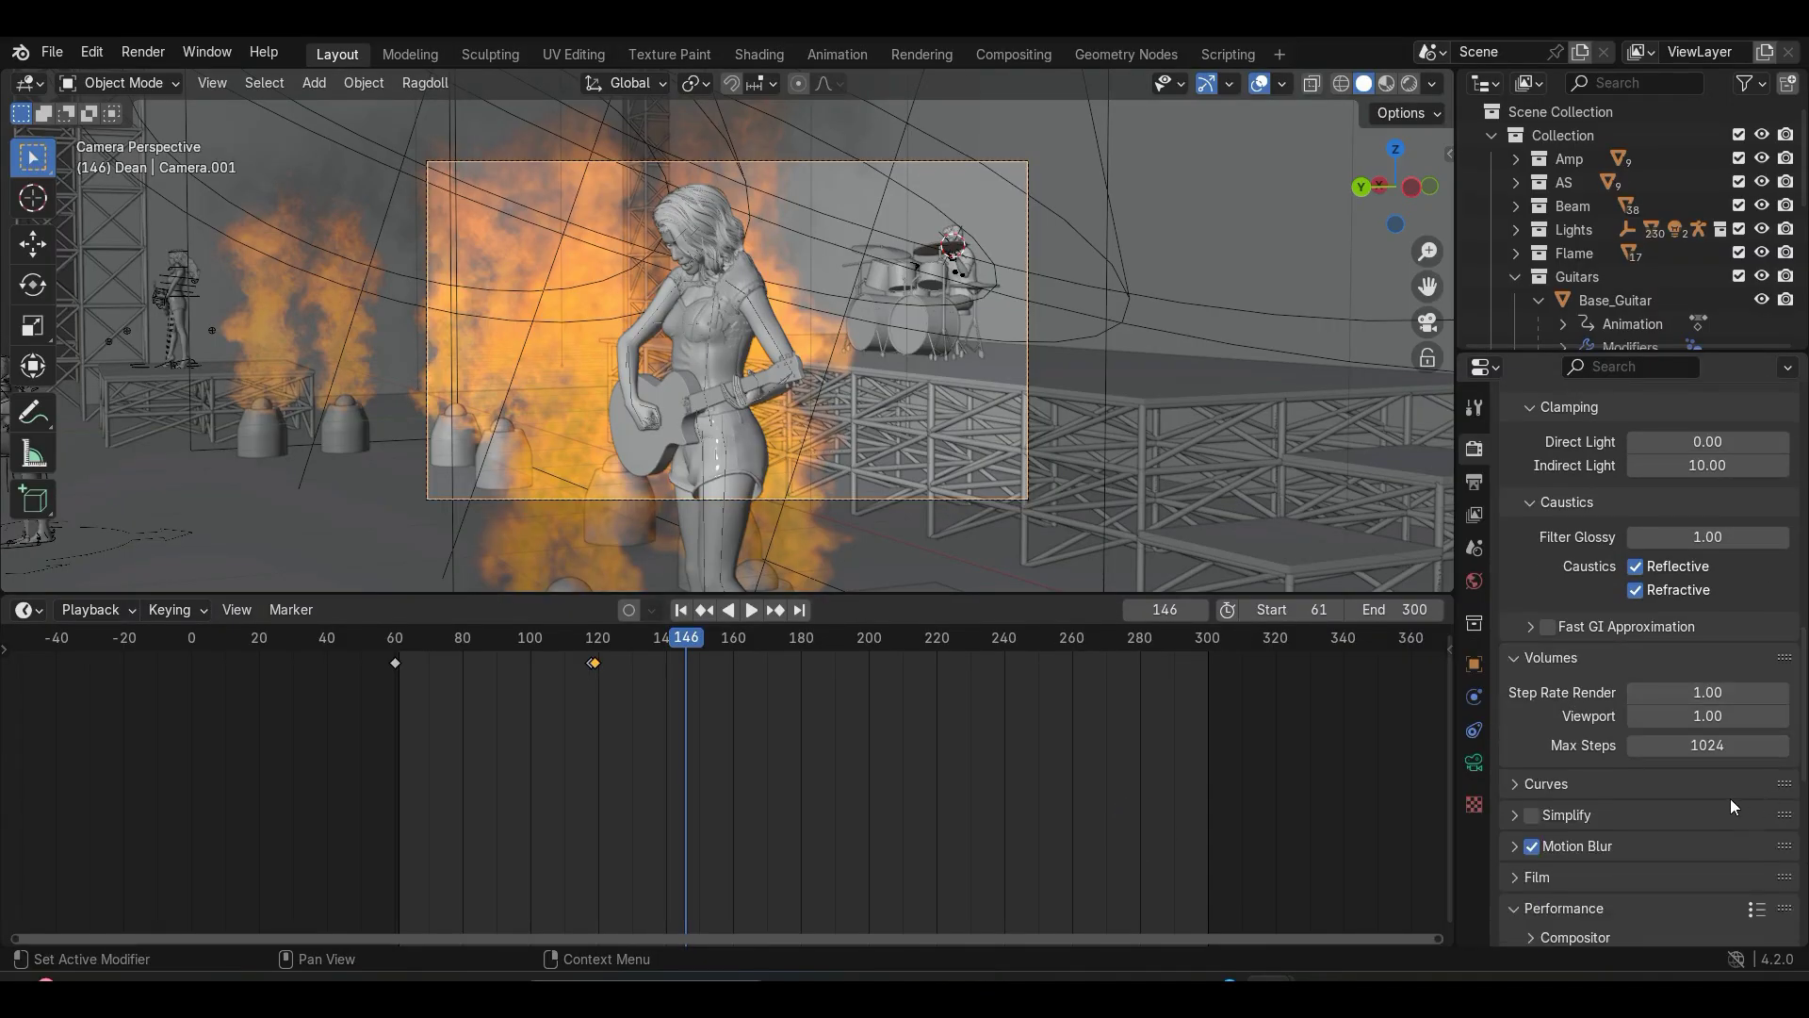
{"action": "left_click", "coordinate": [1738, 745]}
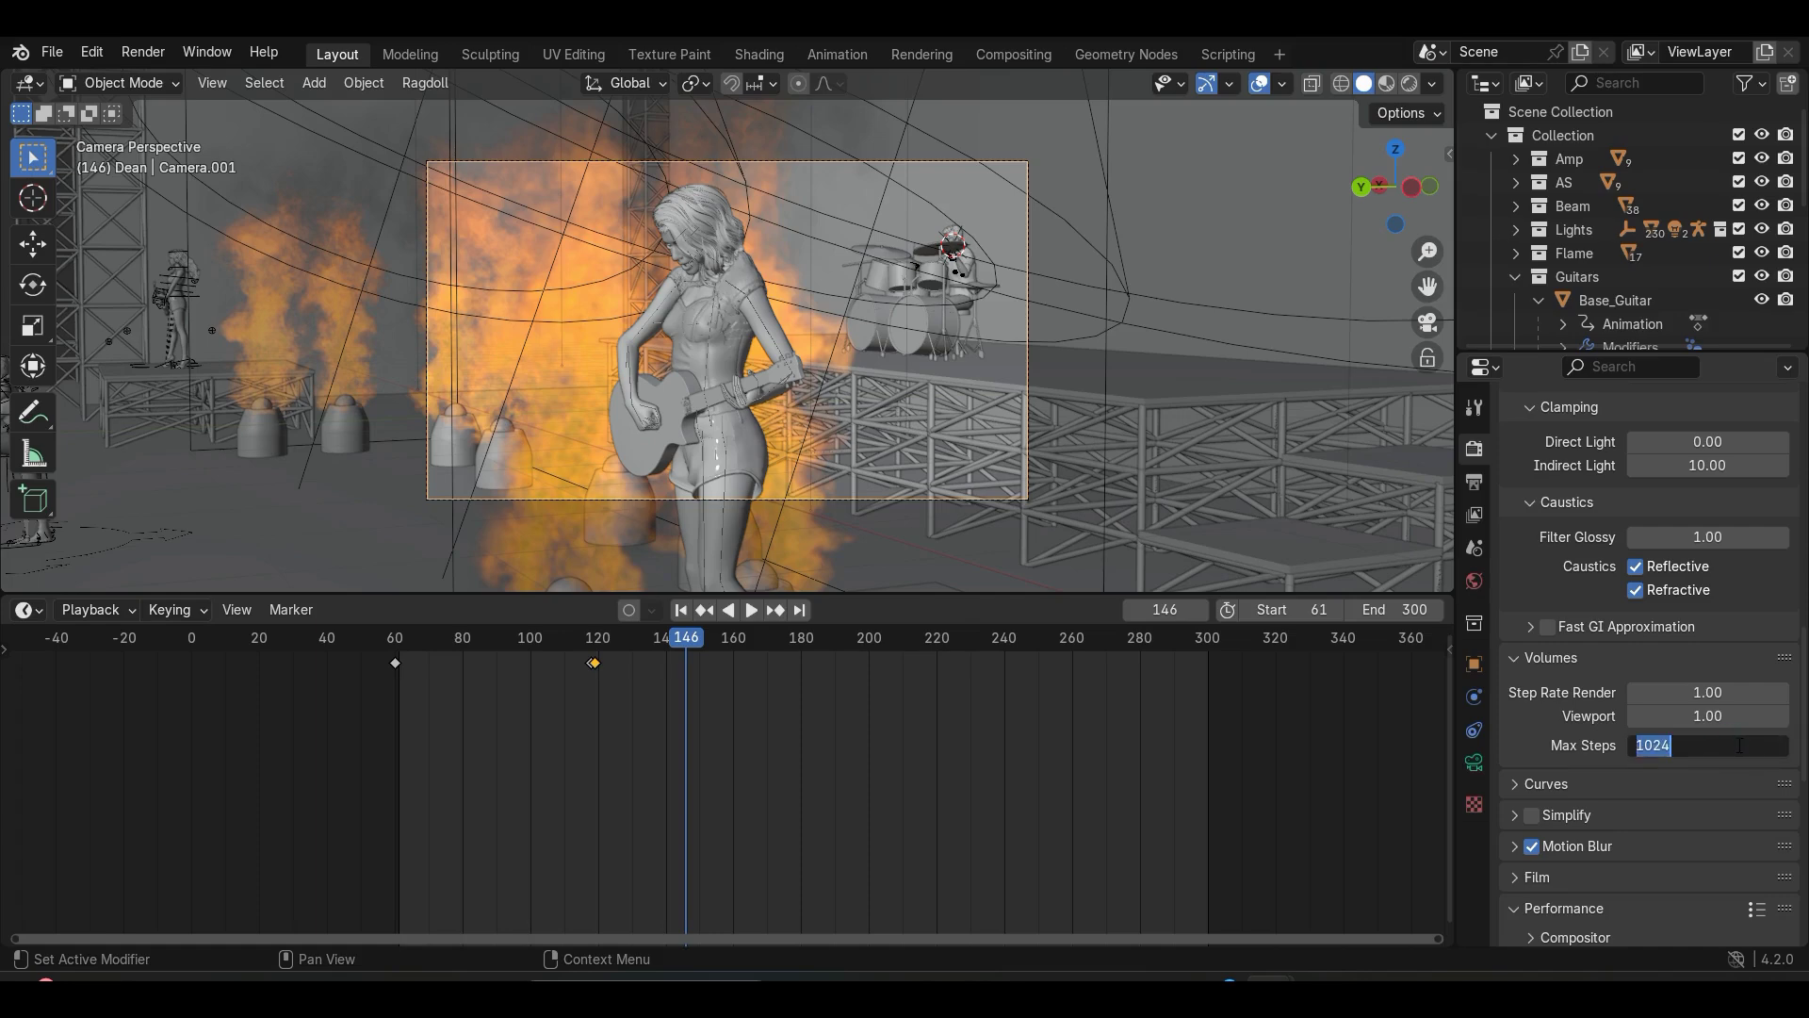
{"action": "key", "text": "BackSpace"}
{"action": "type", "text": "8"}
{"action": "key", "text": "Return"}
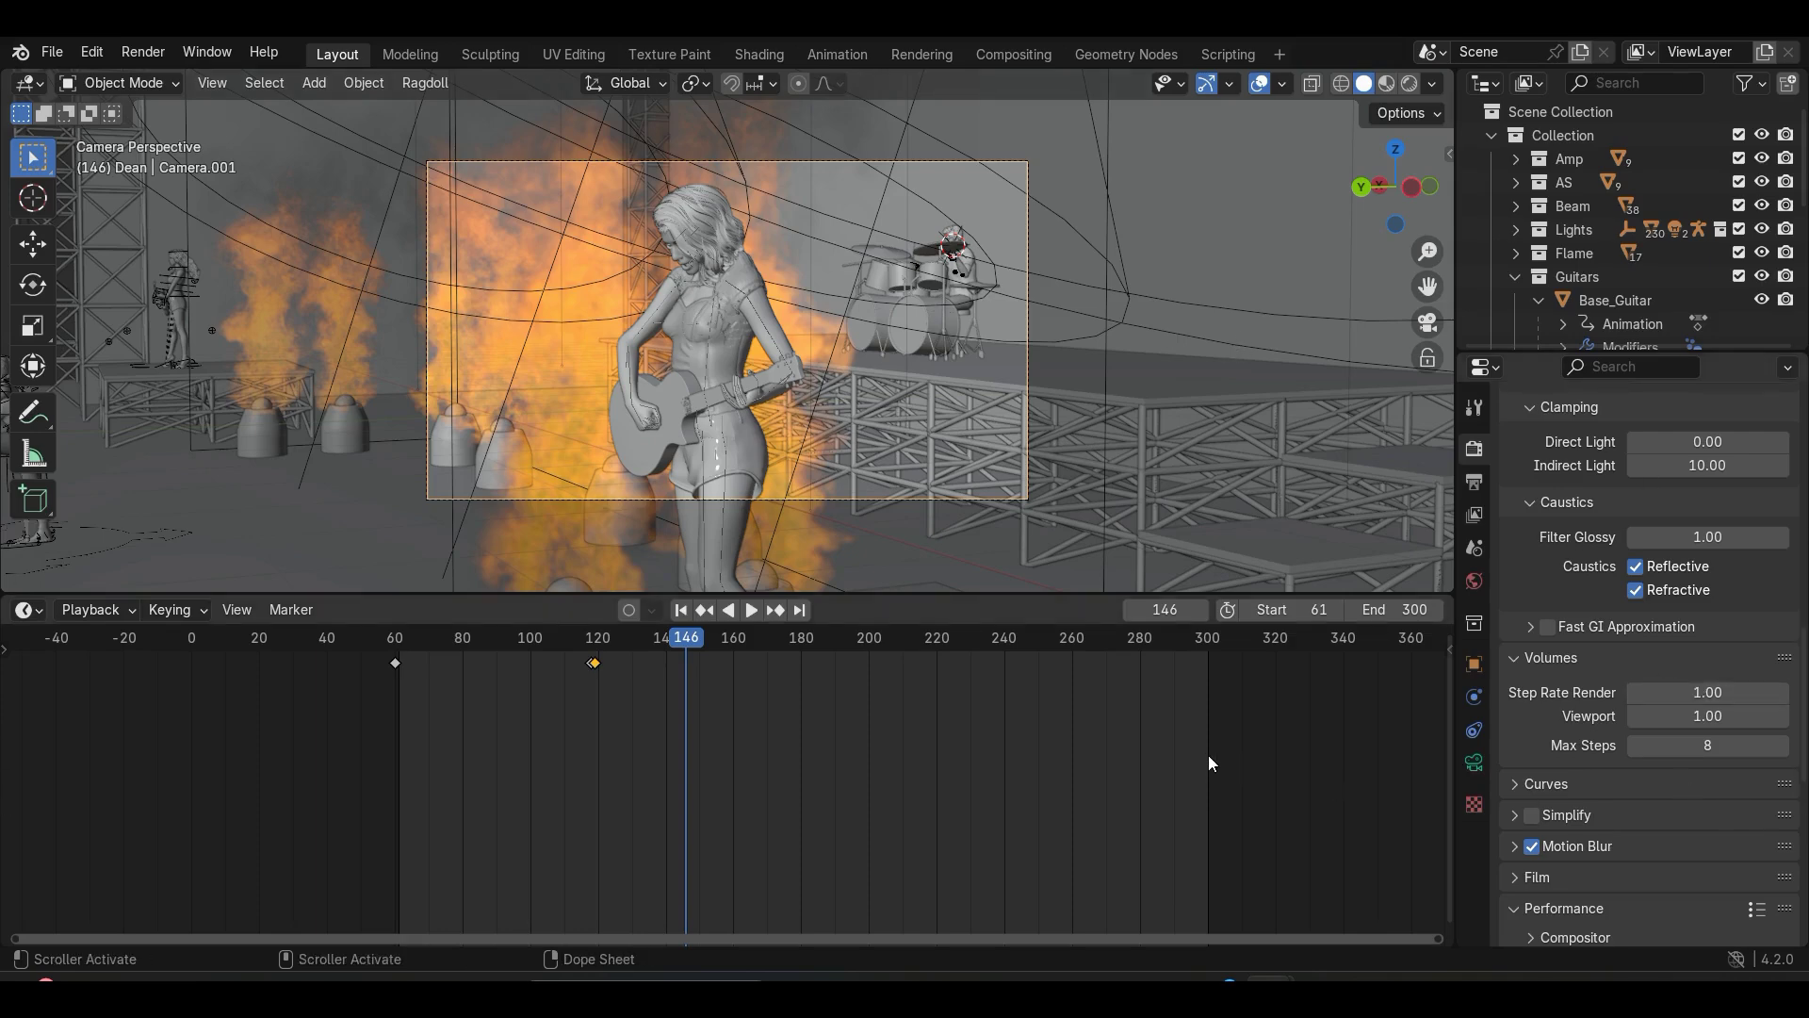
Step: Render frame 146 and inspect the fire and smoke in the resulting image
{"action": "key", "text": "F12"}
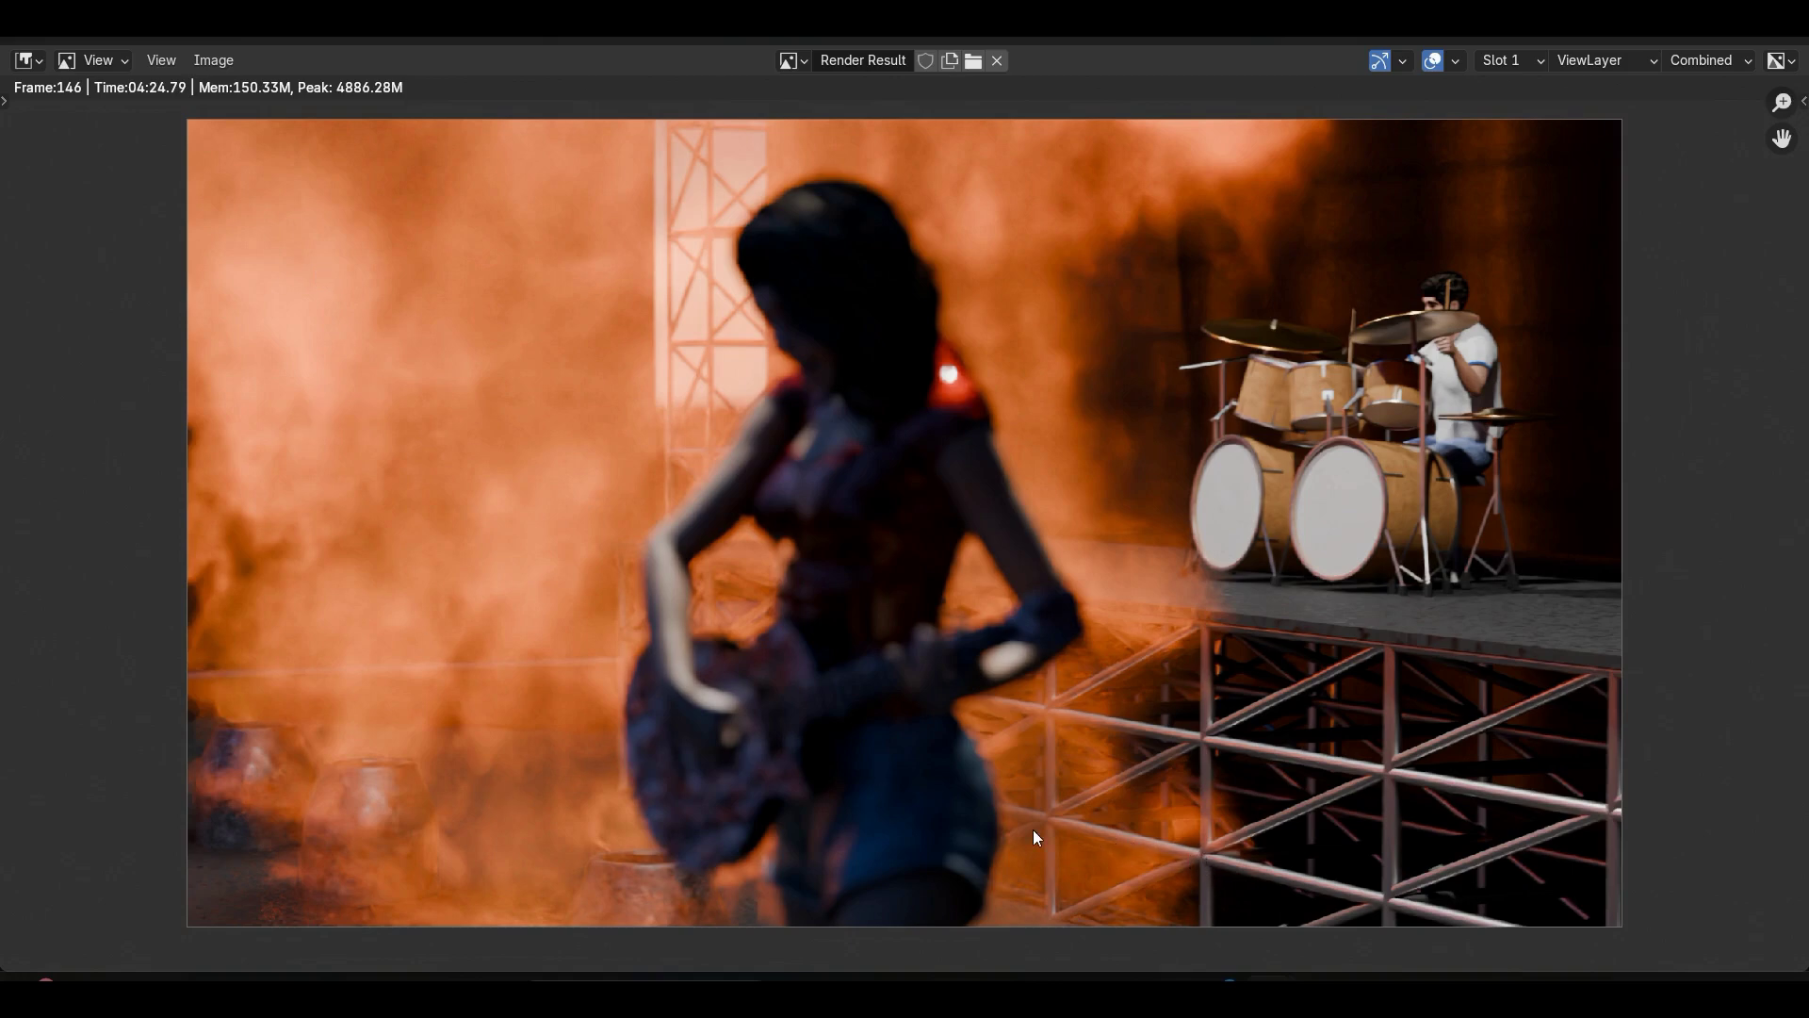
{"action": "scroll", "coordinate": [517, 680], "scroll_direction": "up", "scroll_amount": 1}
{"action": "middle_click_drag", "start_coordinate": [206, 572], "coordinate": [370, 545]}
{"action": "scroll", "coordinate": [236, 655], "scroll_direction": "down", "scroll_amount": 2}
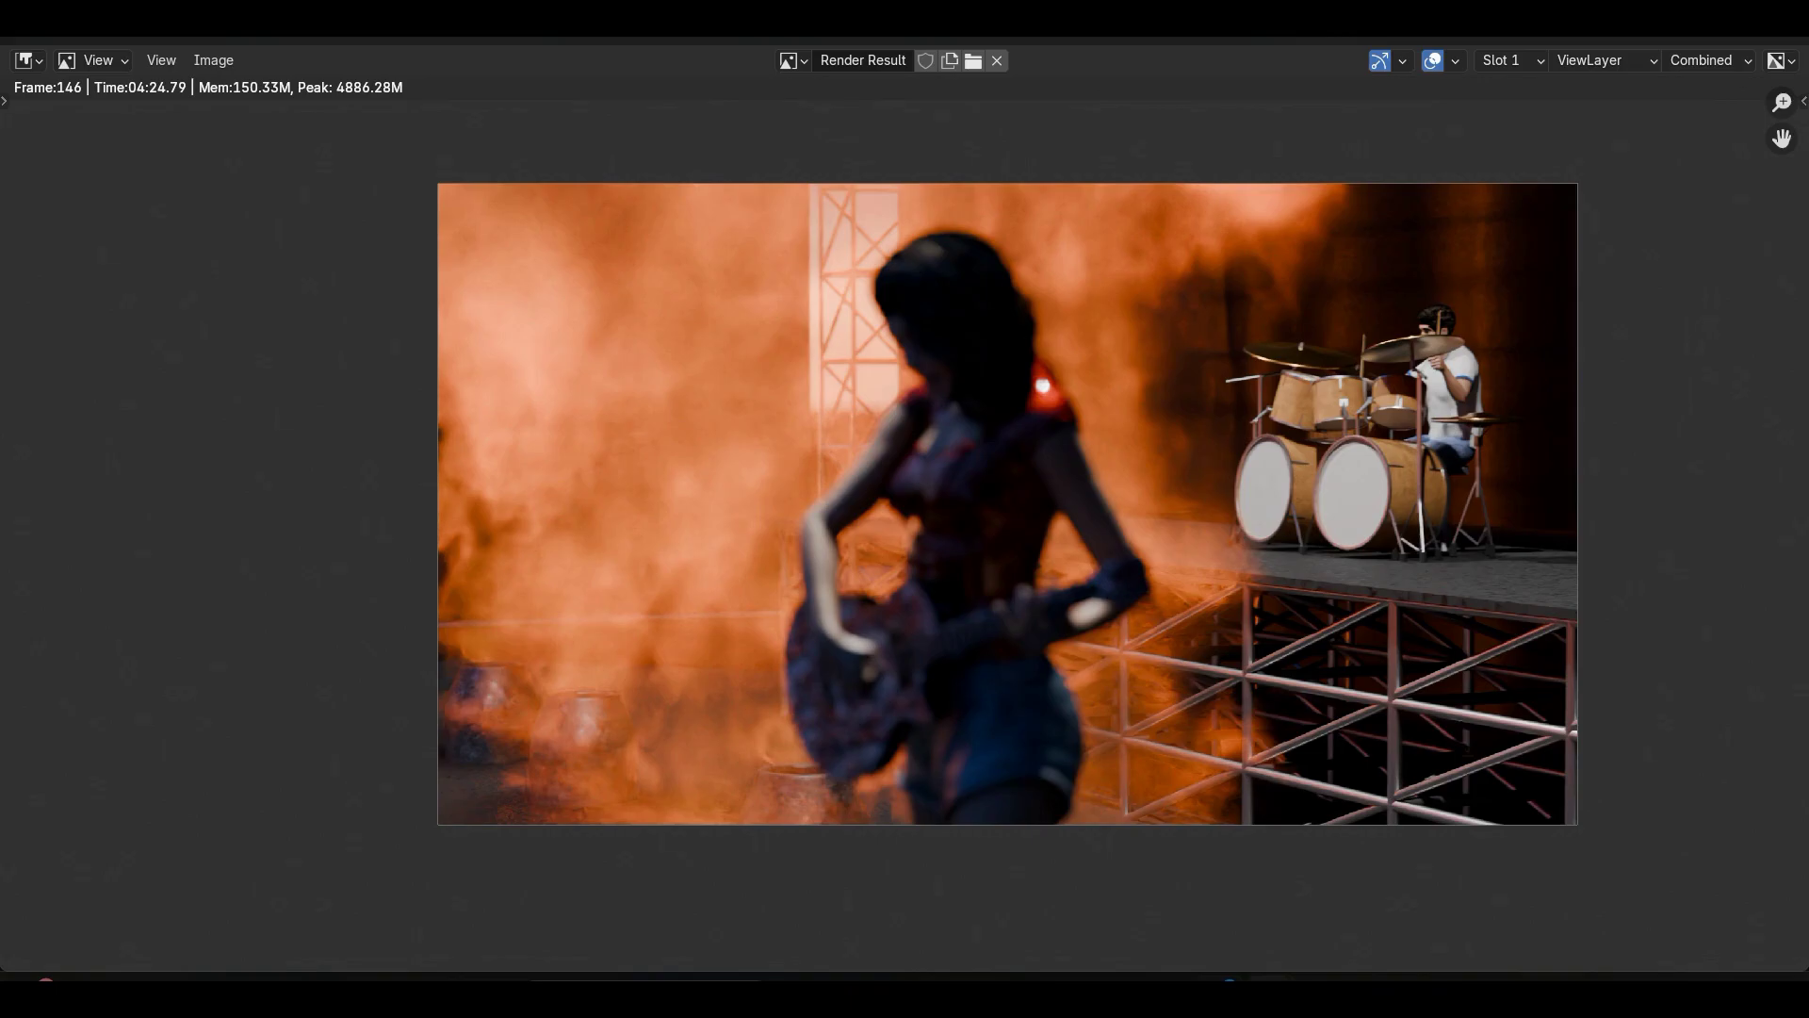
Step: Return to the scene window and review the Light Paths and Volumes settings against the stage view
{"action": "mouse_move", "coordinate": [1229, 980]}
{"action": "left_click", "coordinate": [1220, 858]}
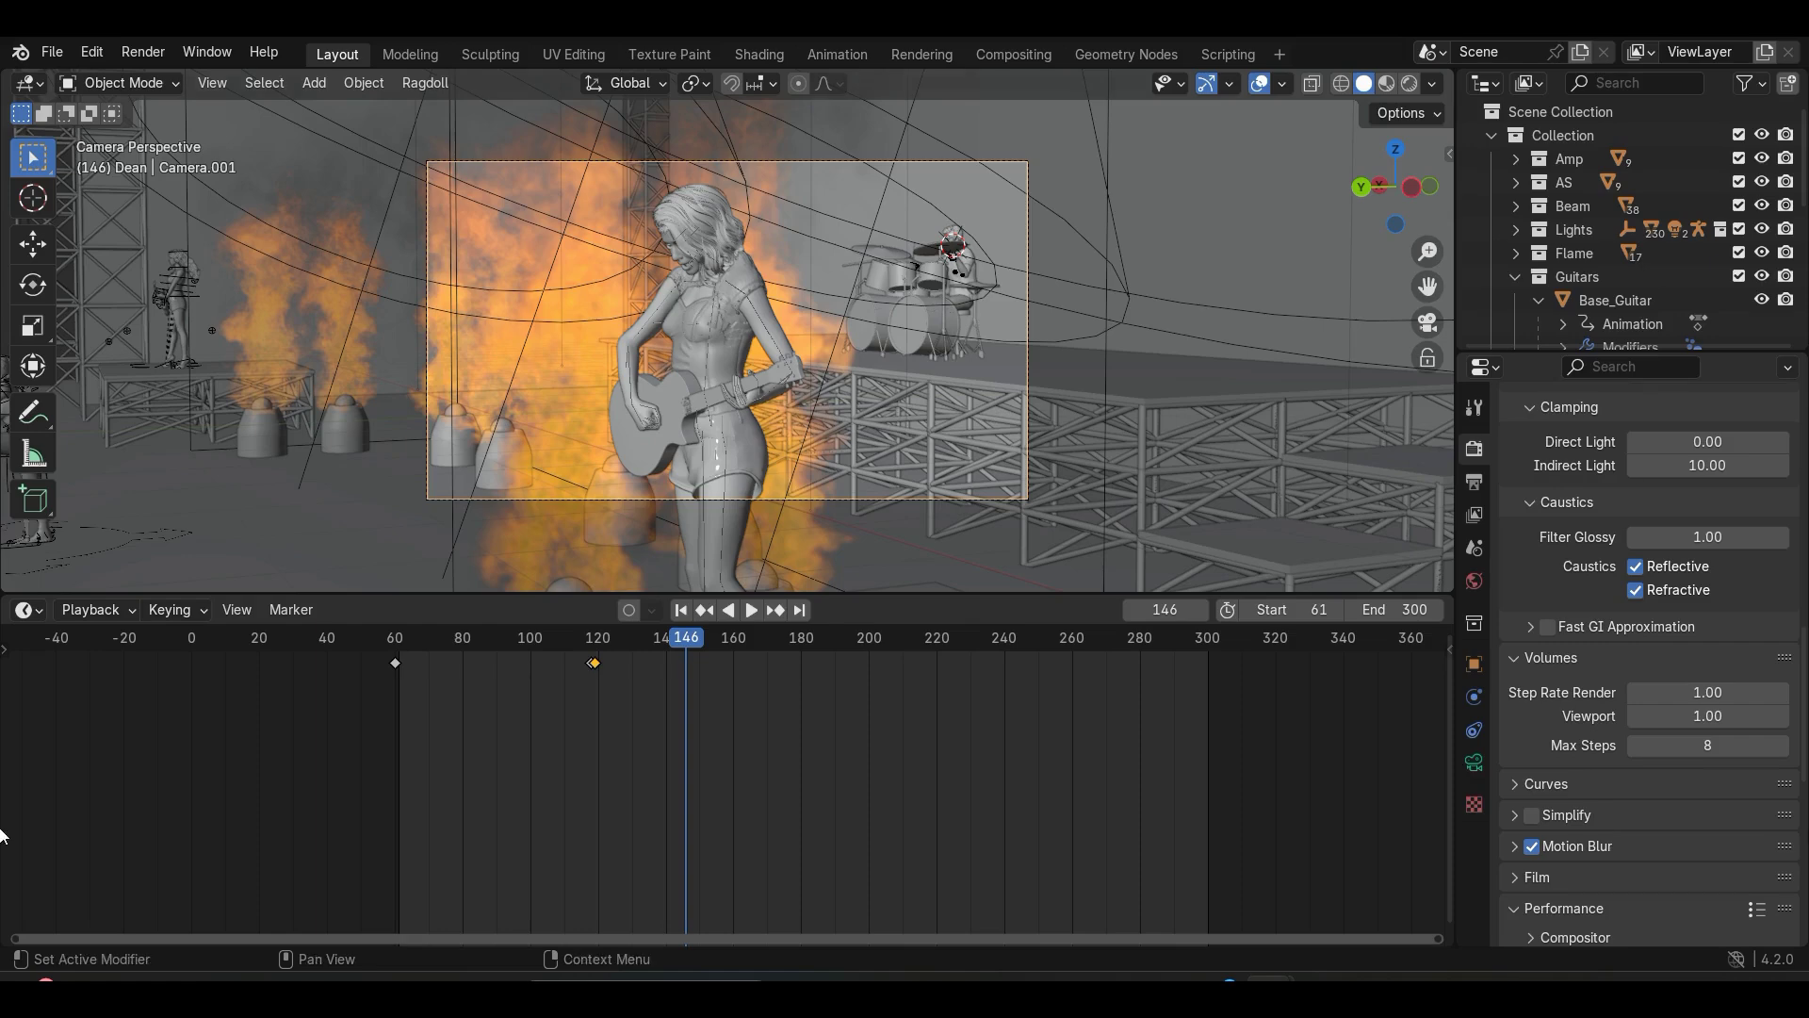
{"action": "scroll", "coordinate": [1682, 744], "scroll_direction": "up", "scroll_amount": 7}
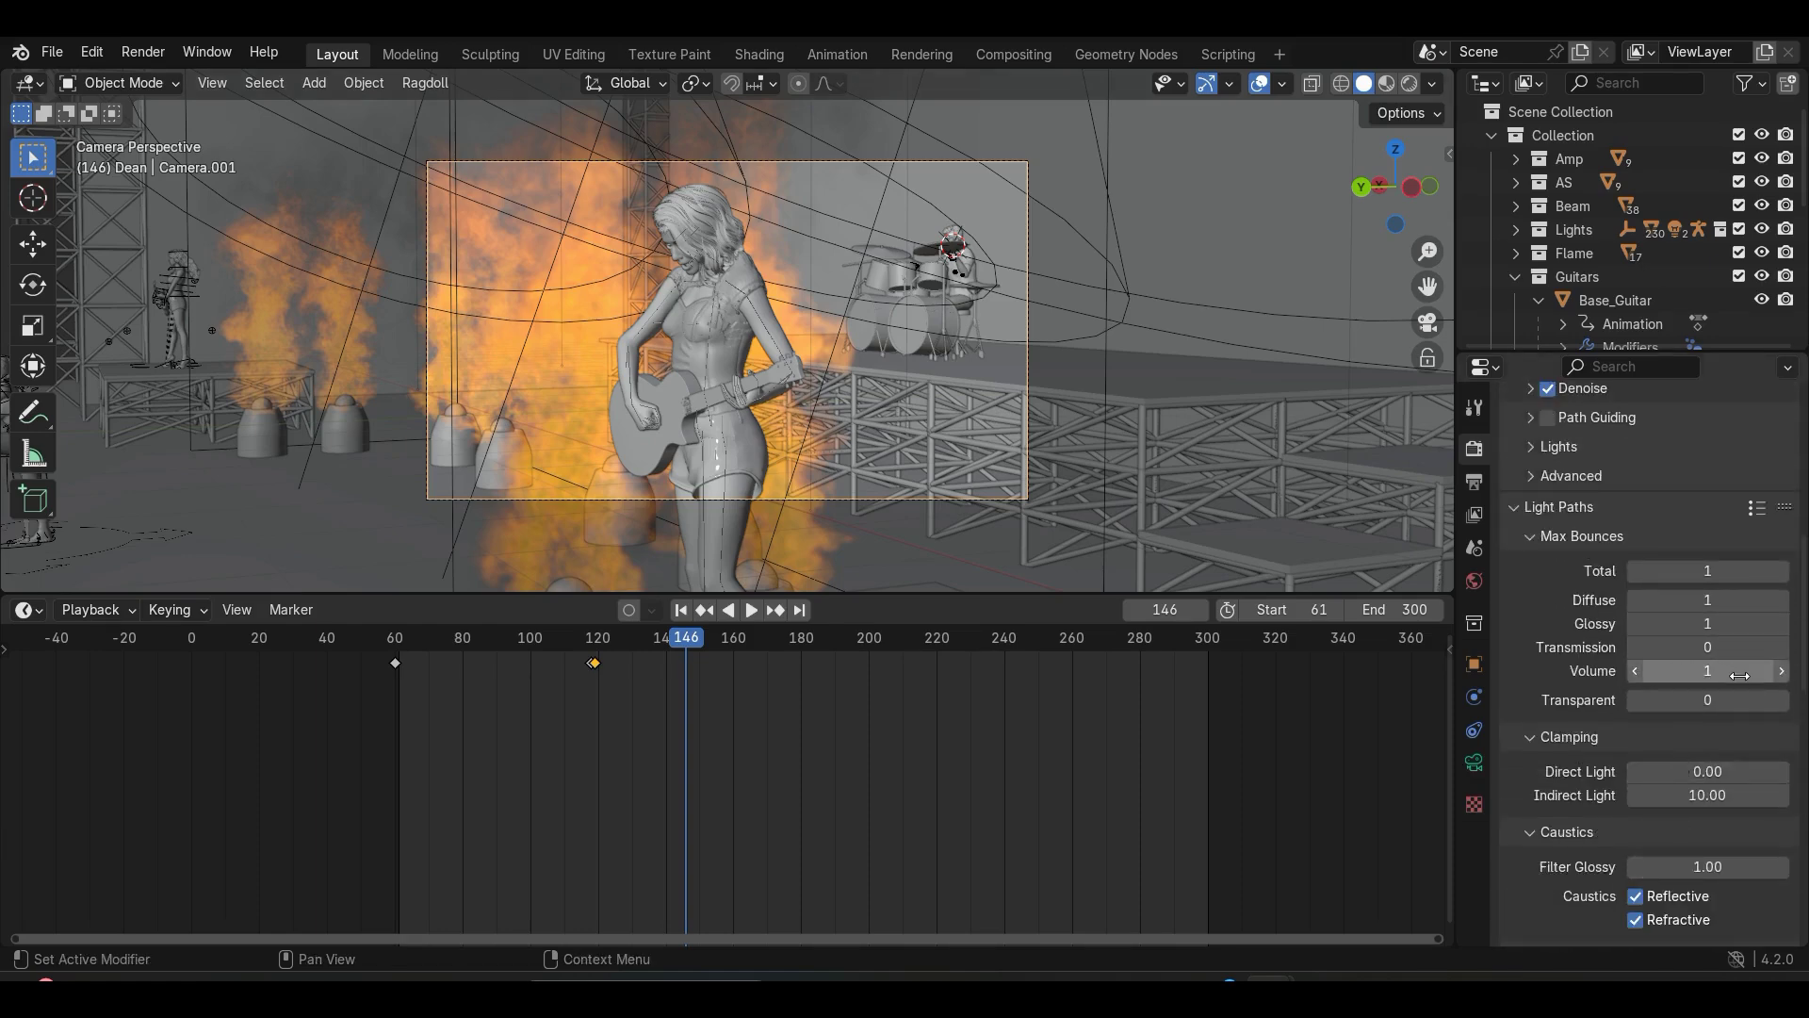
{"action": "scroll", "coordinate": [1644, 674], "scroll_direction": "down", "scroll_amount": 8}
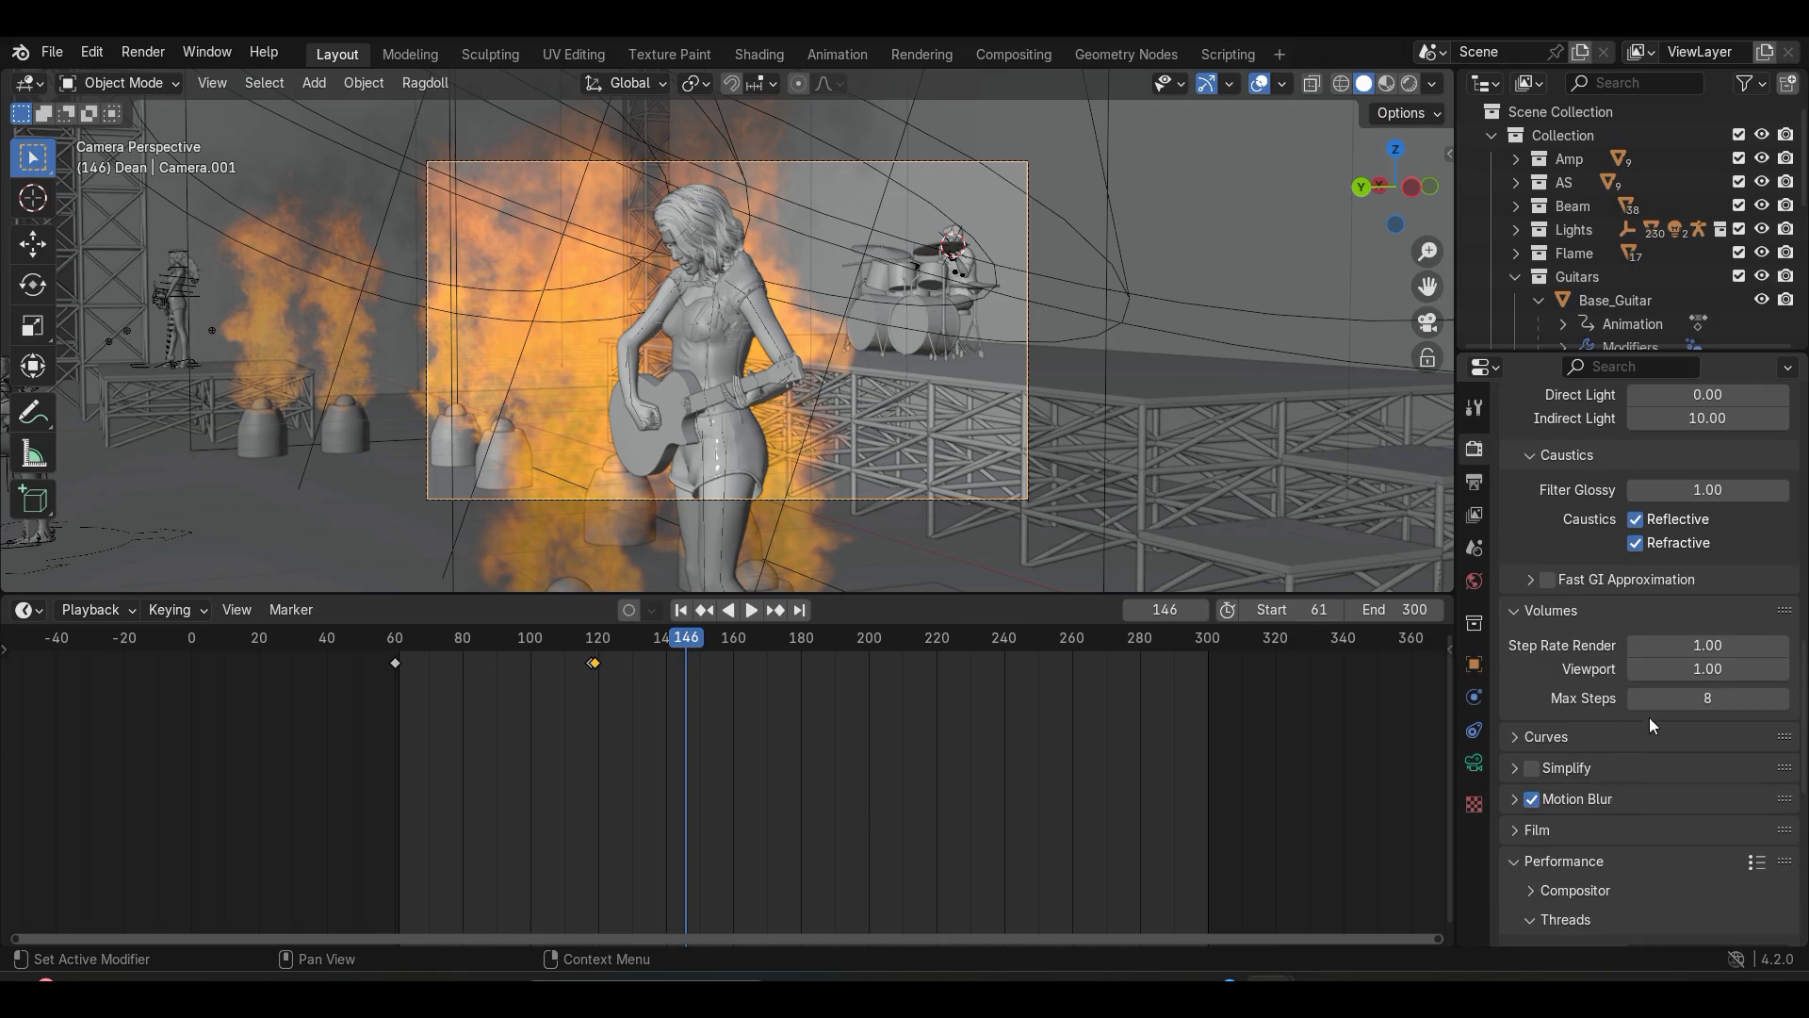
{"action": "scroll", "coordinate": [1659, 702], "scroll_direction": "down", "scroll_amount": 1}
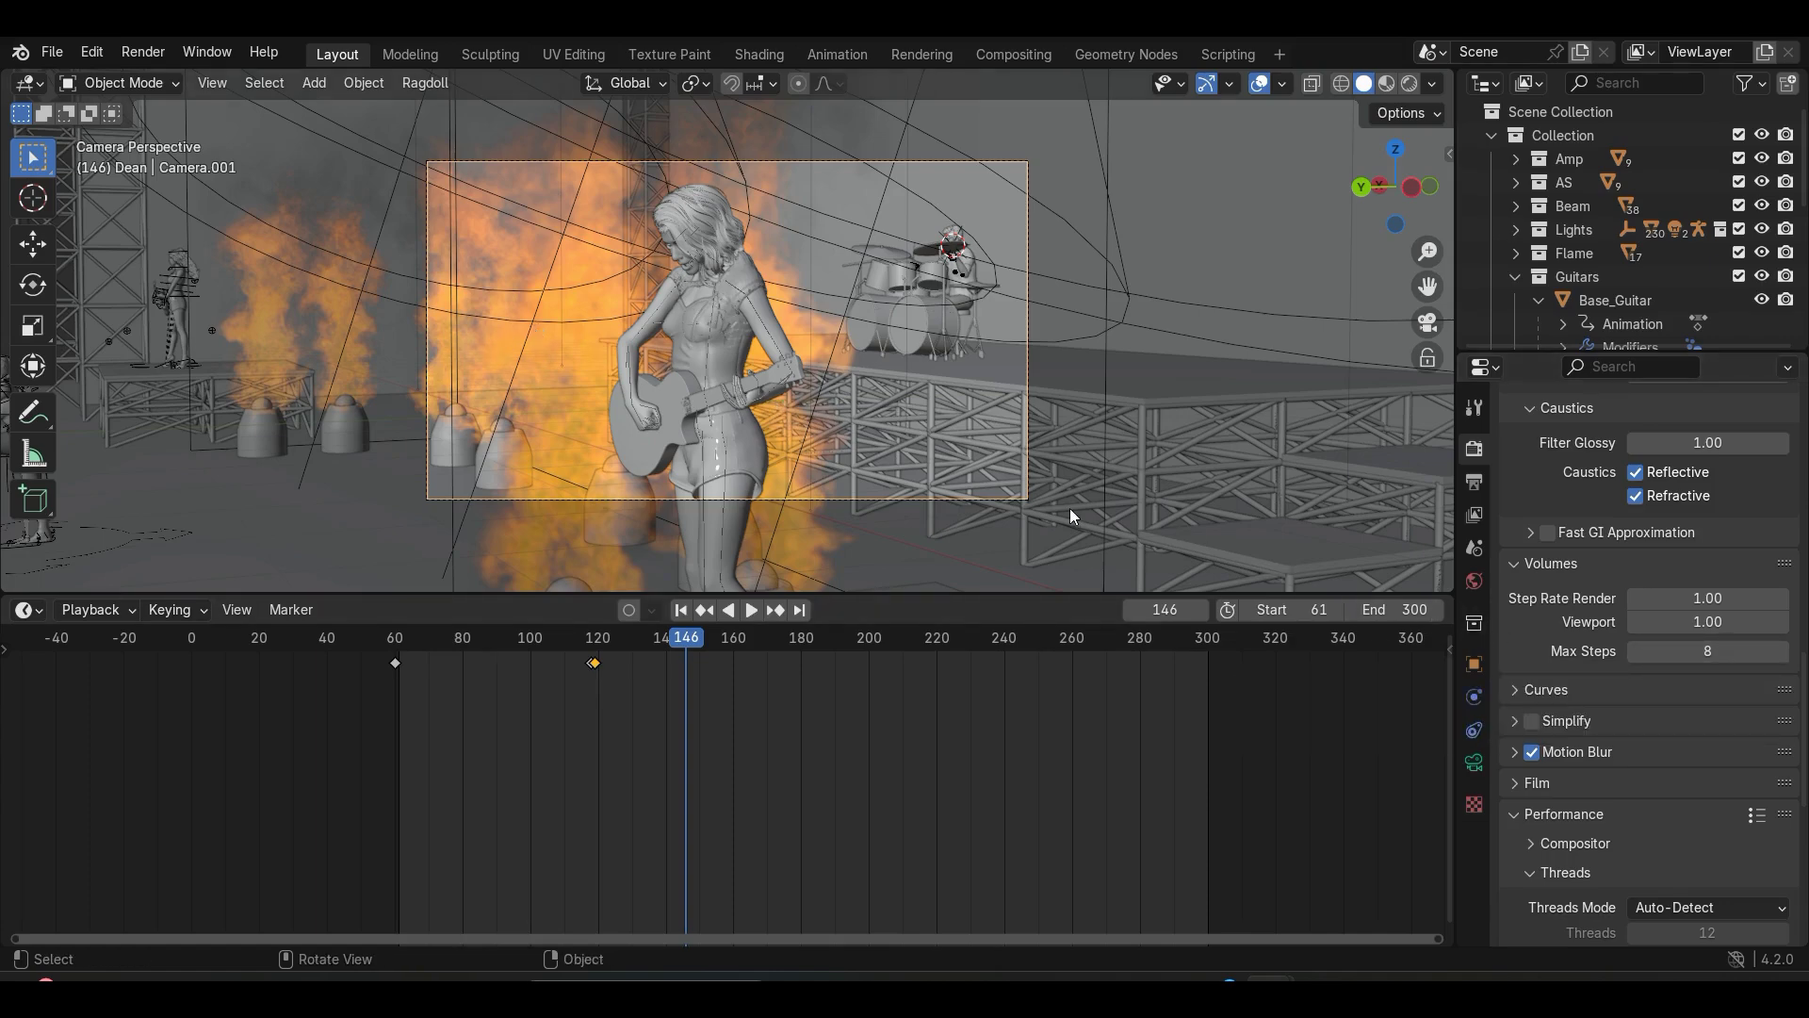
{"action": "scroll", "coordinate": [777, 414], "scroll_direction": "down", "scroll_amount": 3}
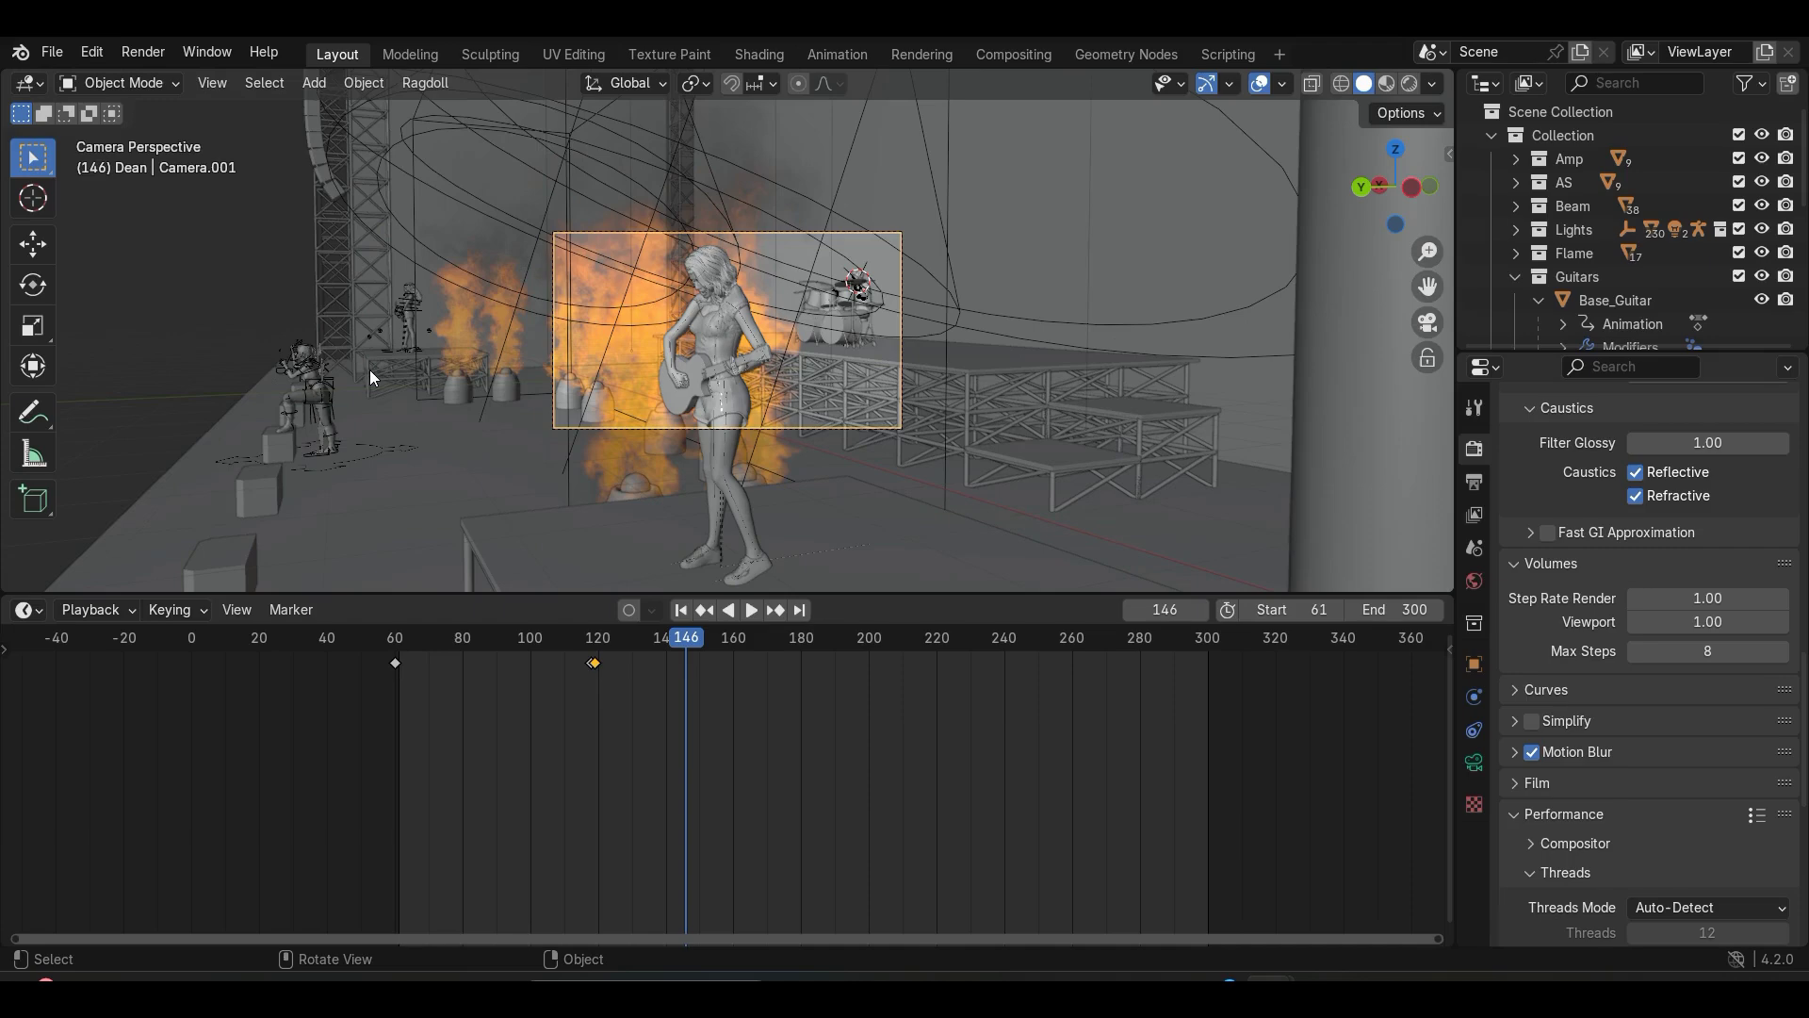
{"action": "scroll", "coordinate": [373, 370], "scroll_direction": "up", "scroll_amount": 3}
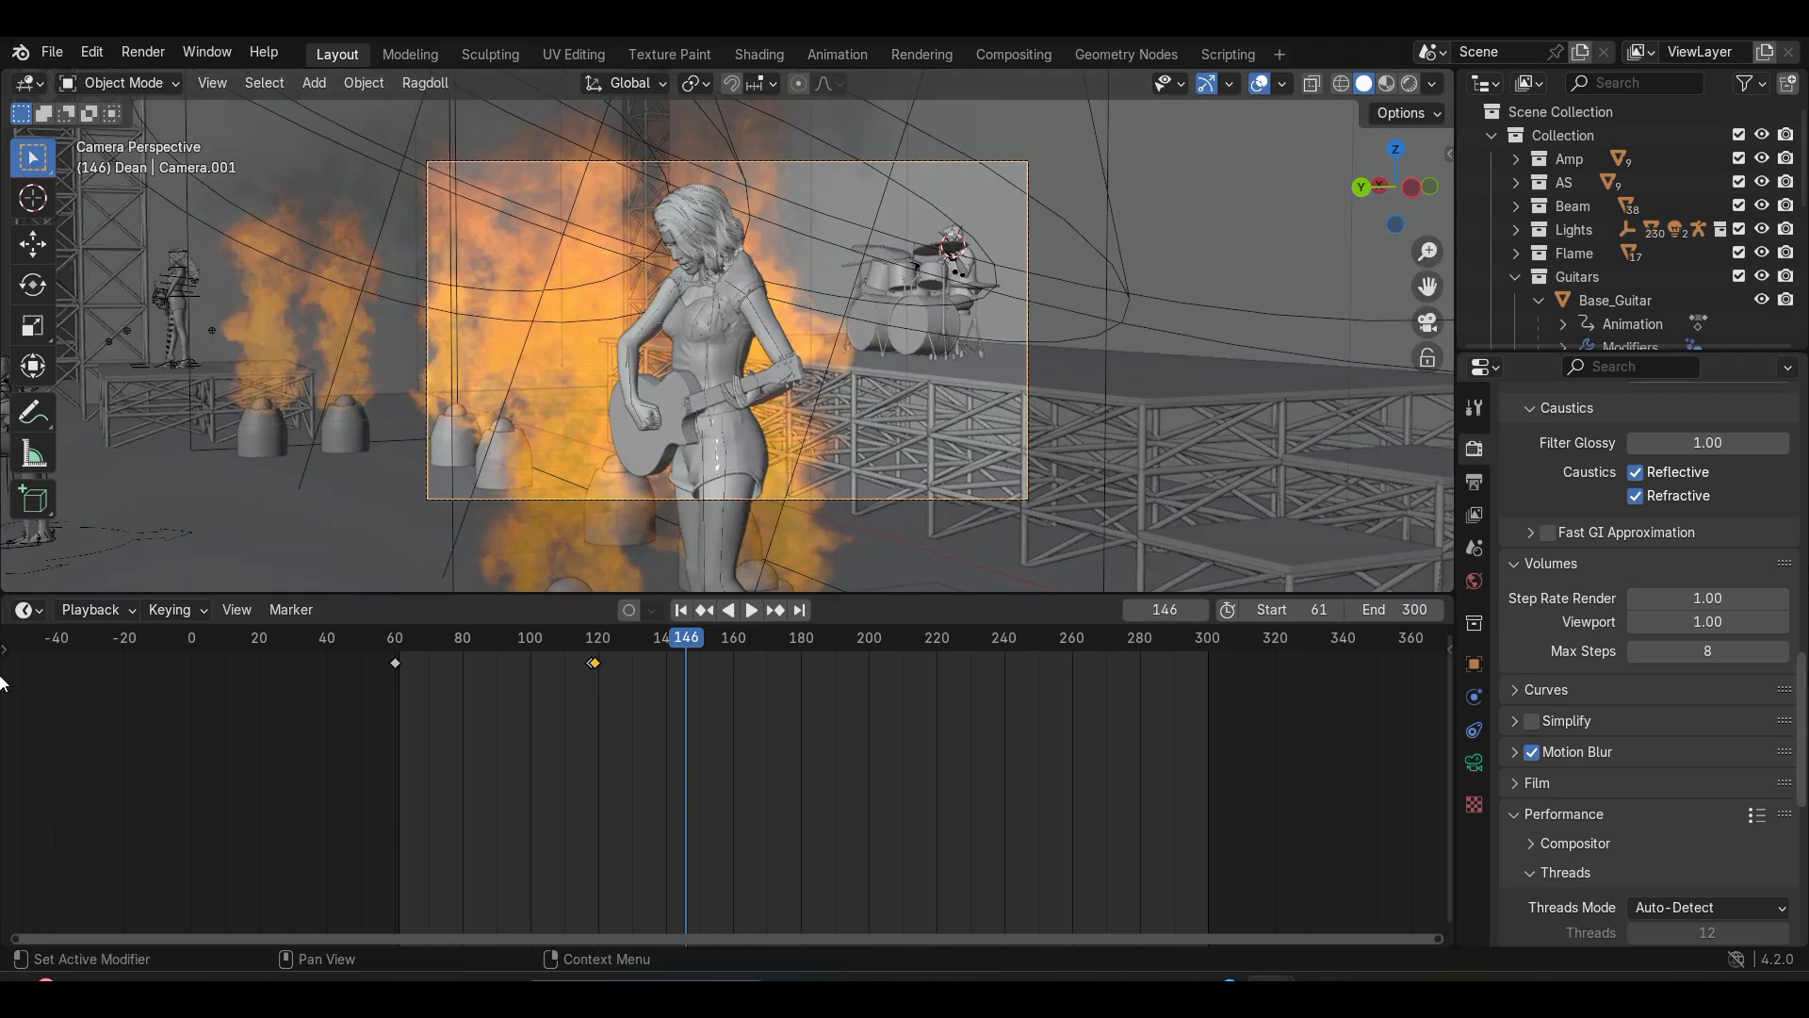